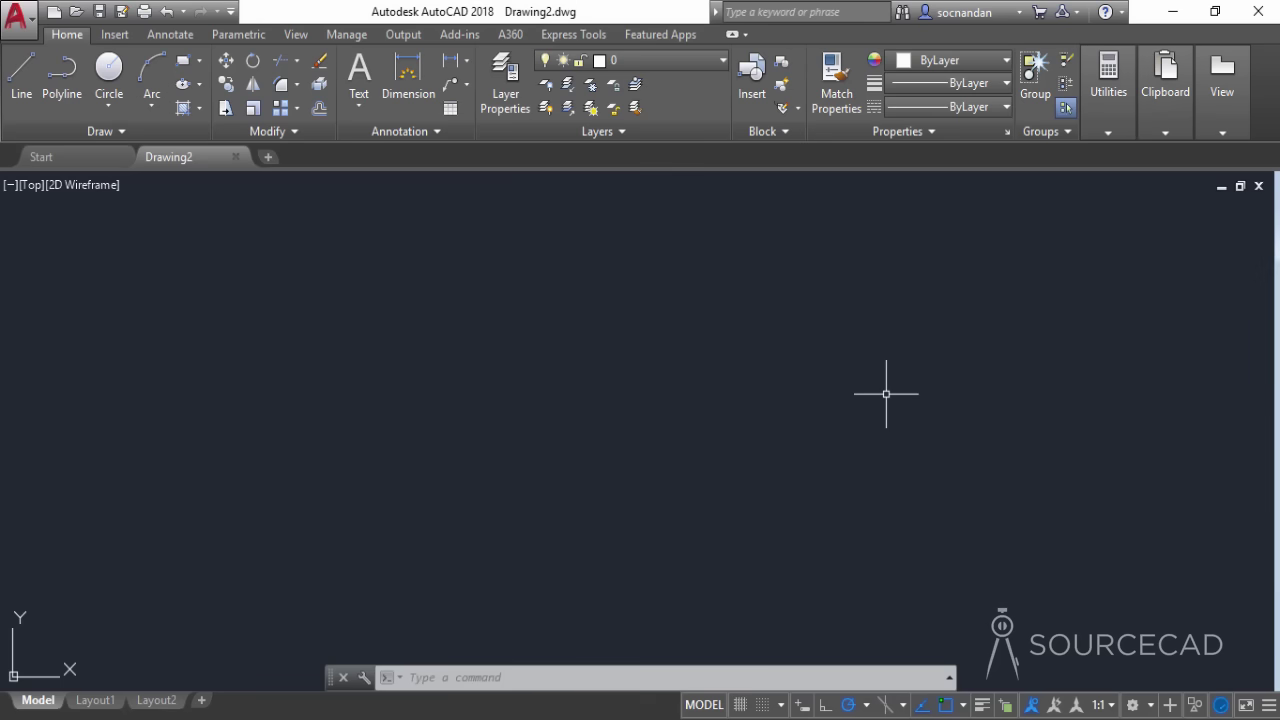
- Using UN, set Architectural length units, 0'-0 1/4" precision and an Inches insertion scale
text(UN)
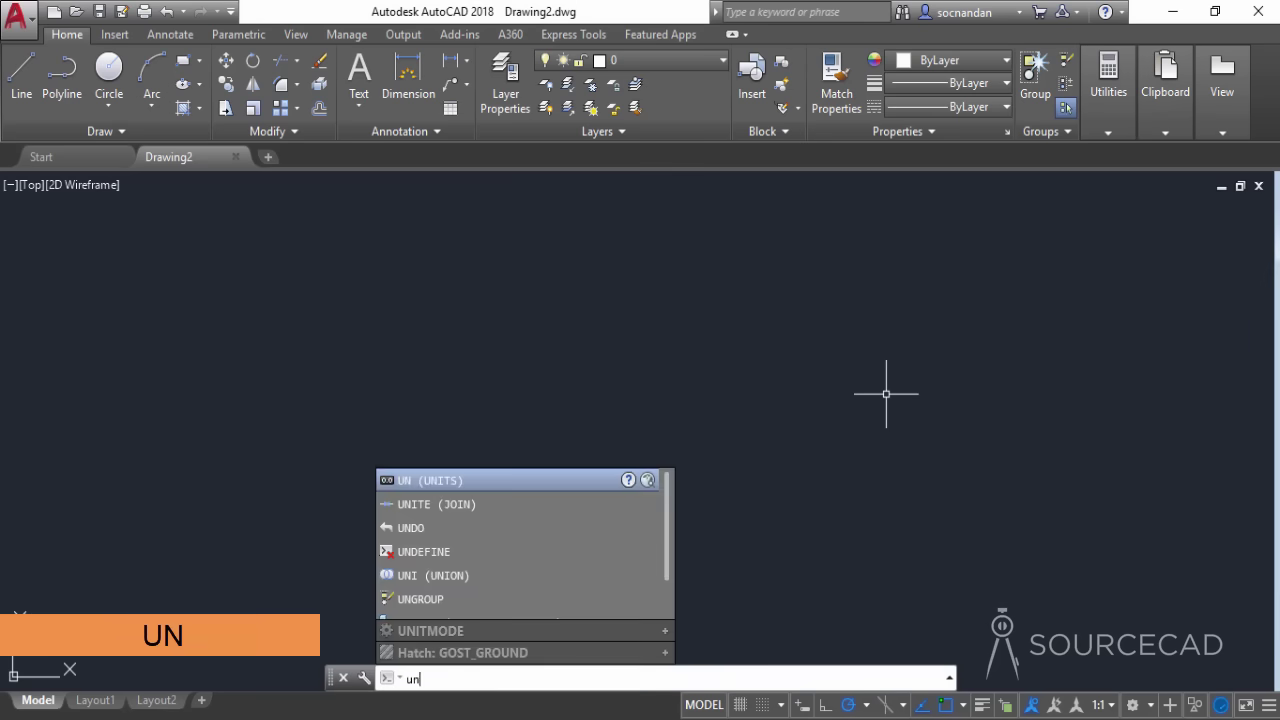
key(Return)
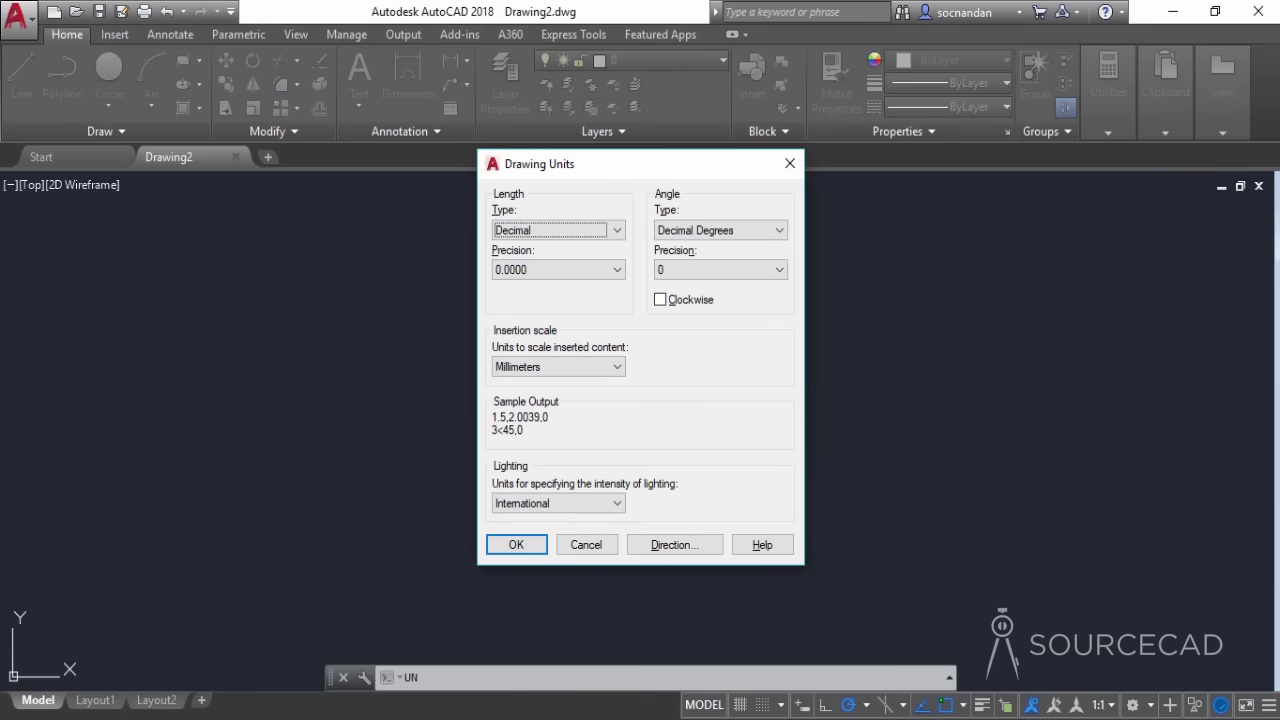
click(598, 232)
click(586, 247)
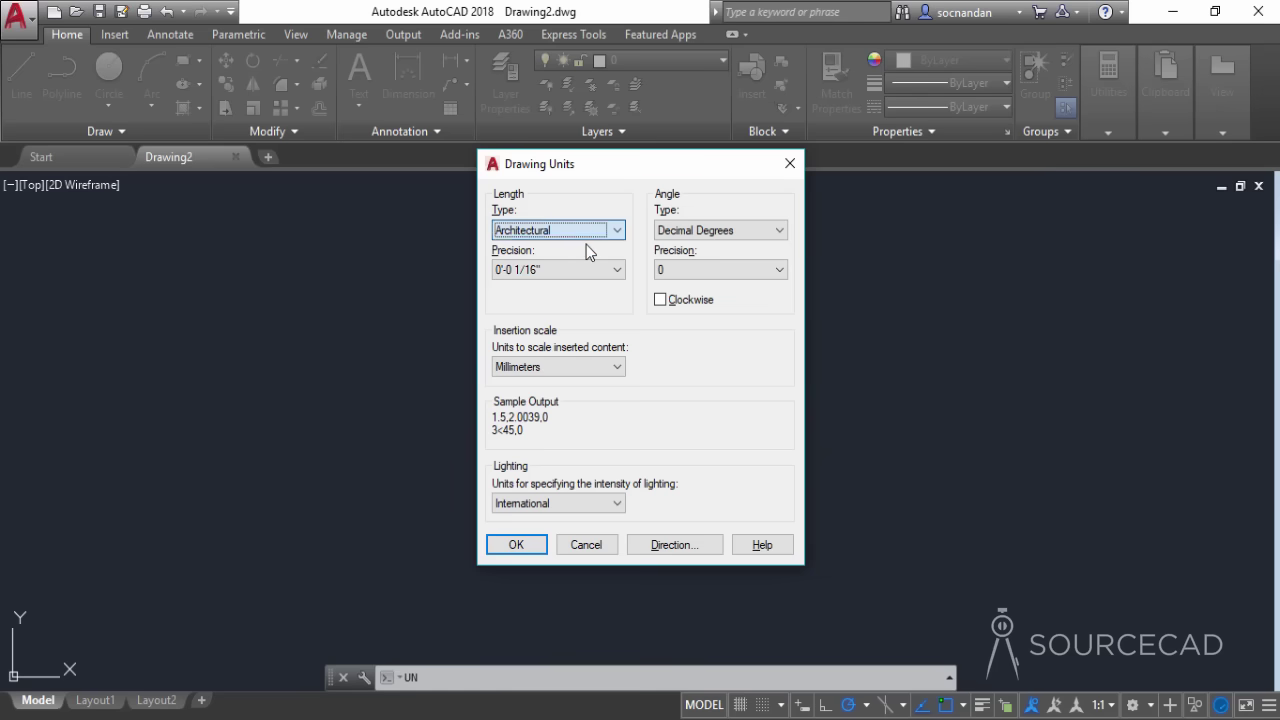
click(586, 267)
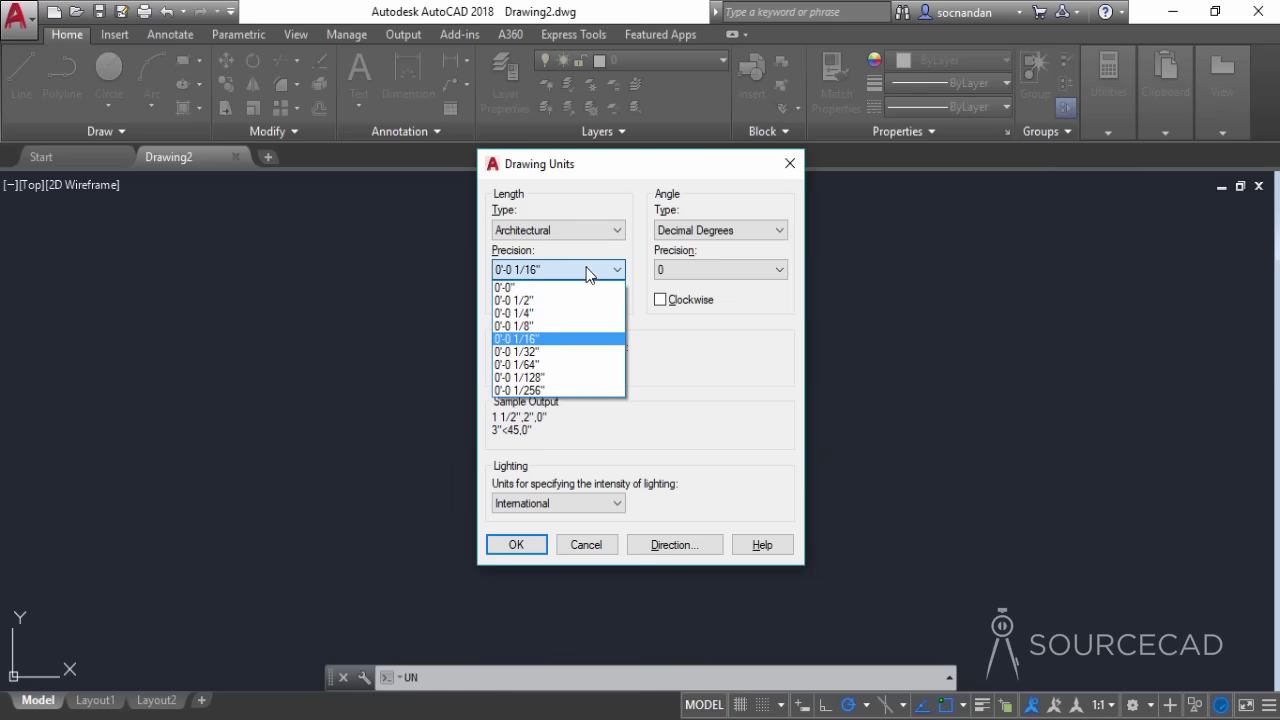
click(562, 316)
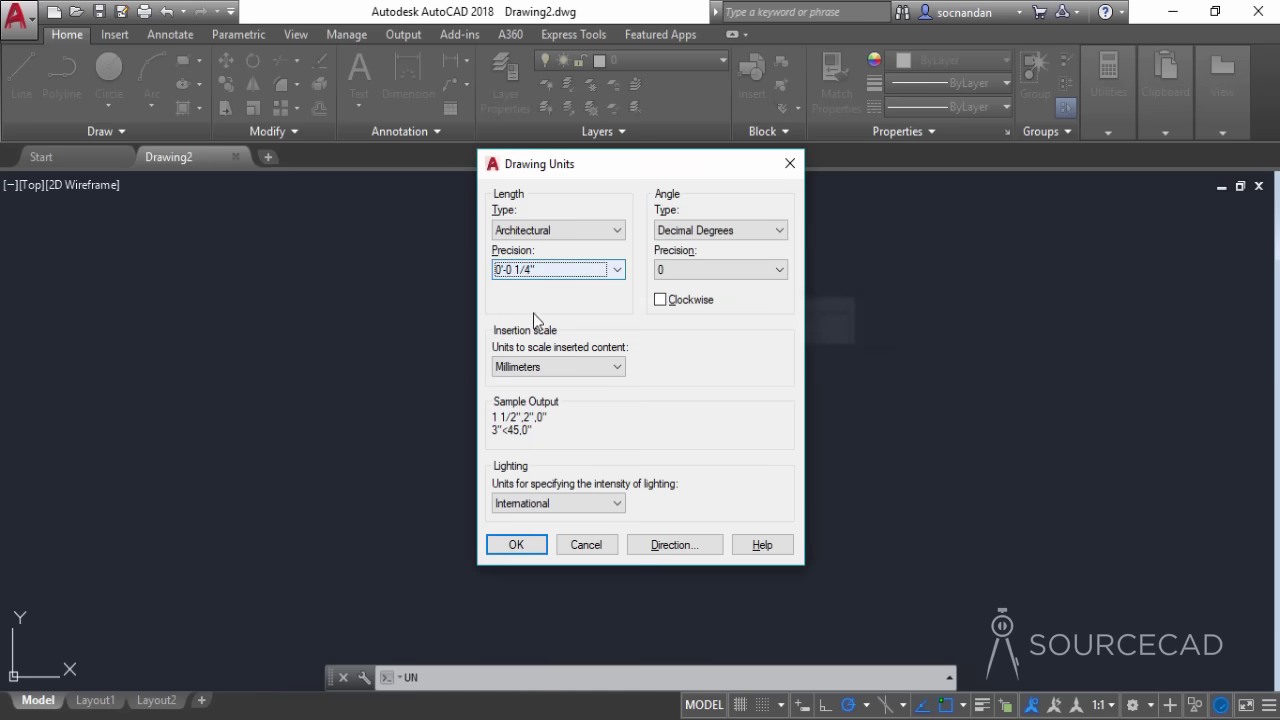
click(548, 366)
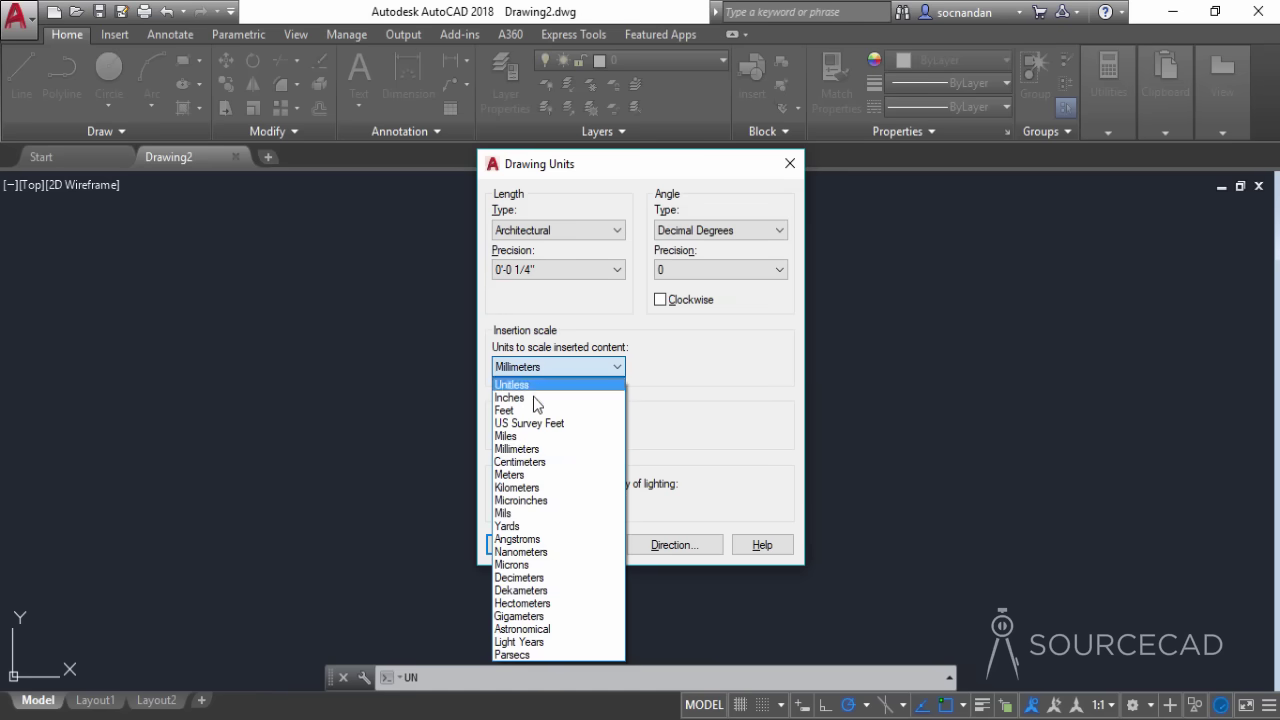
click(537, 399)
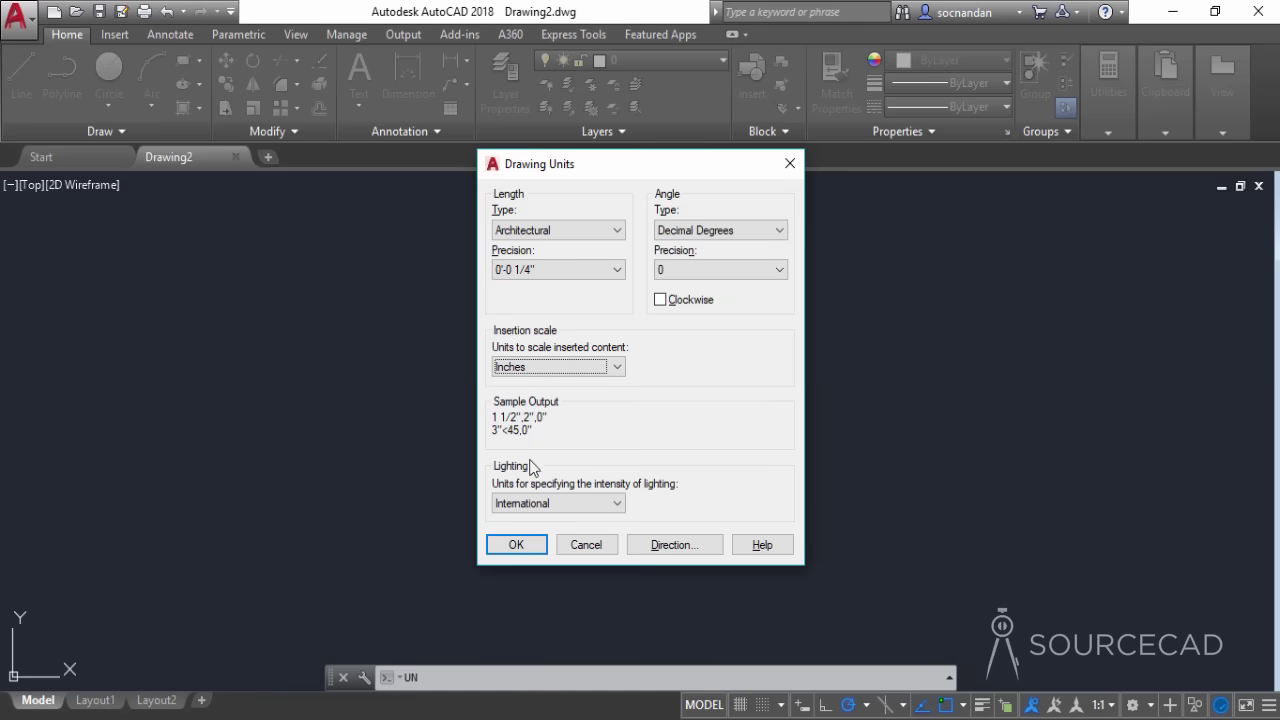
click(531, 550)
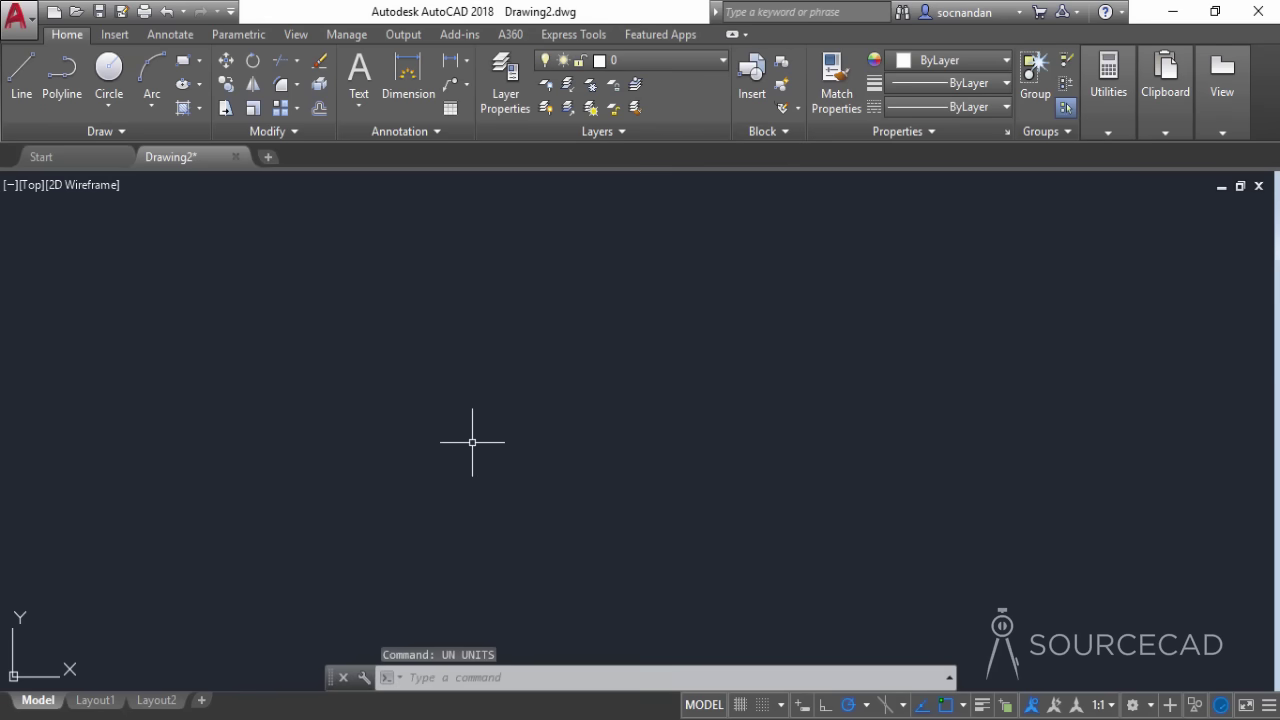
- Draw a 50' by 31' rectangle with Ortho on, then zoom out to frame it
click(184, 61)
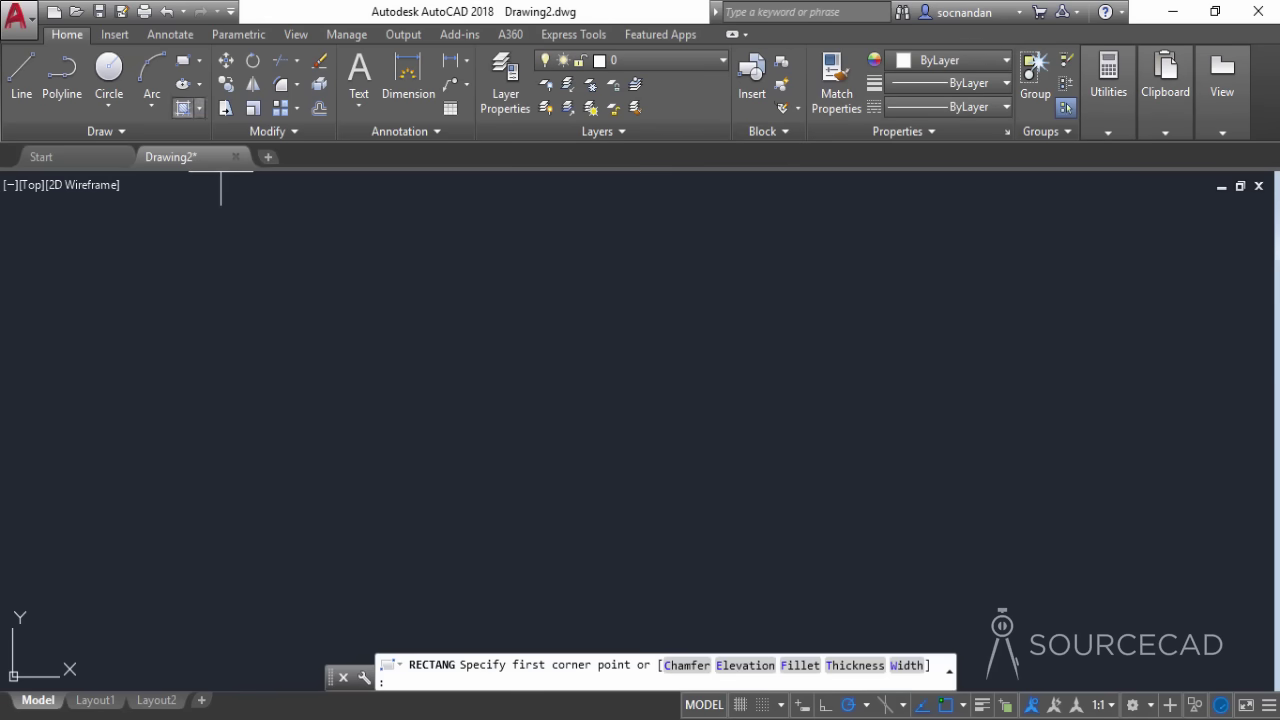
click(437, 488)
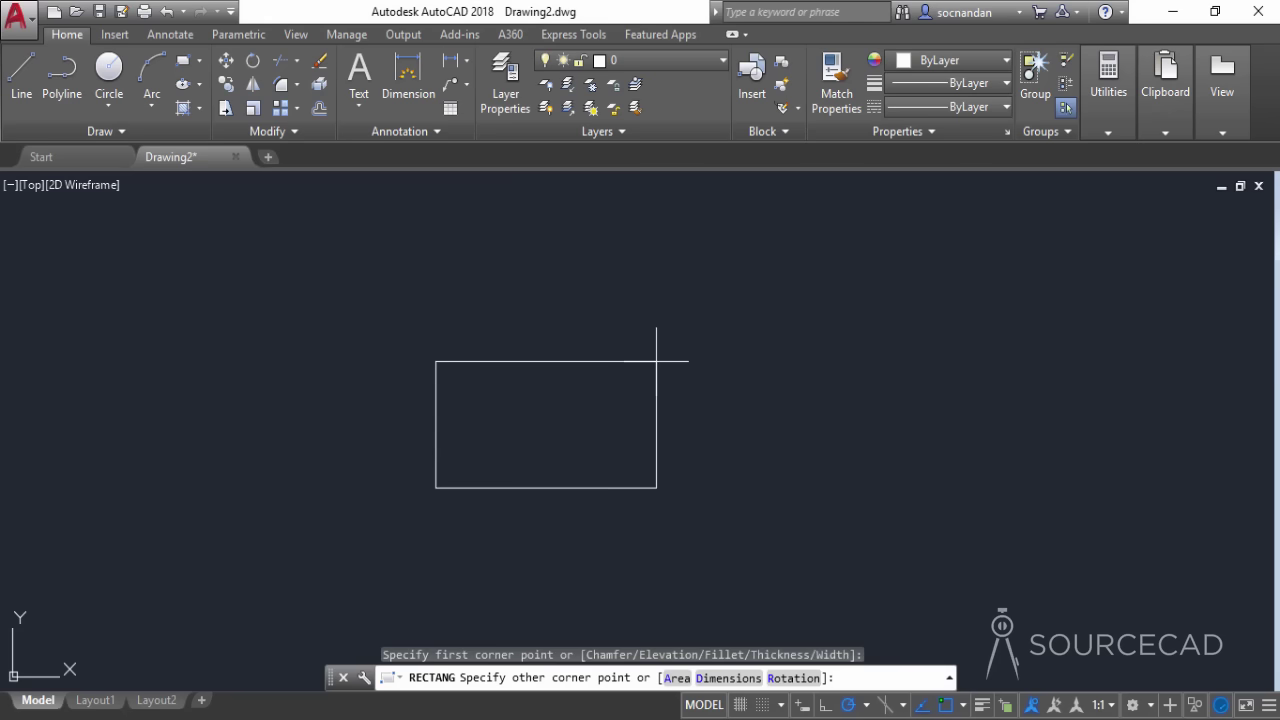
key(F8)
text(@50')
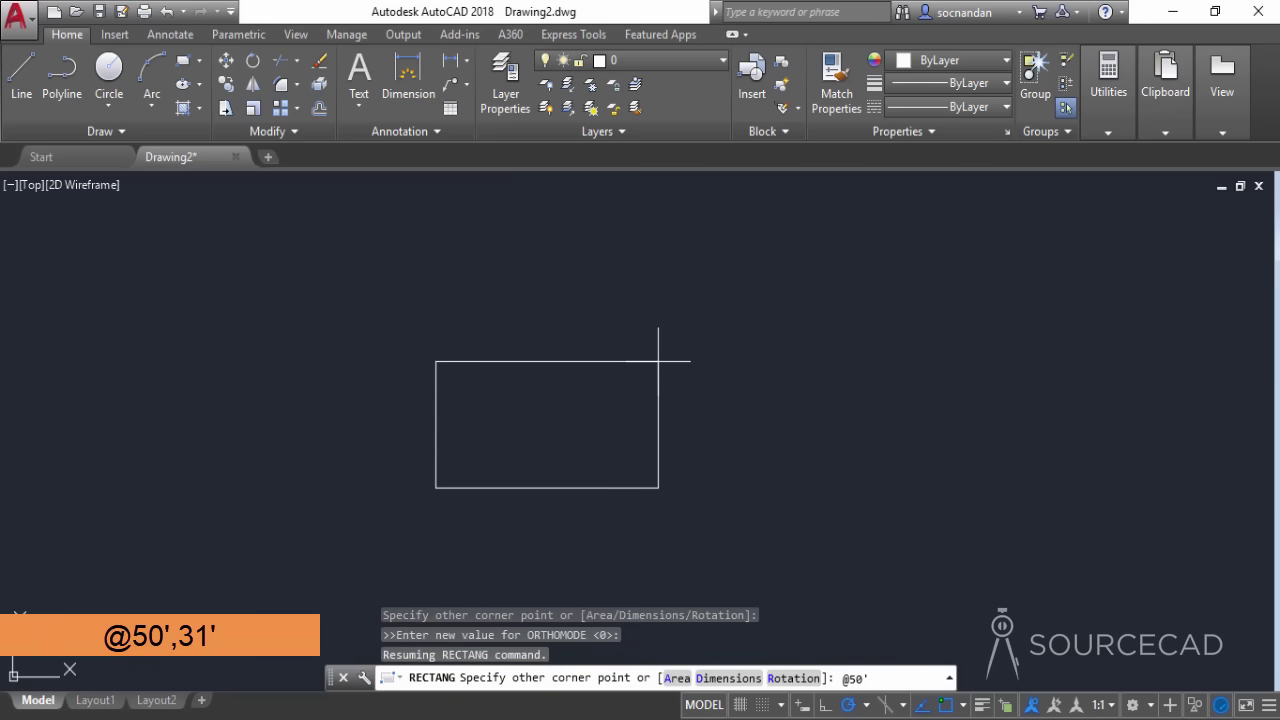
text(,31')
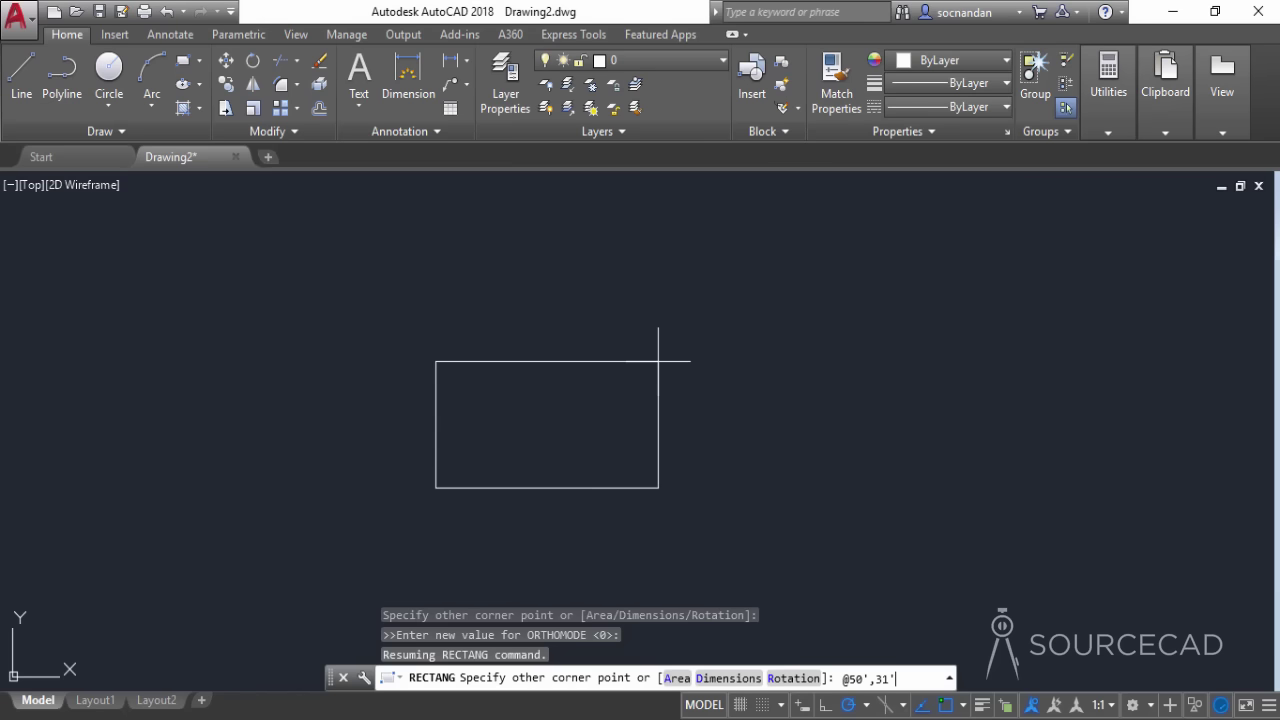
key(Return)
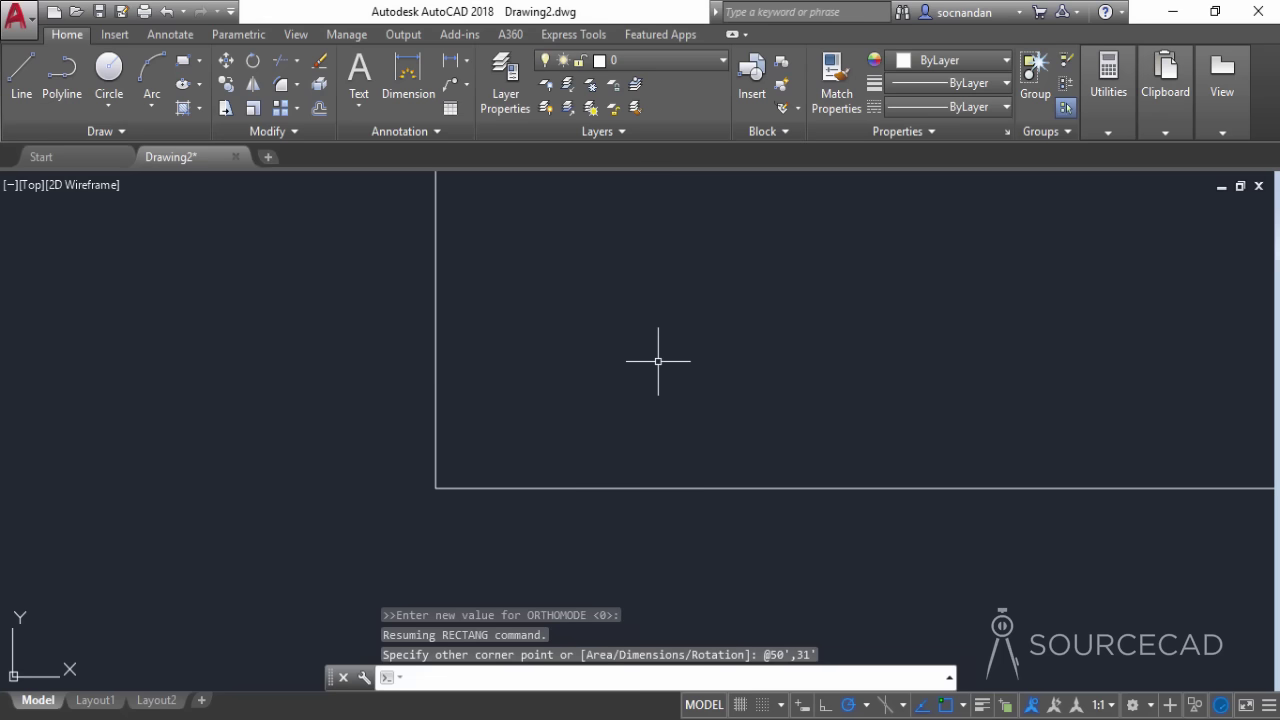
scroll(658, 361, down, 5)
middle_drag(780, 283, 657, 391)
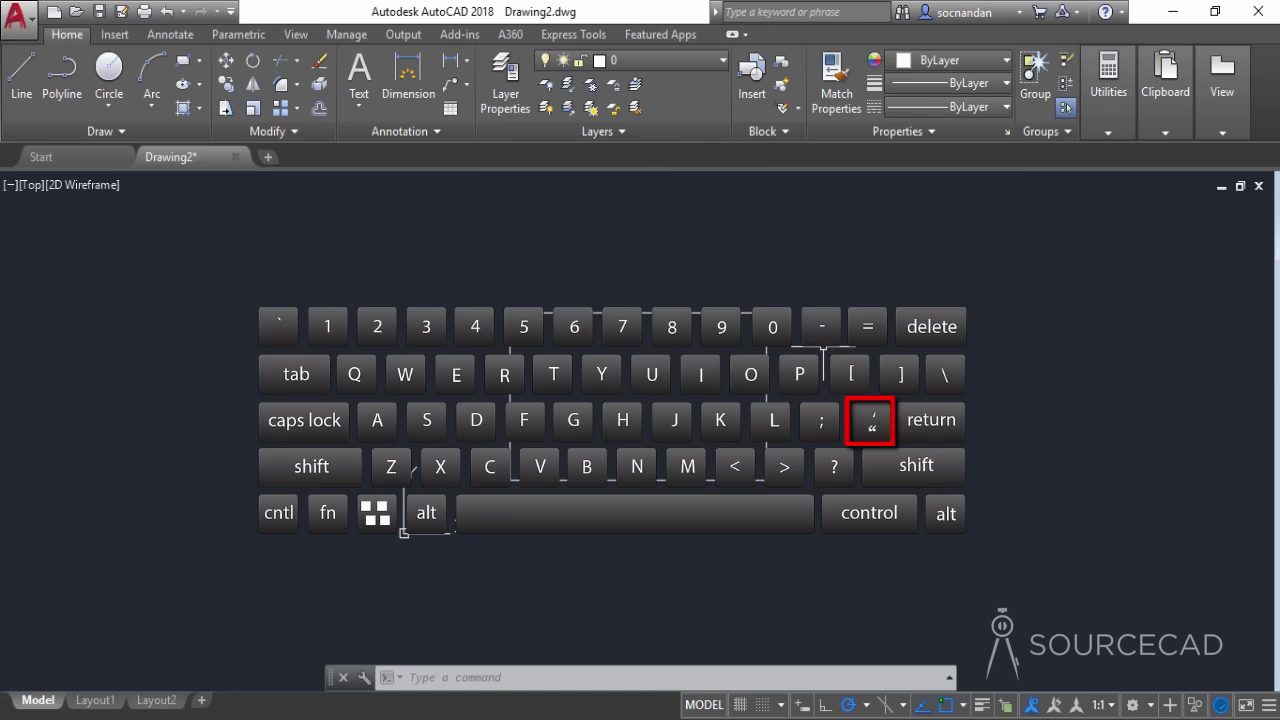
- Draw a wall starting 15' up the right edge, running 12' left, then down to the bottom edge
click(27, 92)
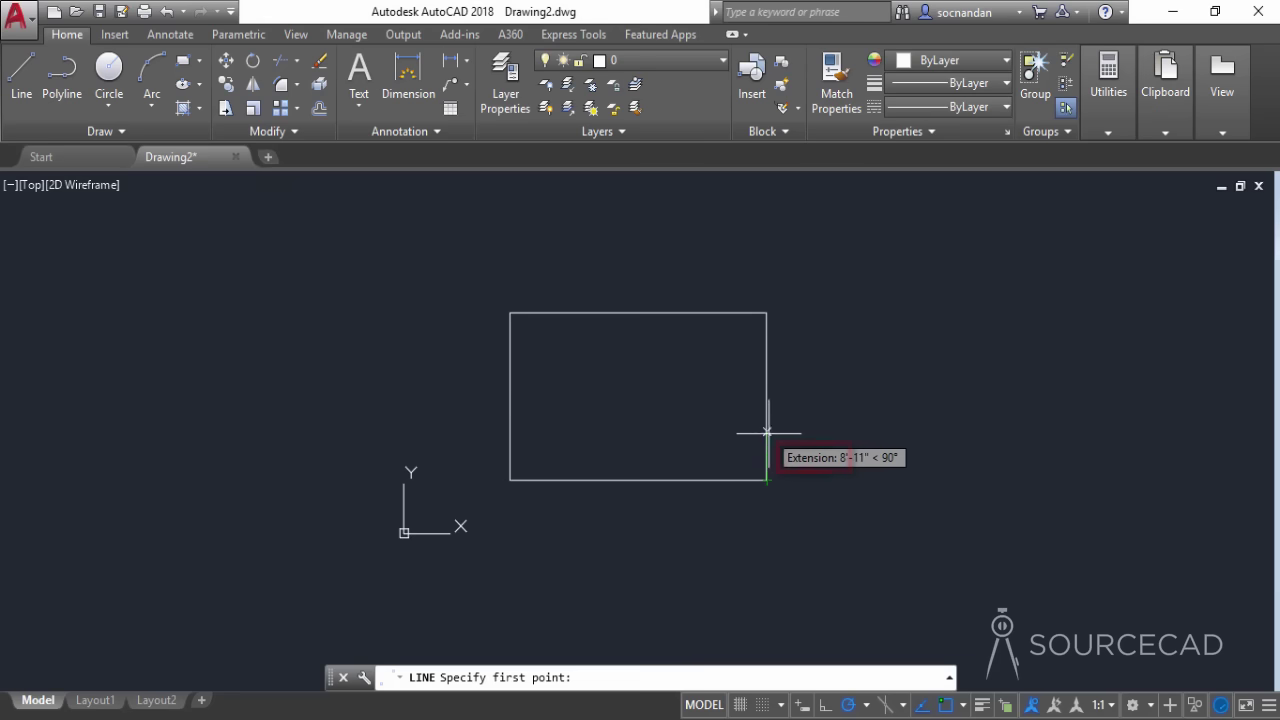
click(965, 708)
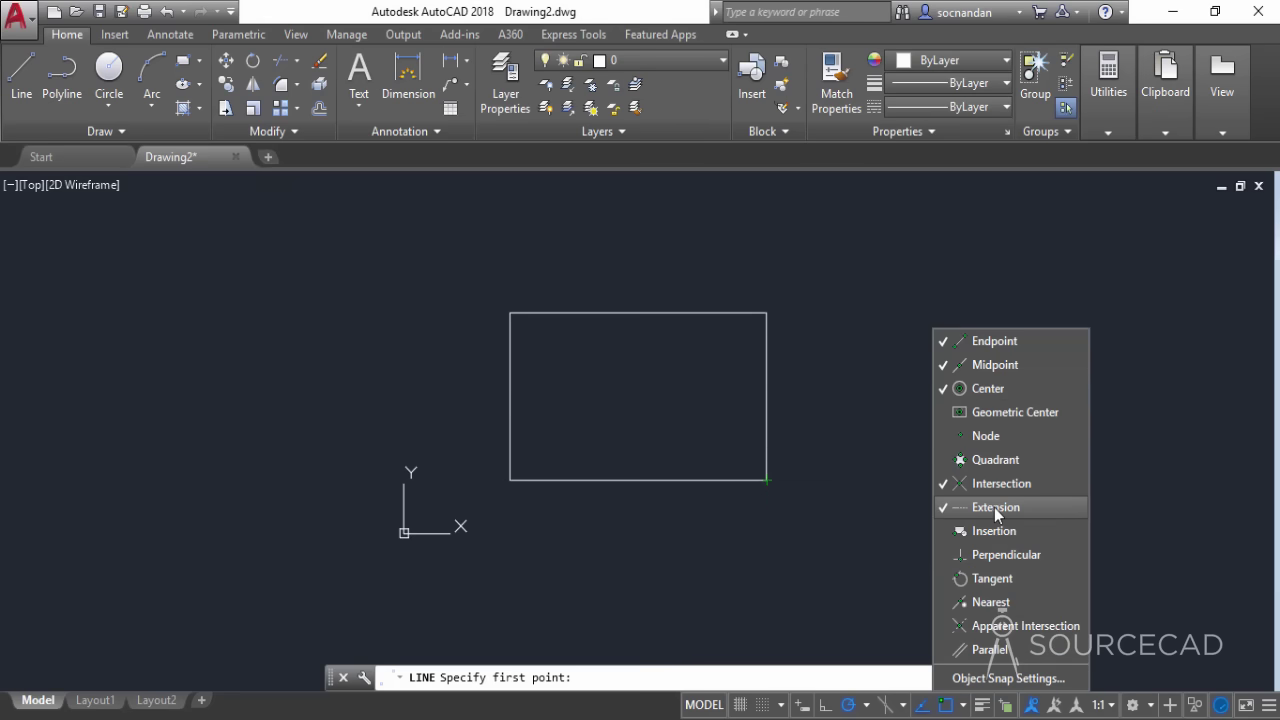
click(635, 715)
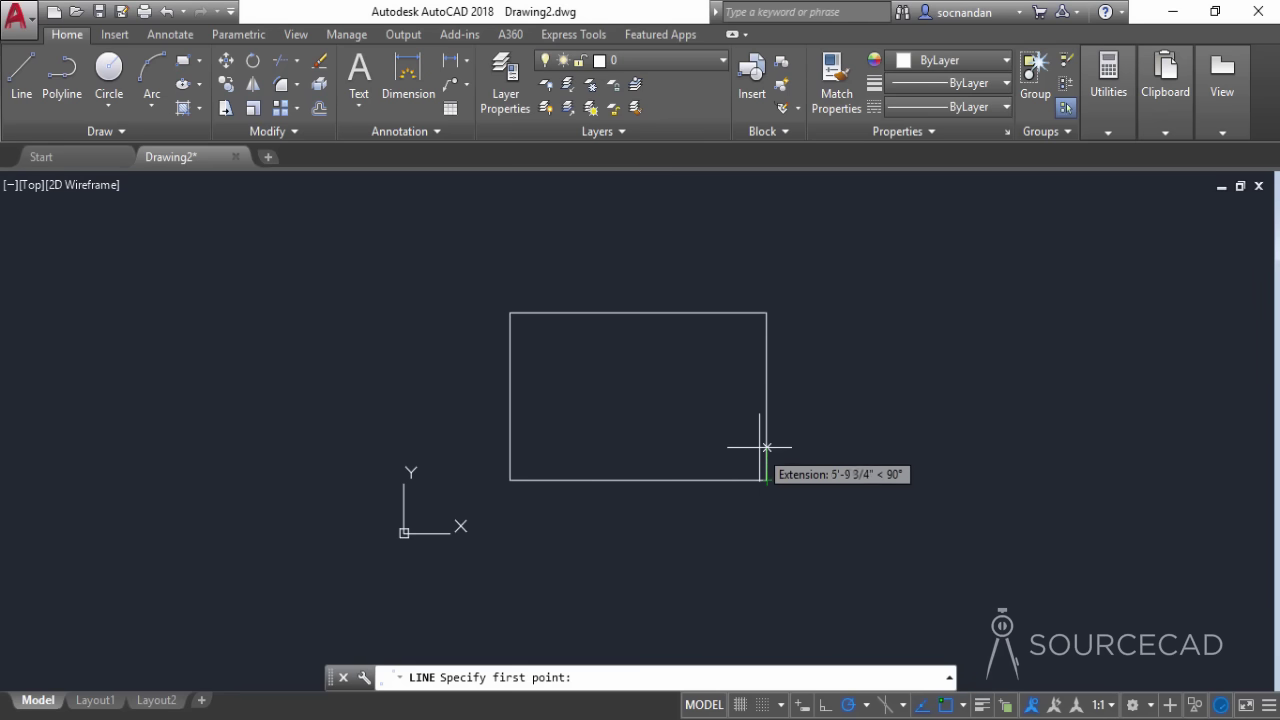
text(15)
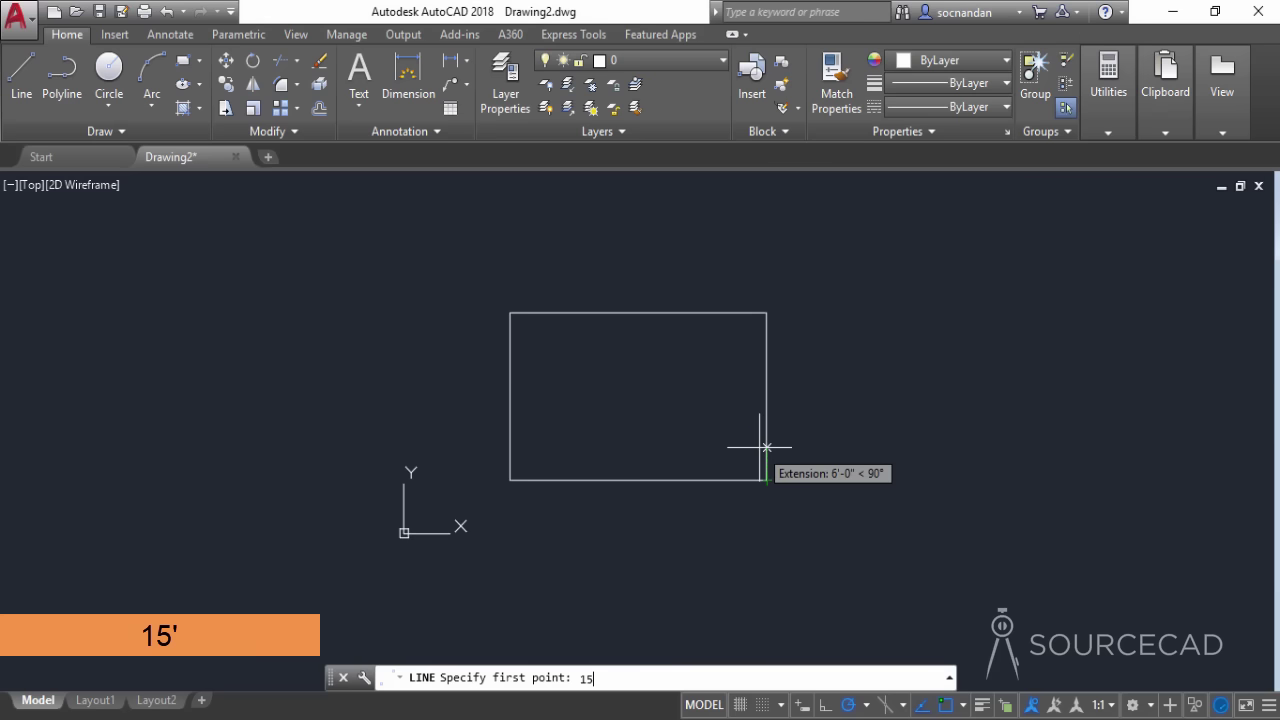
text(')
key(Return)
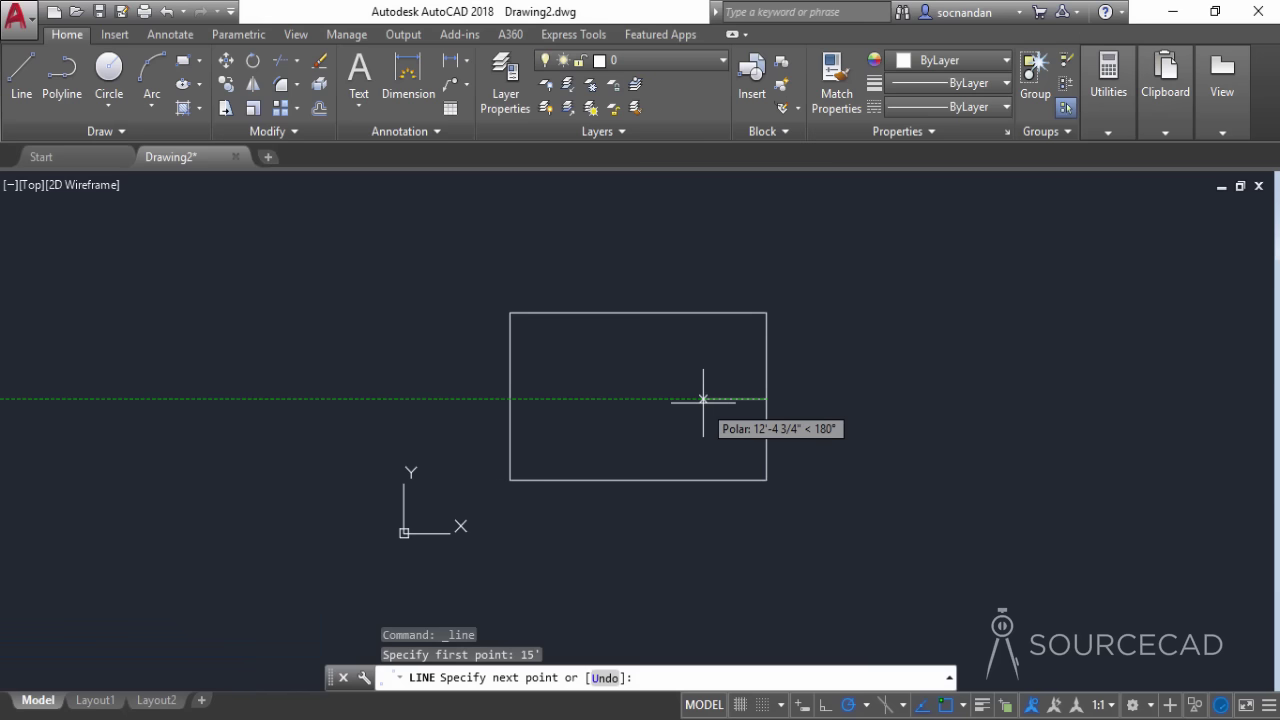
text(12)
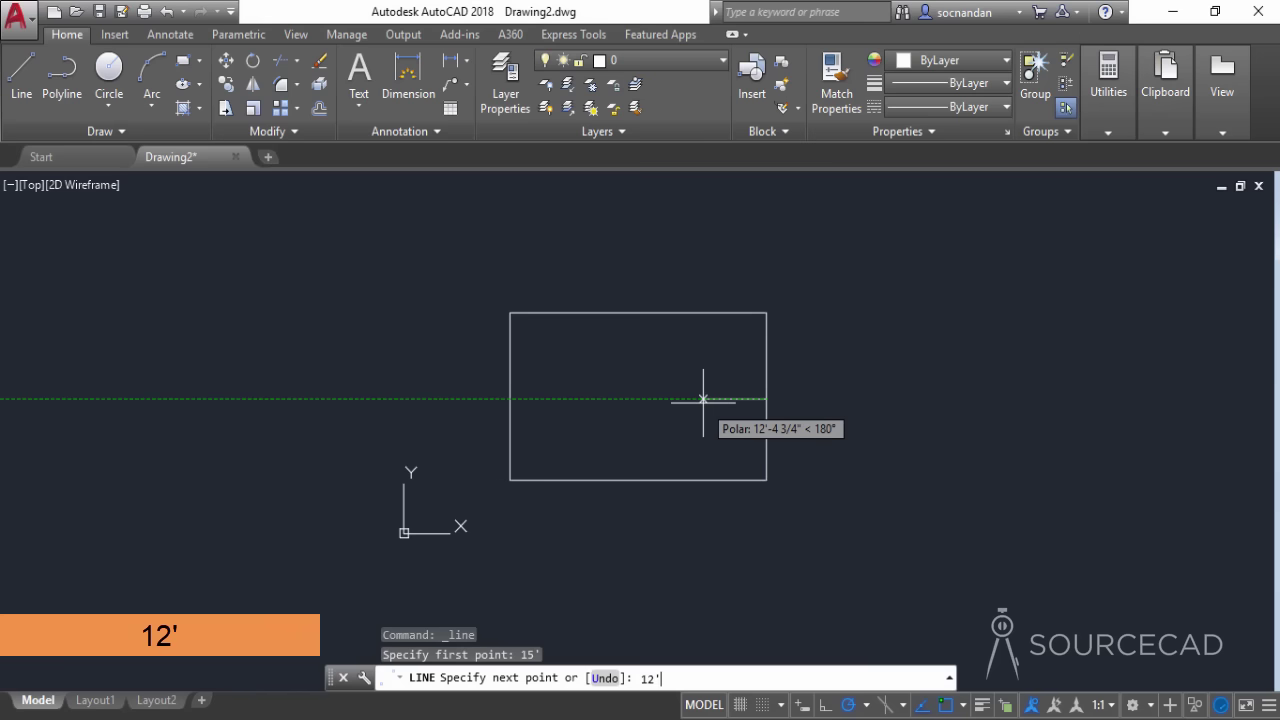
key(Return)
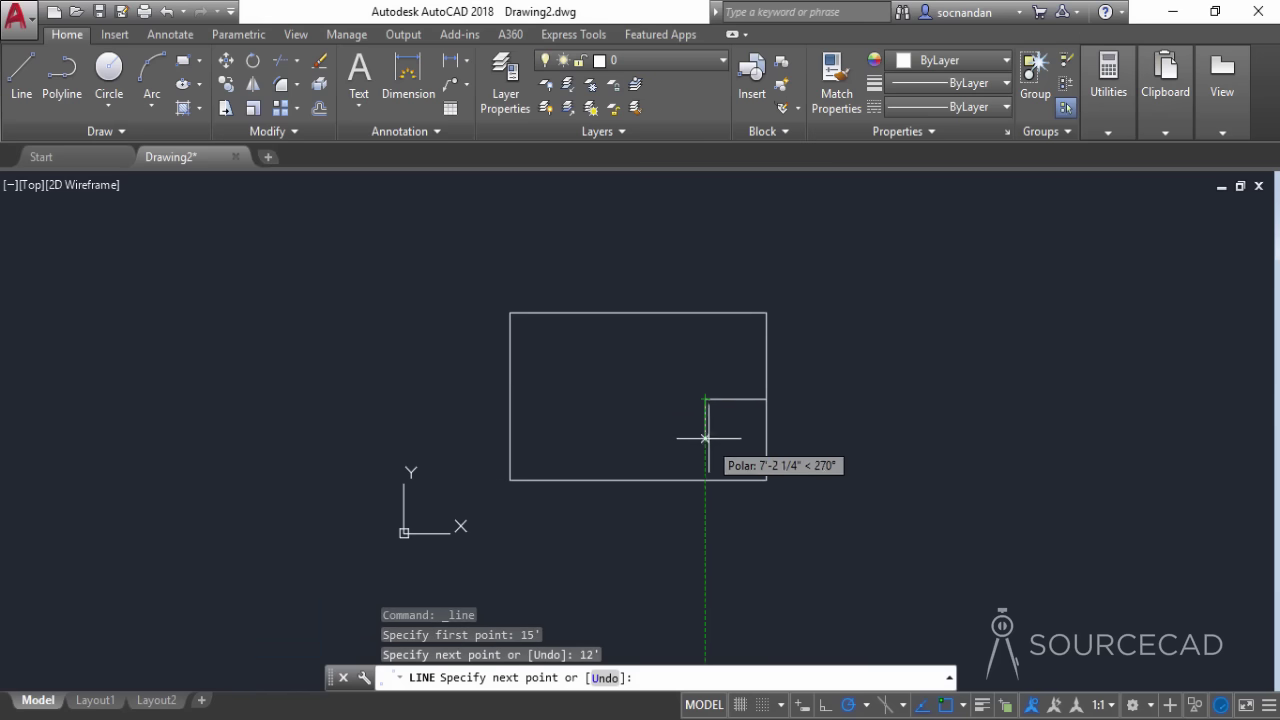
click(705, 480)
right_click(747, 458)
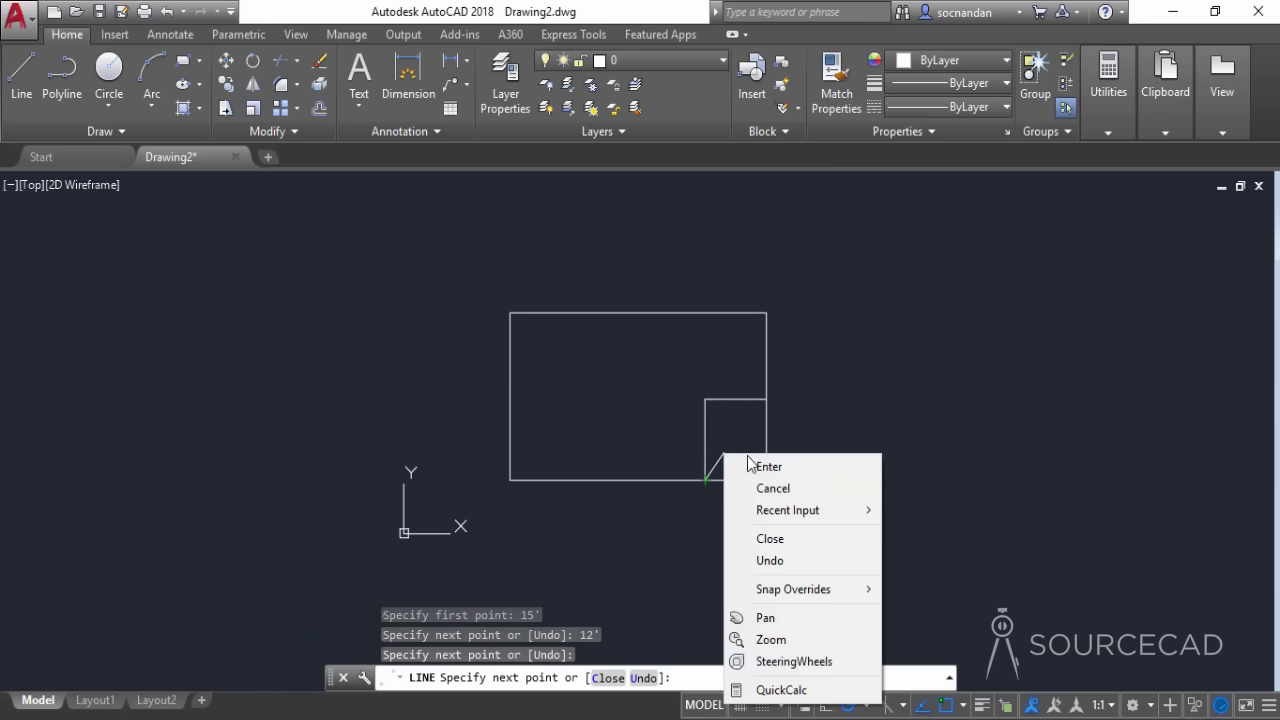
click(757, 467)
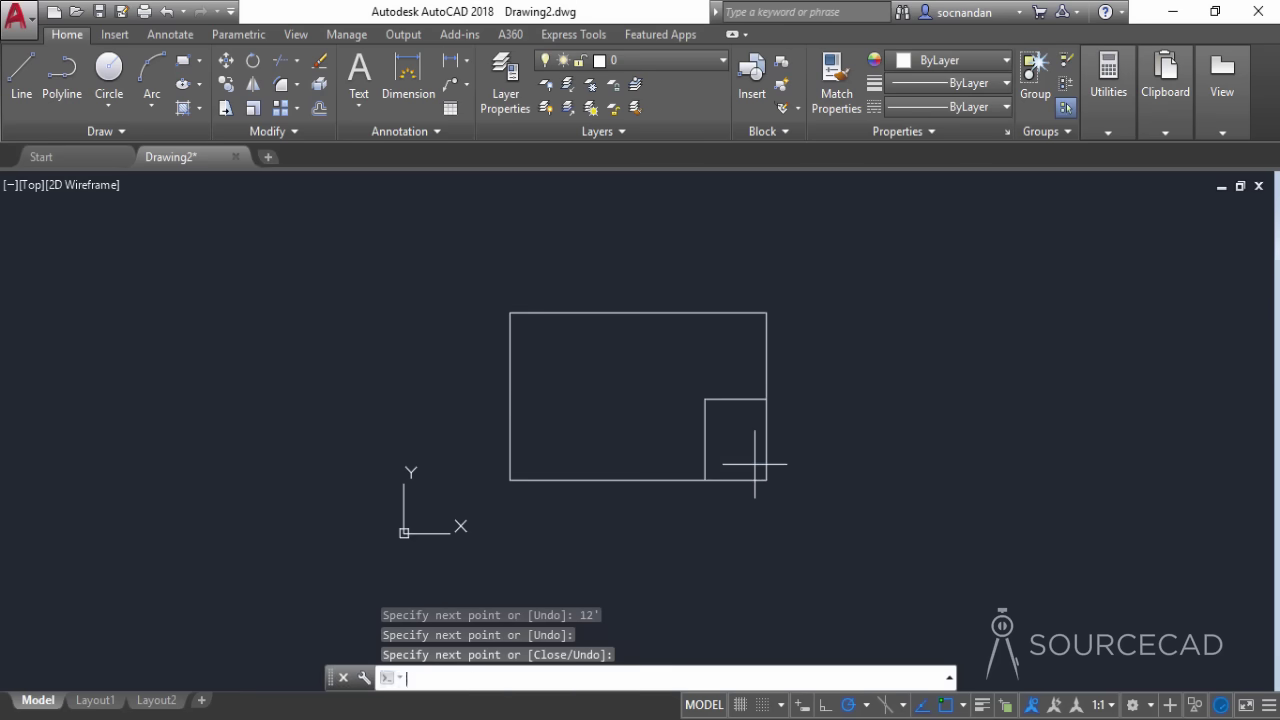
key(Return)
- Extend the room's top wall 6' then 10' left to reach the rectangle's left edge
click(705, 399)
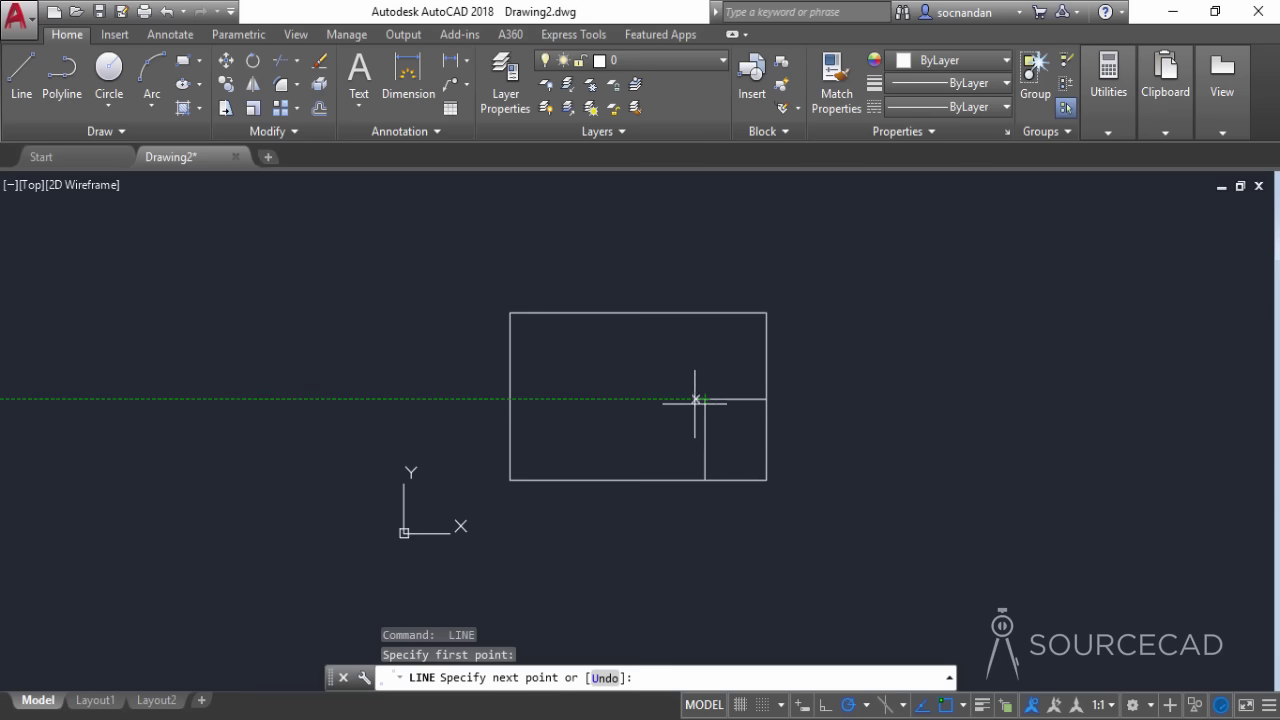
text(6)
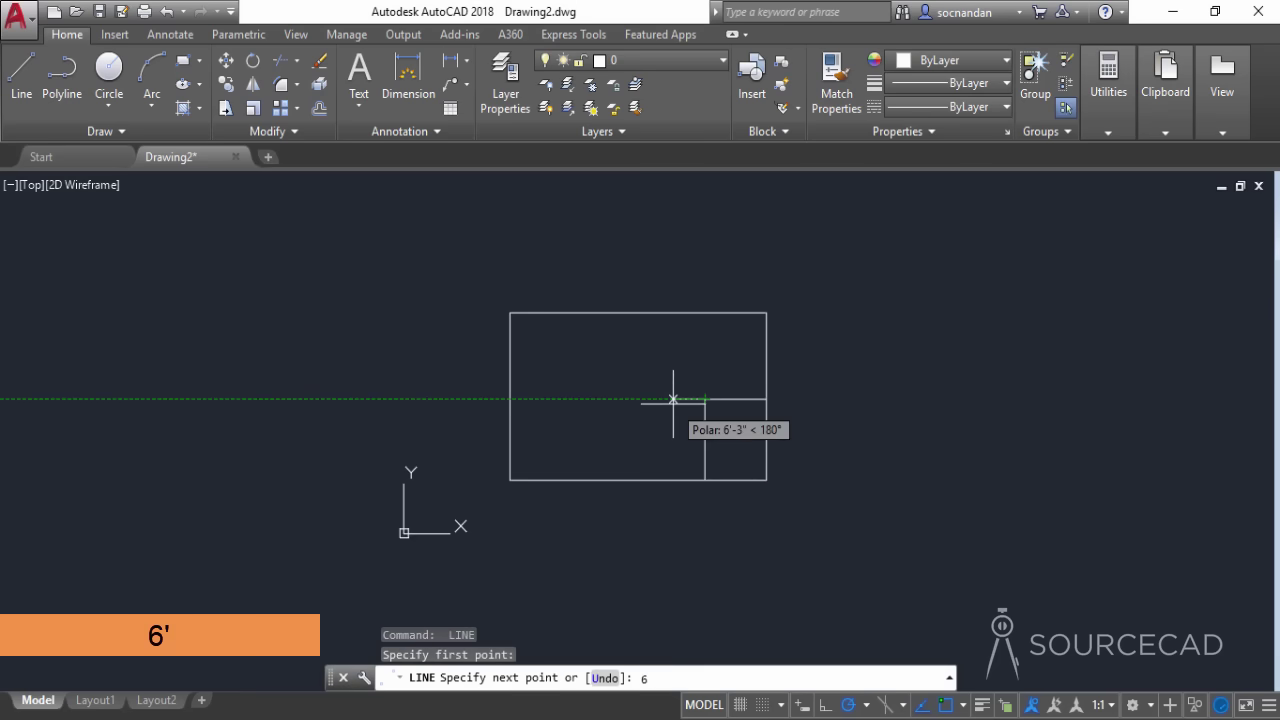
text(')
key(Return)
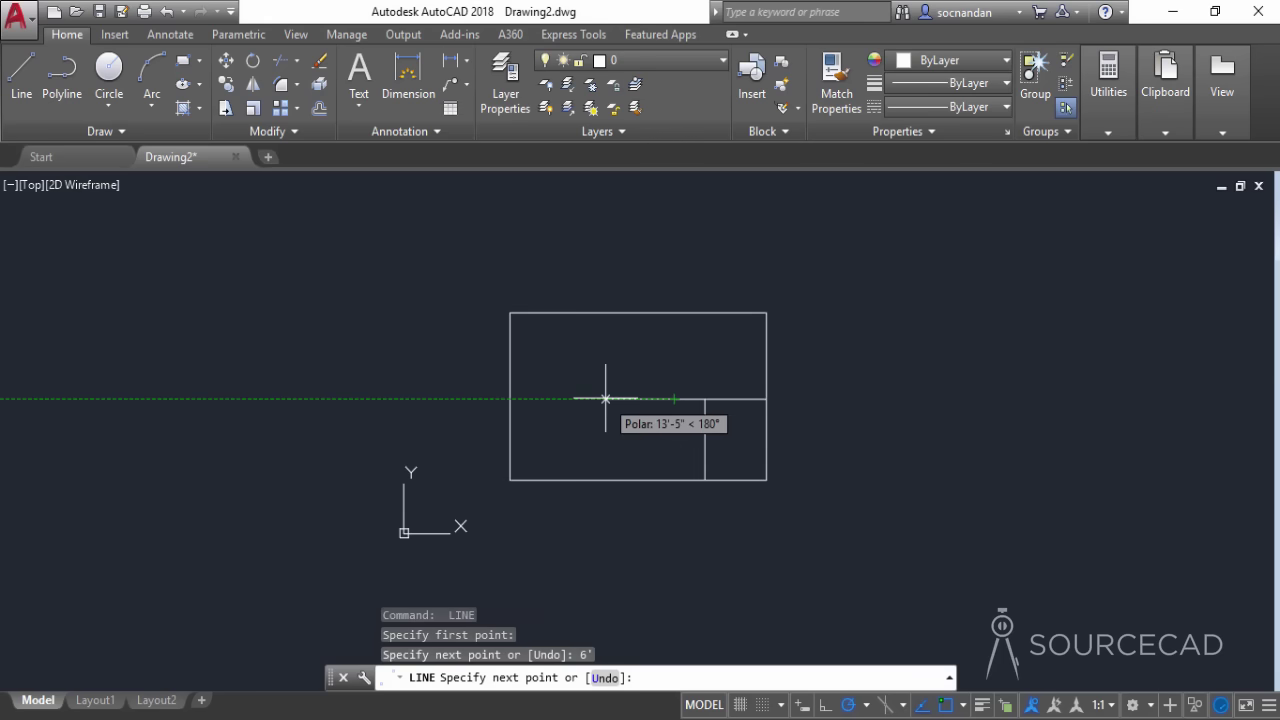
text(10)
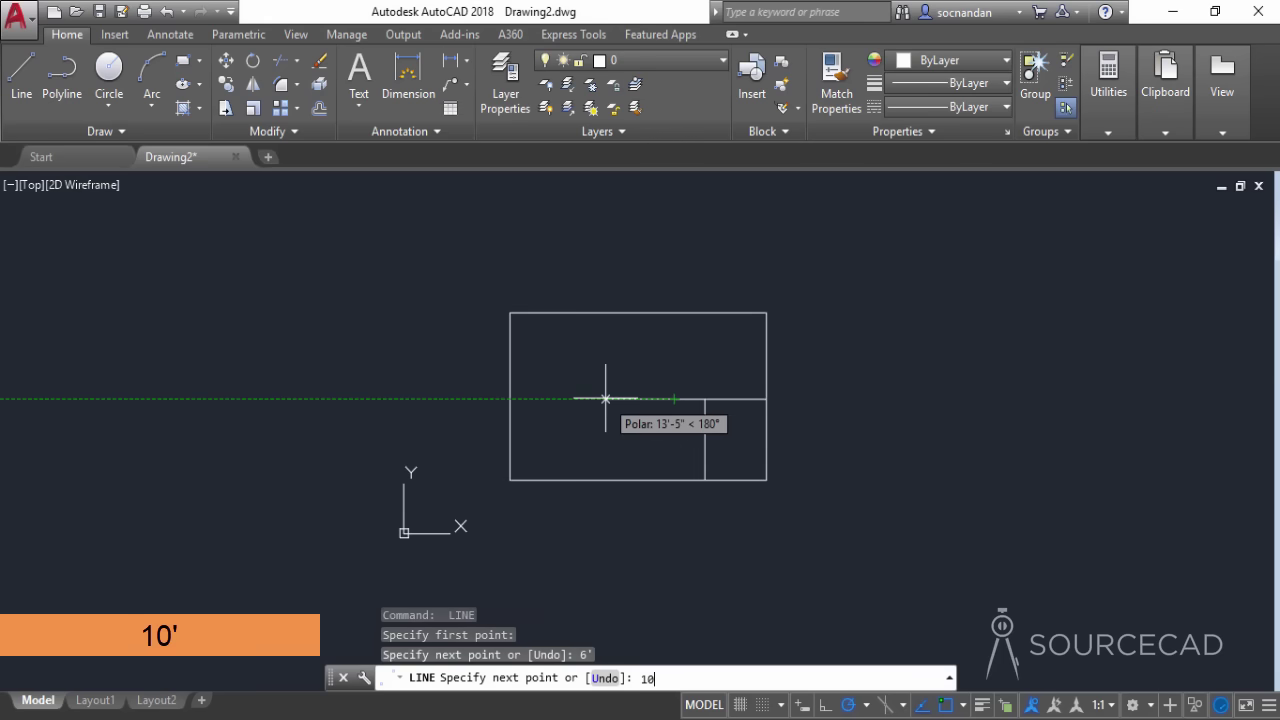
key(Return)
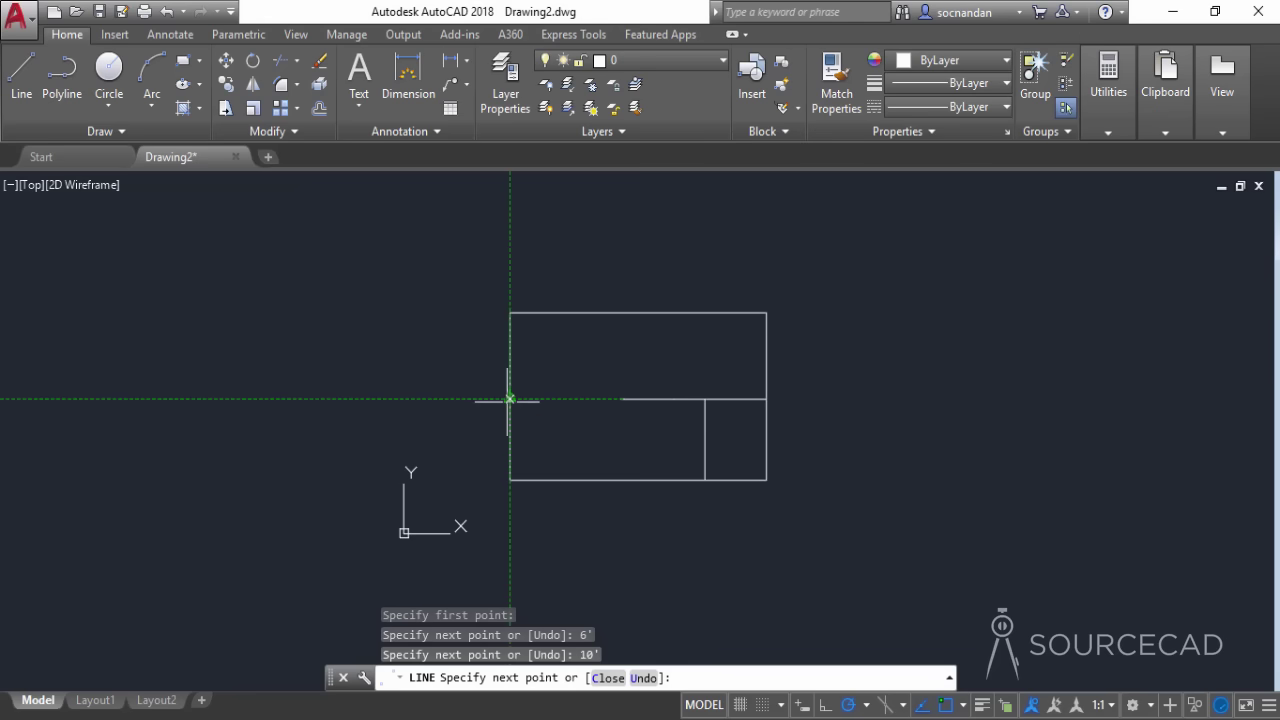
scroll(510, 399, up, 5)
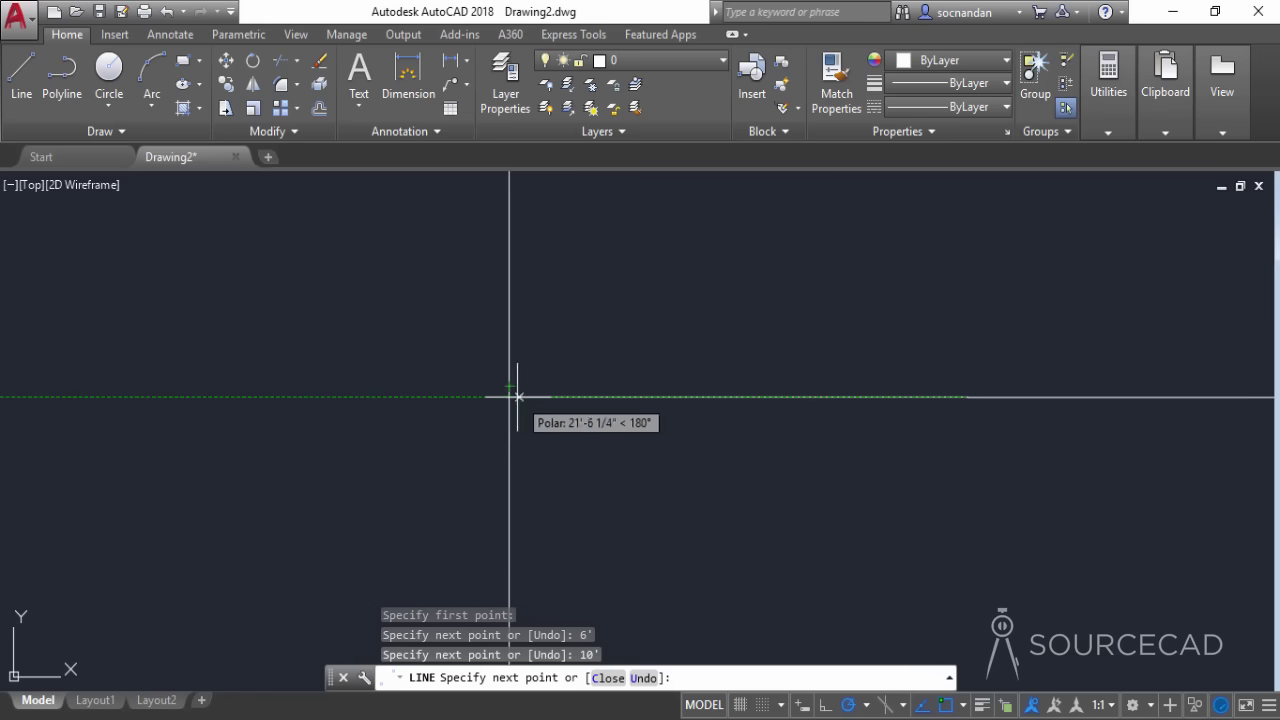
scroll(508, 394, down, 3)
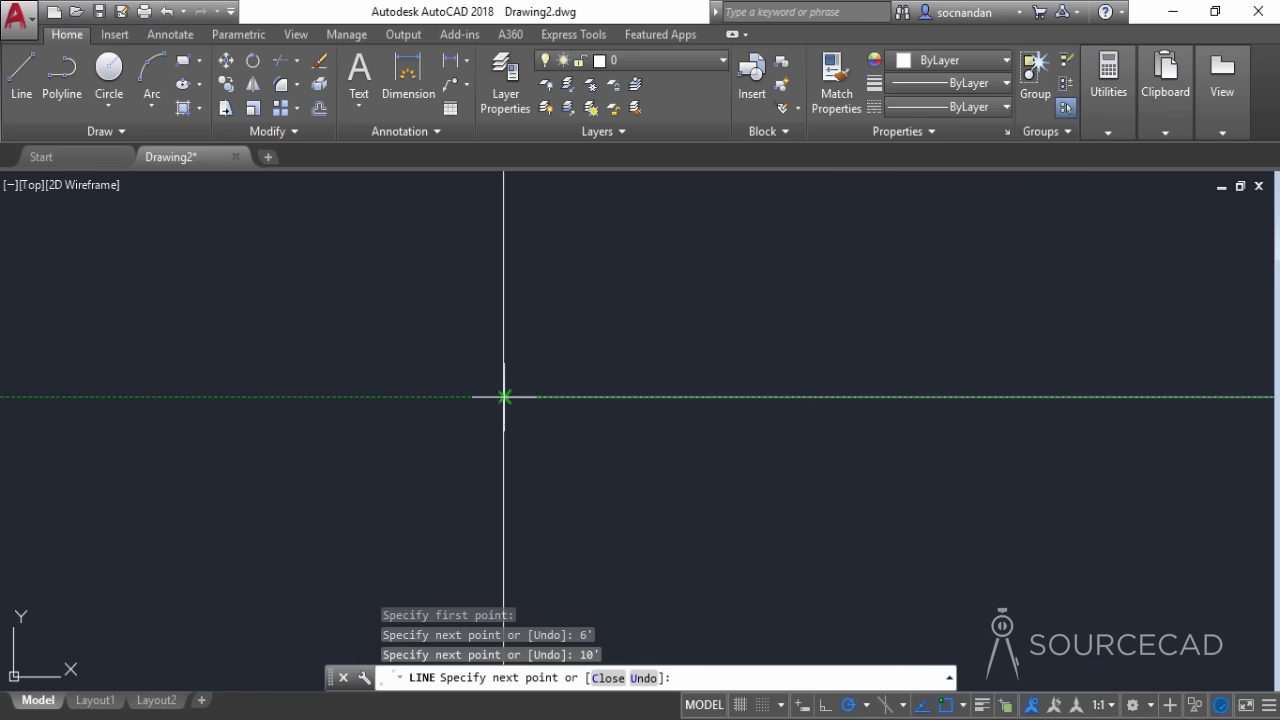
click(503, 397)
key(Return)
scroll(668, 422, down, 7)
middle_drag(860, 463, 640, 450)
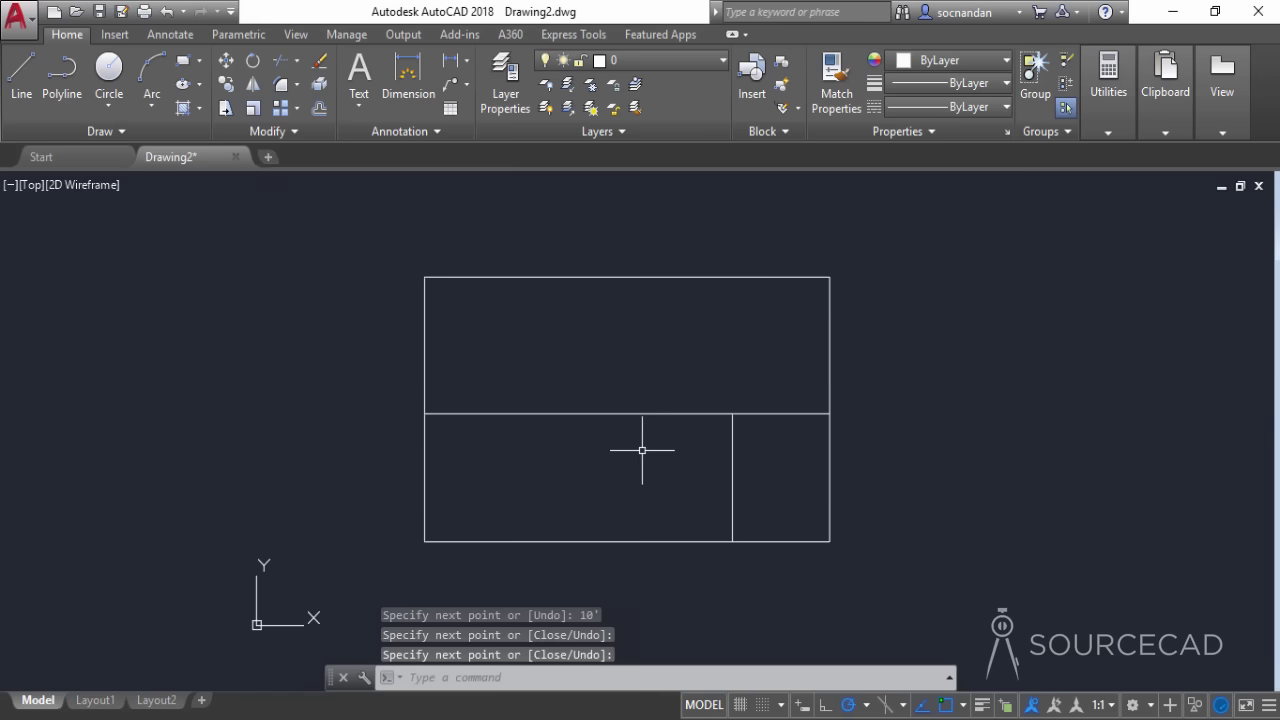
- Draw two vertical partitions from the middle wall up to the top edge
click(34, 82)
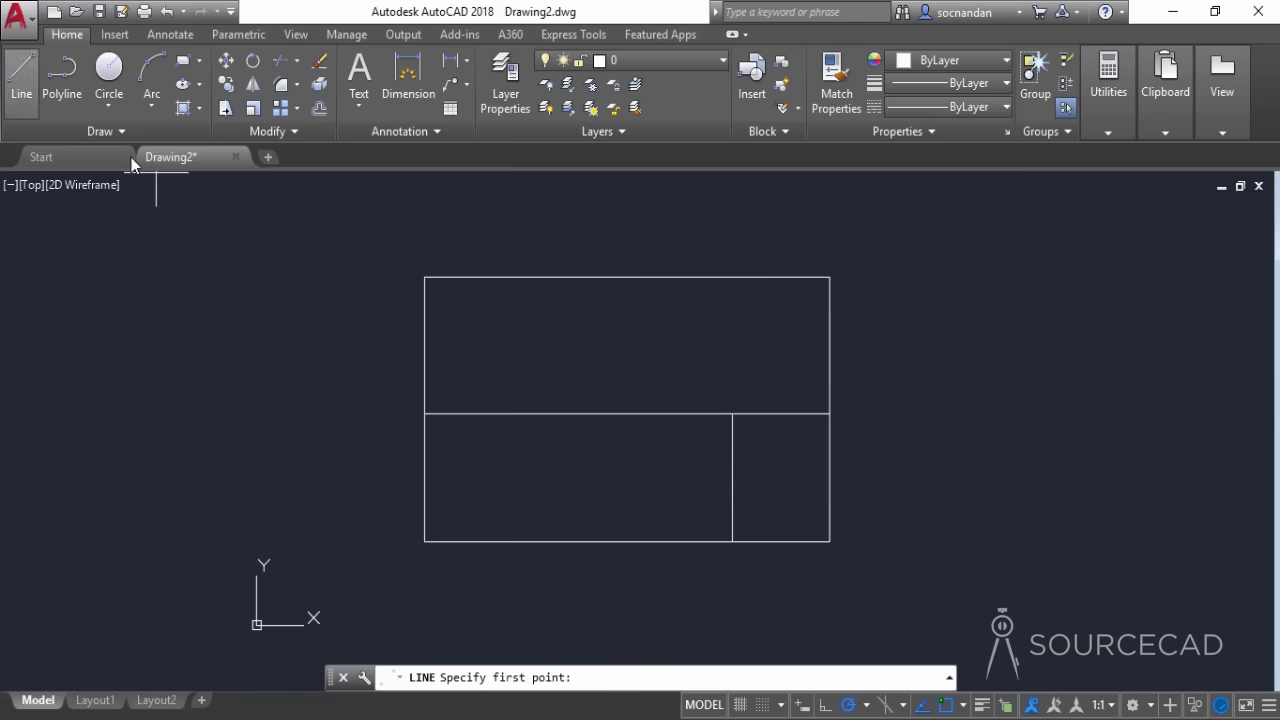
click(685, 414)
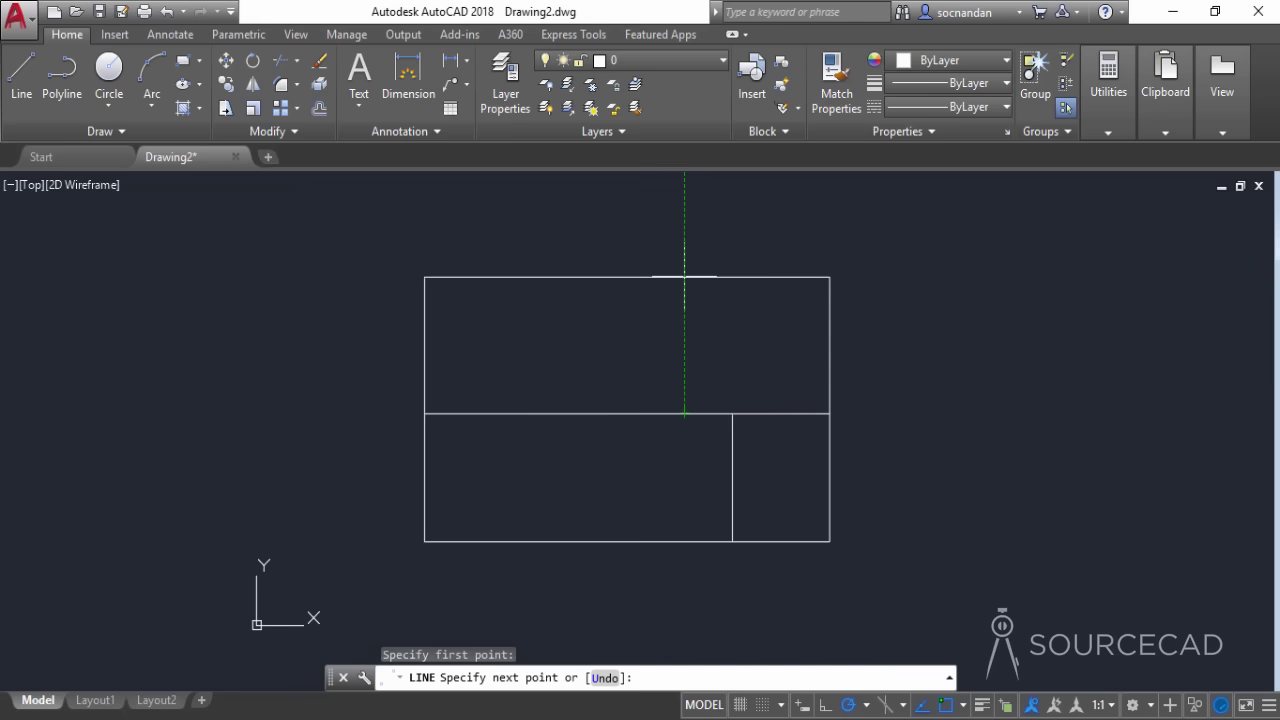
click(685, 277)
key(Return)
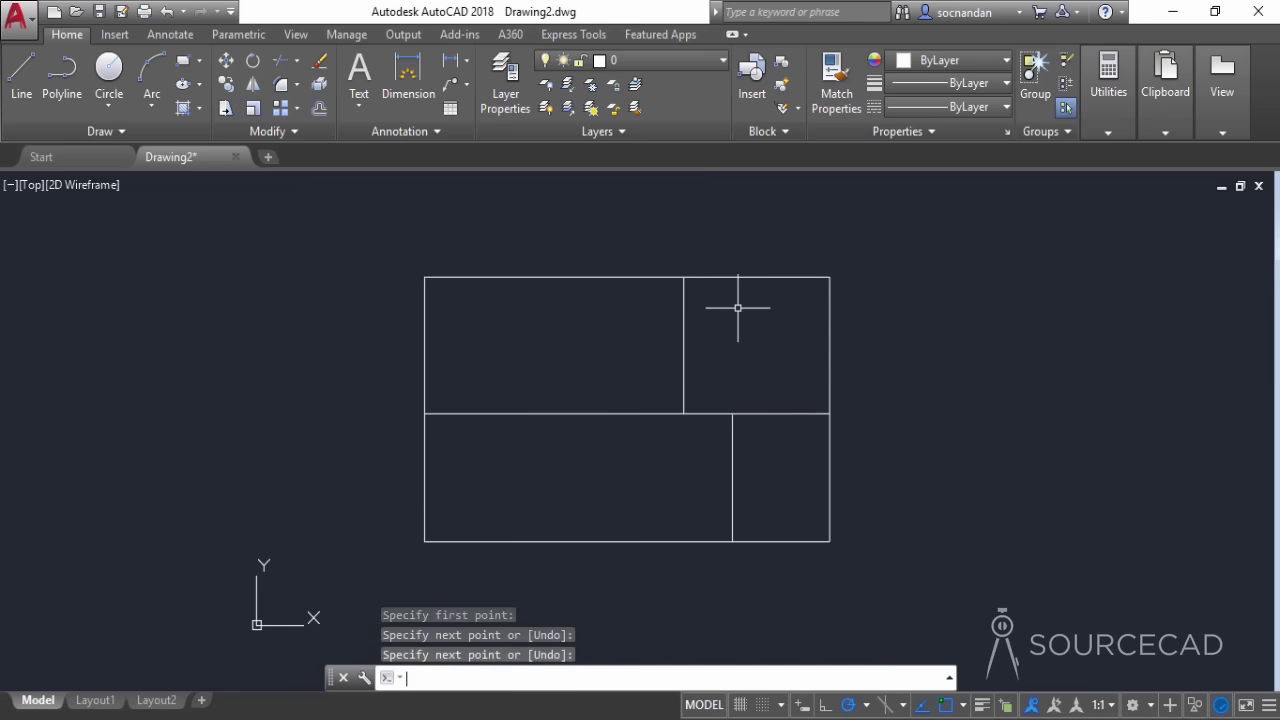
text(l)
key(Return)
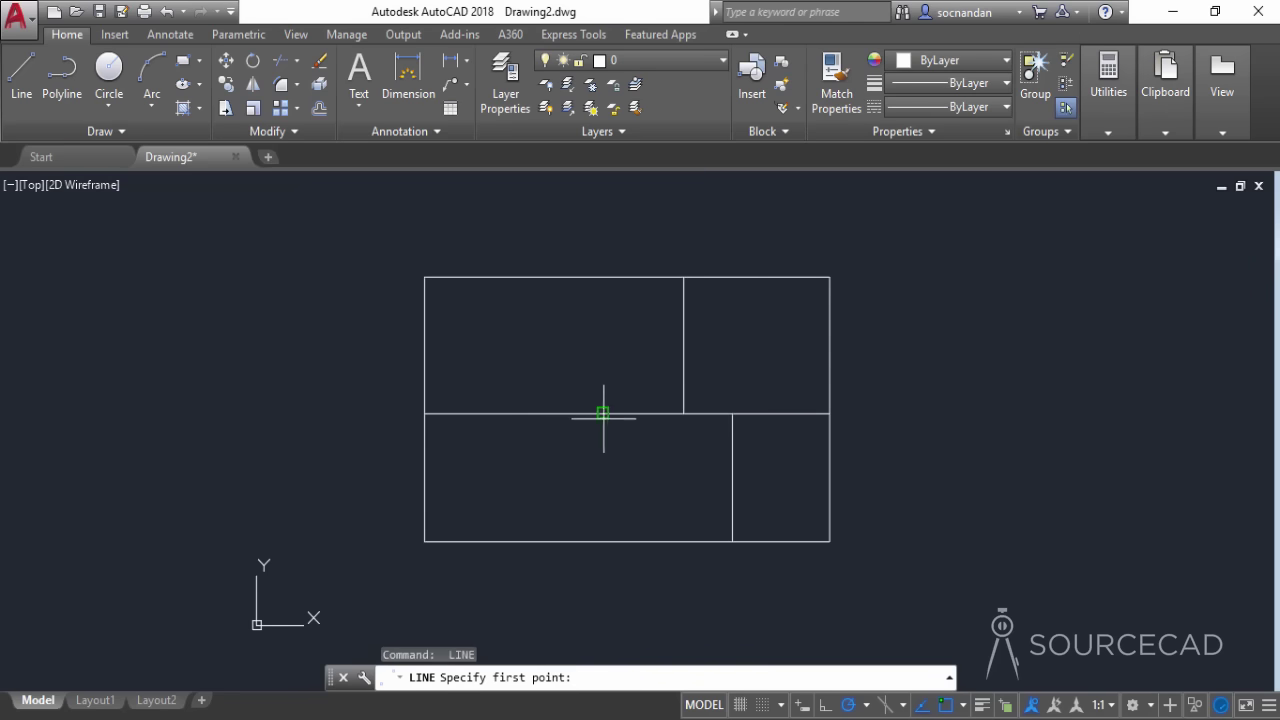
click(603, 413)
click(603, 277)
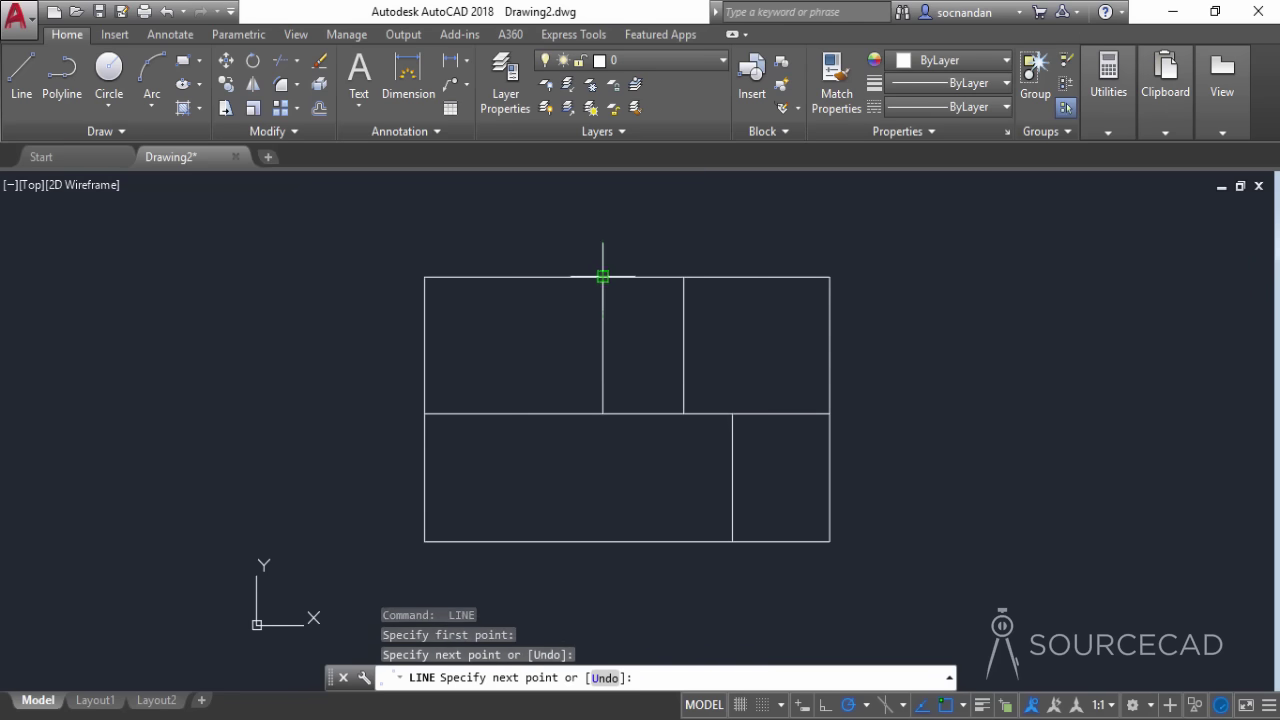
key(Return)
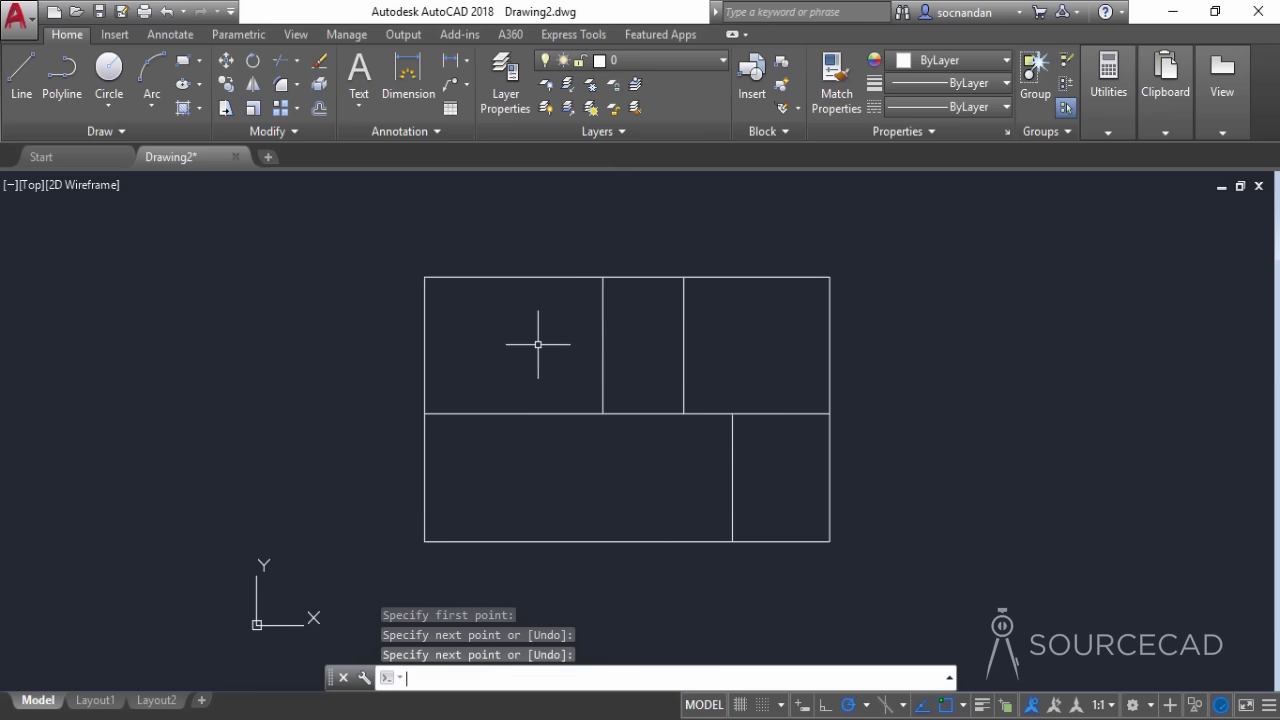
- Offset the outer rectangle 10" outward to form the outer wall line
click(319, 108)
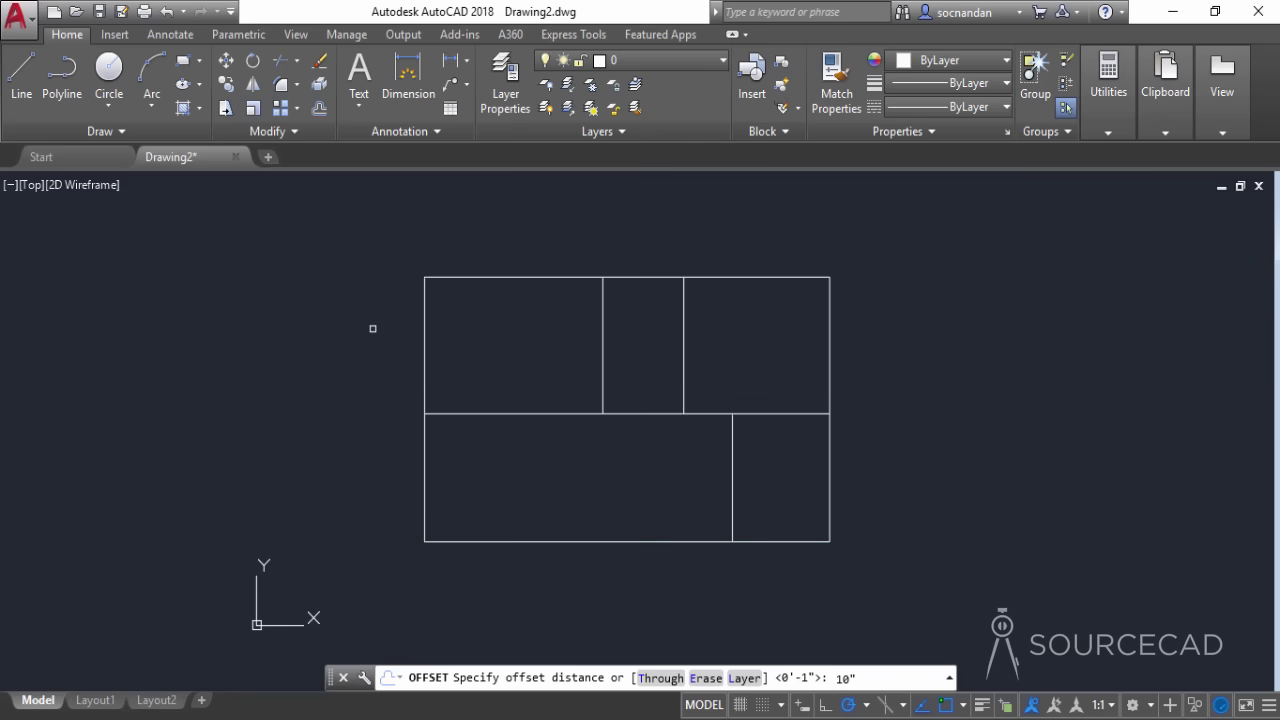
key(Return)
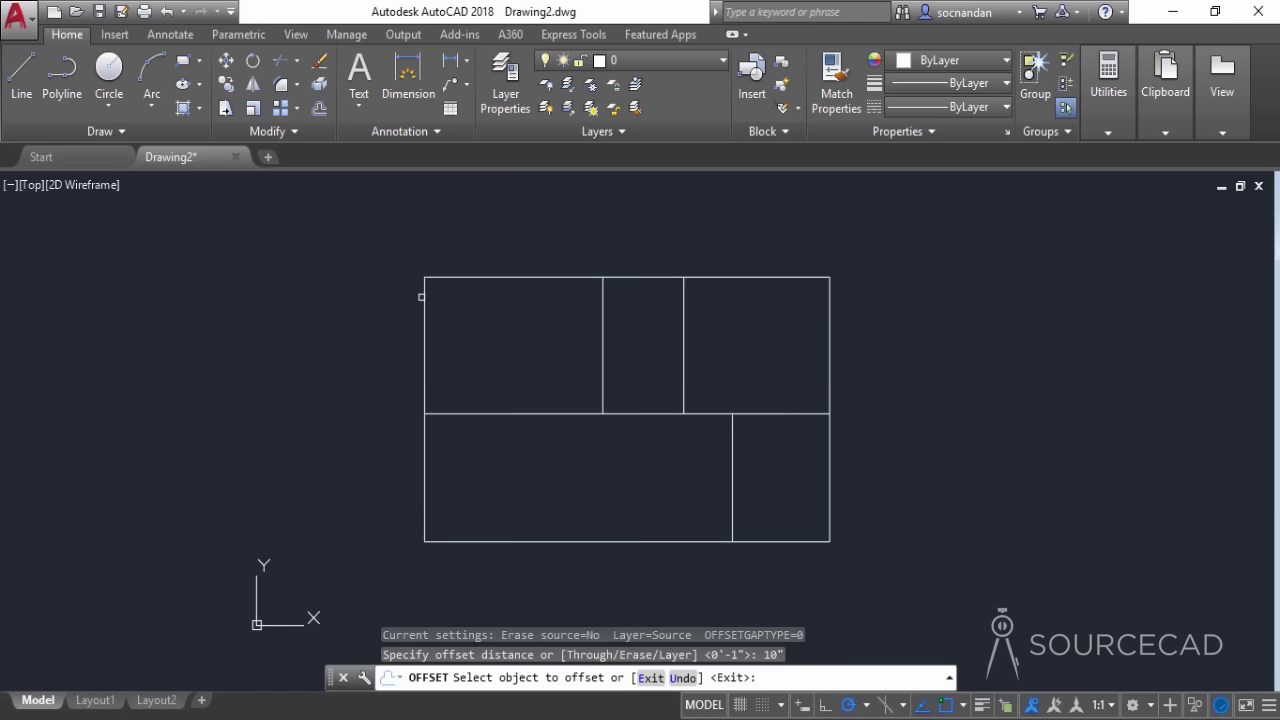
click(424, 288)
click(359, 310)
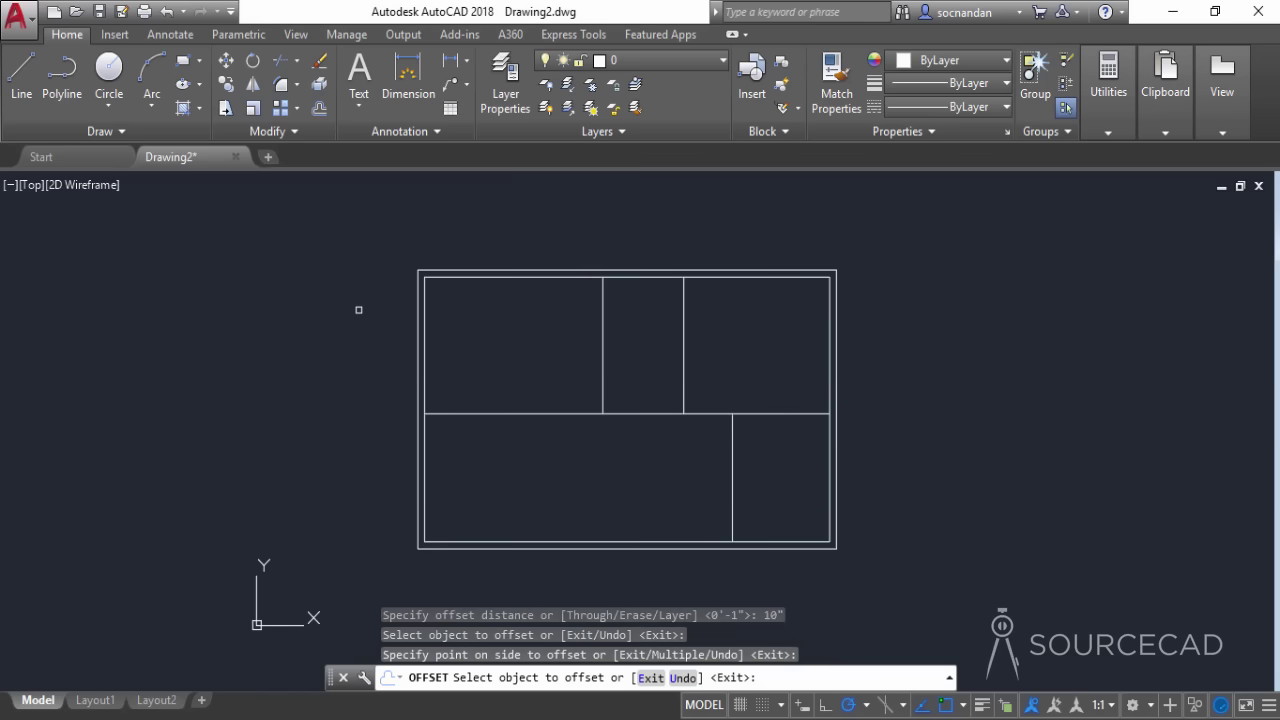
right_click(359, 310)
click(377, 326)
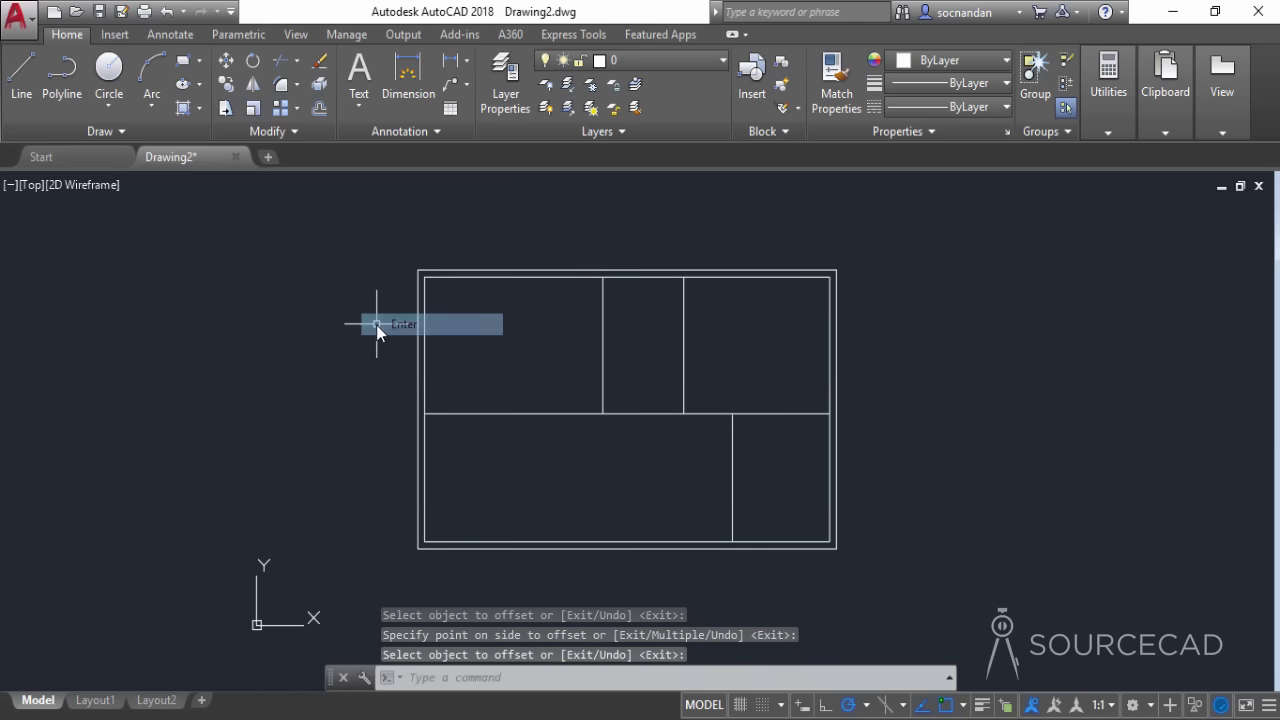
- Offset the three segments of the middle wall 6" upward
key(Return)
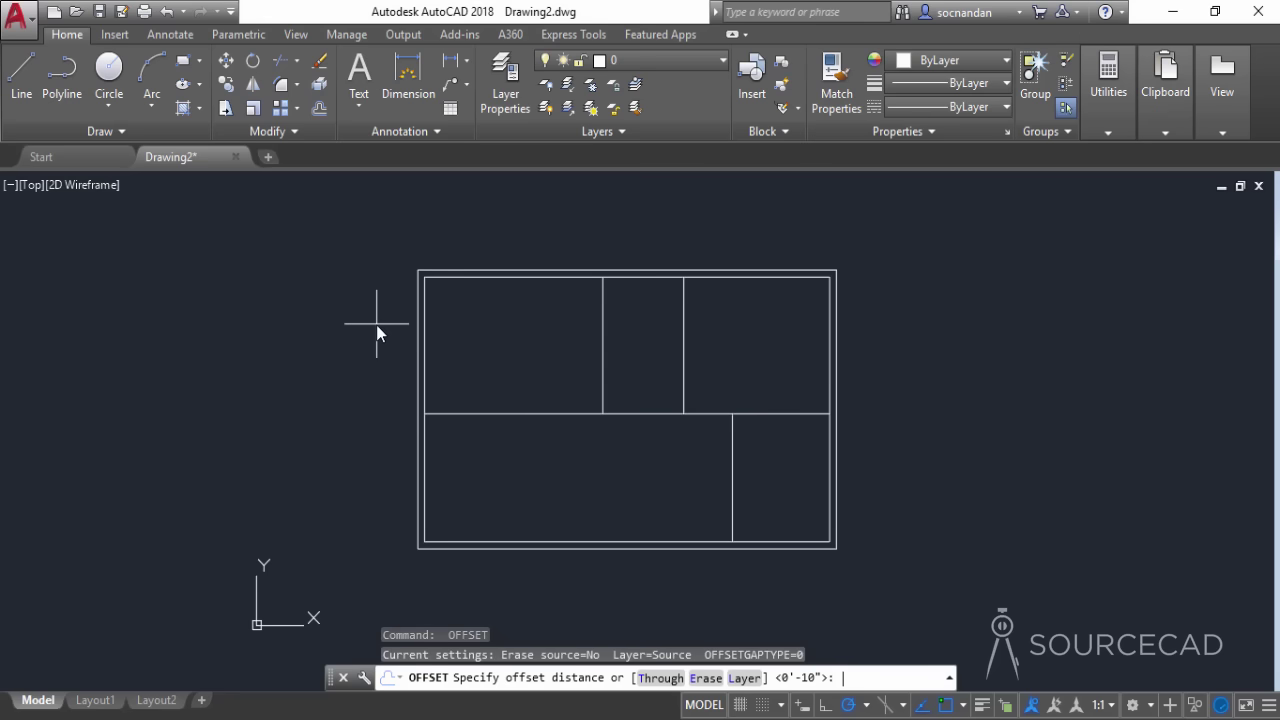
text(6)
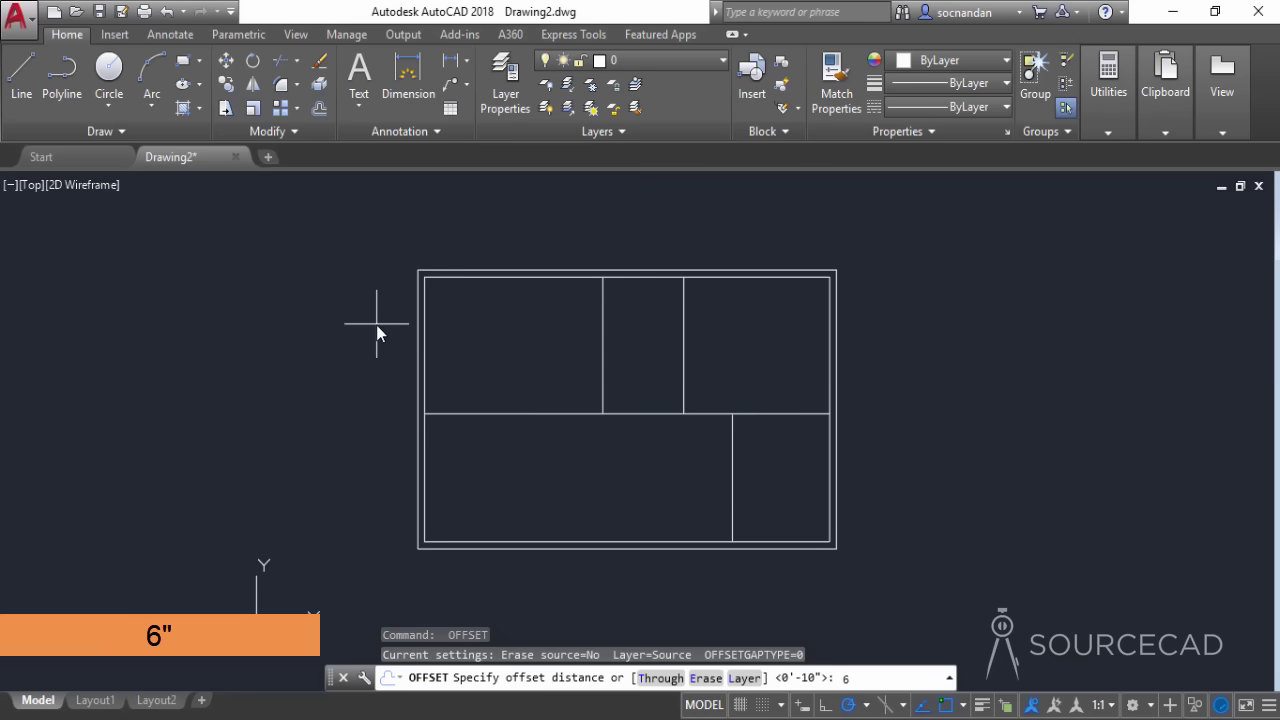
key(Return)
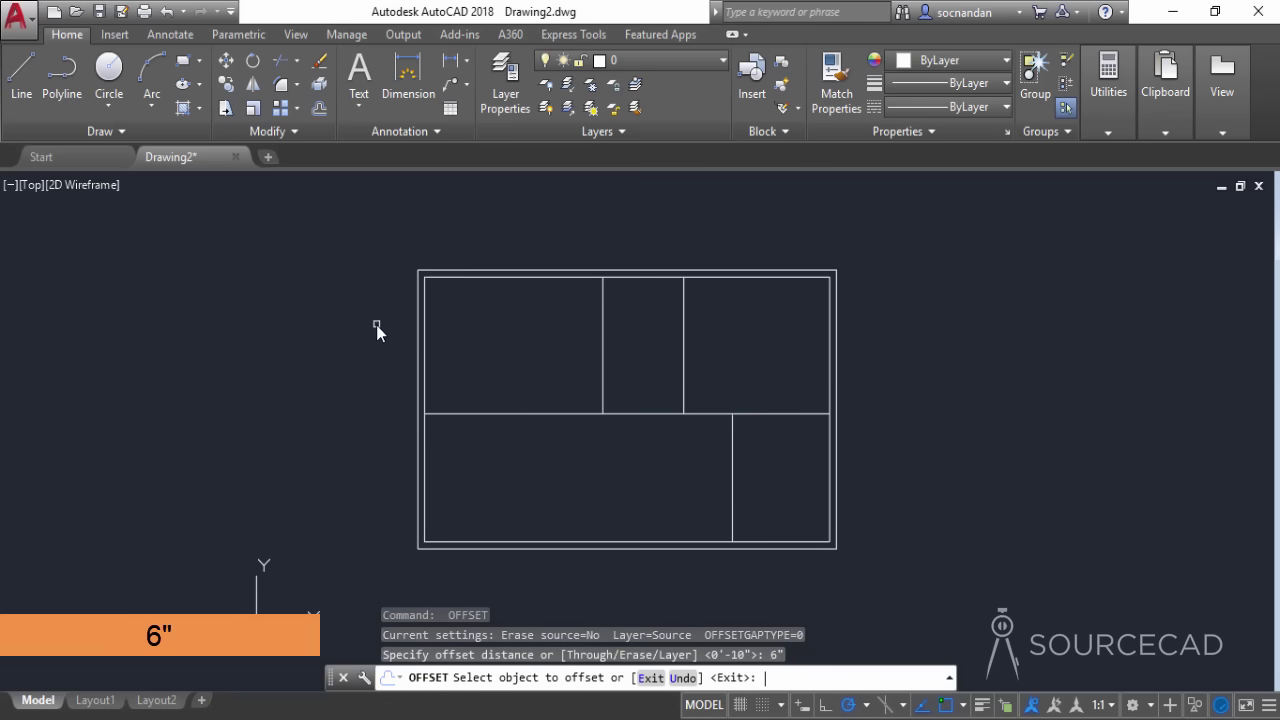
click(476, 413)
click(483, 377)
click(644, 413)
click(654, 360)
click(766, 413)
click(759, 376)
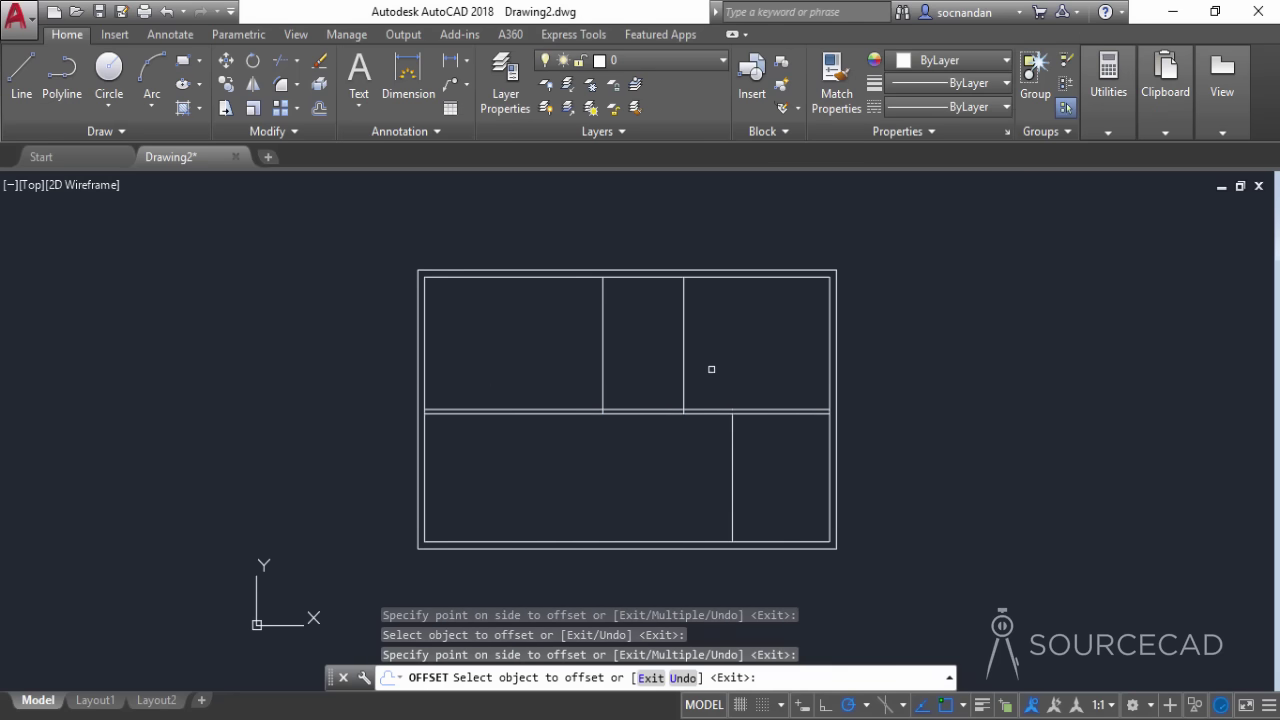
- Offset the two upper partitions and the lower partition by 6" to thicken them
click(685, 337)
click(725, 335)
click(601, 323)
click(544, 331)
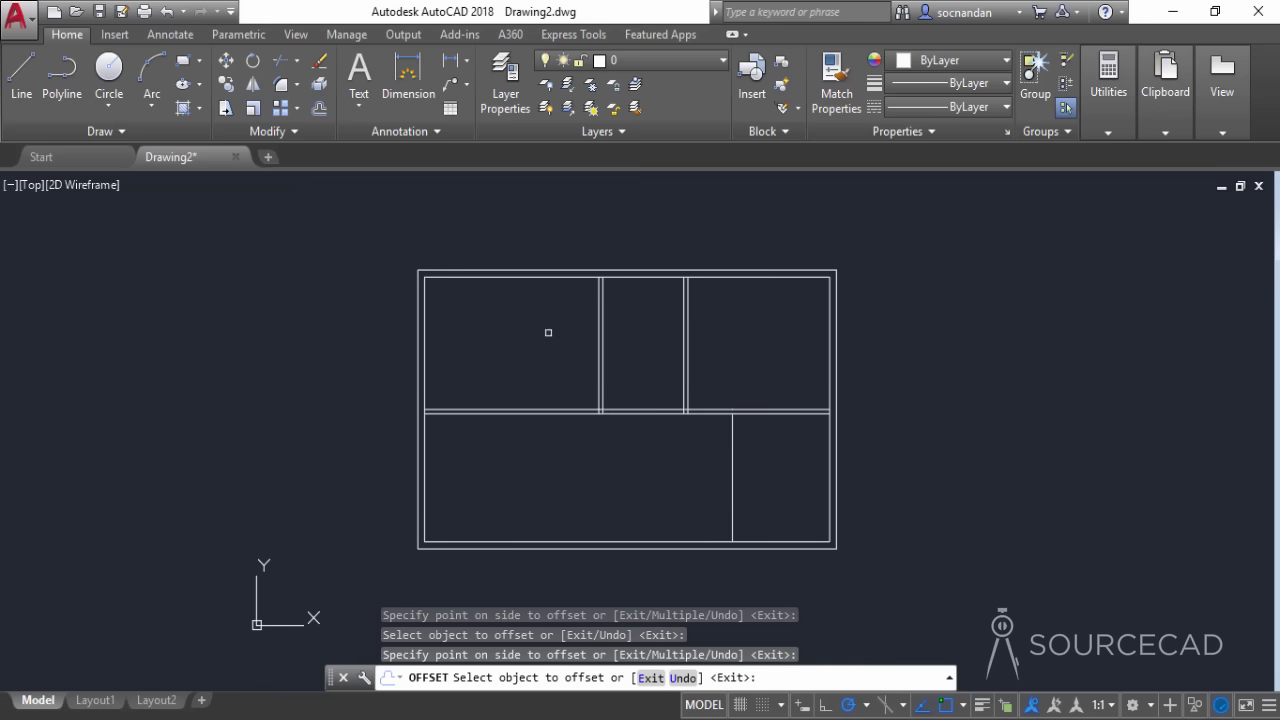
click(732, 454)
click(770, 457)
right_click(708, 339)
click(745, 350)
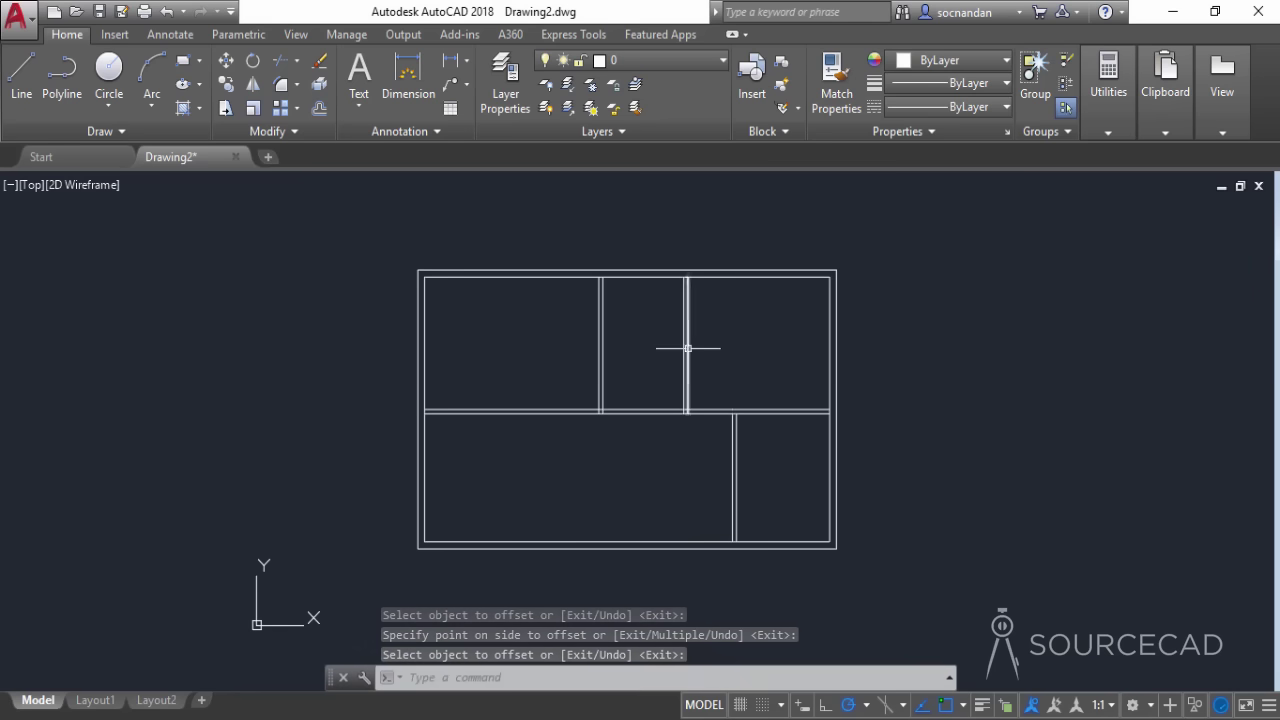
- Offset the middle room's bottom wall line 10' upward into the room
click(319, 108)
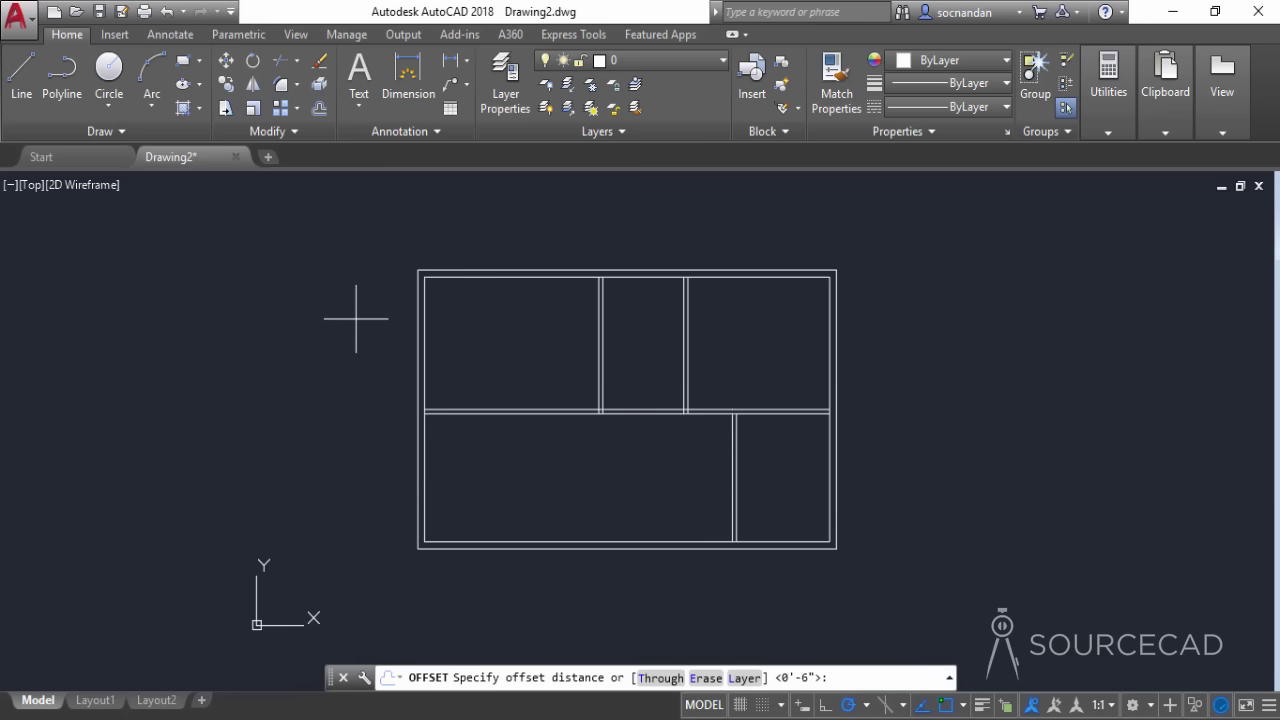
text(10)
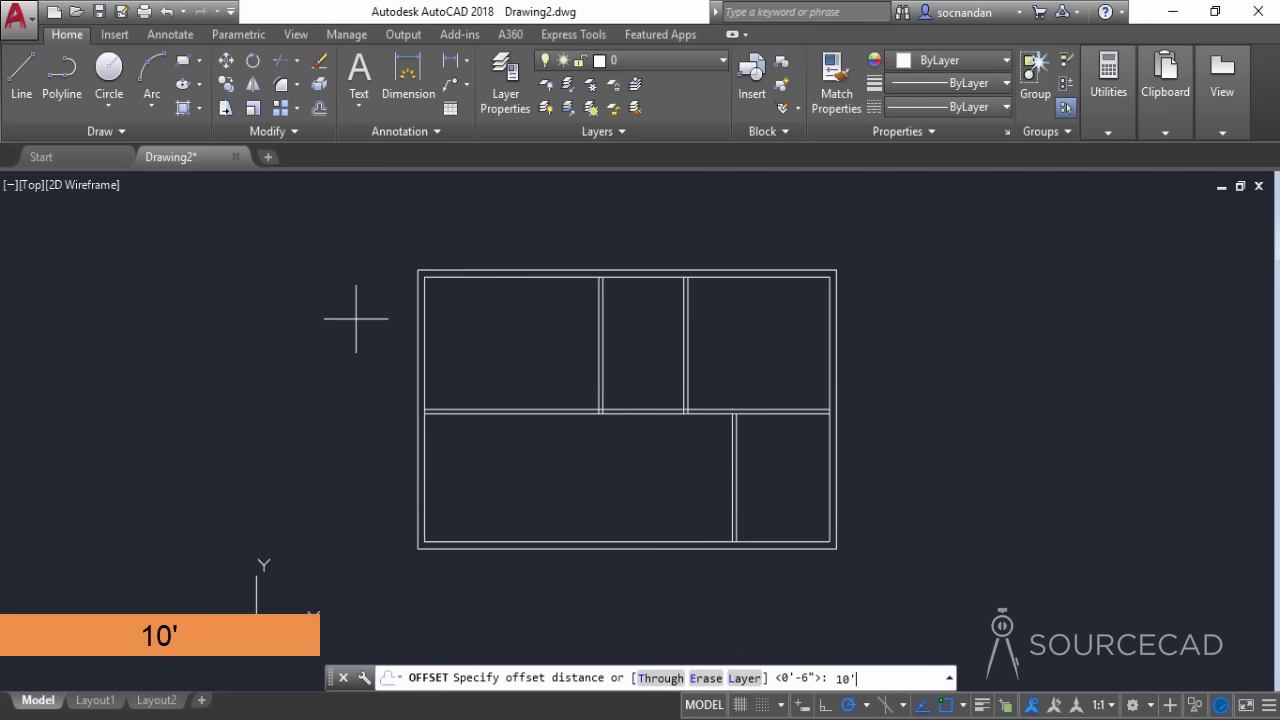
text(')
key(Return)
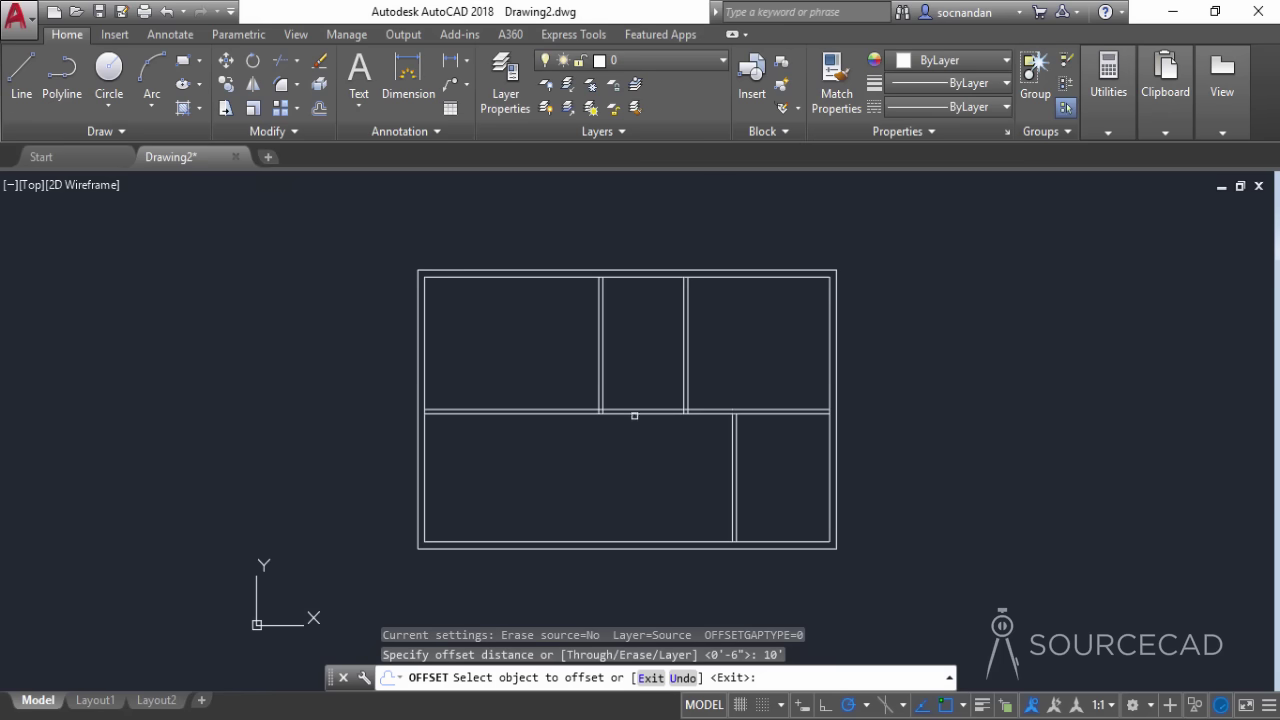
scroll(639, 414, up, 4)
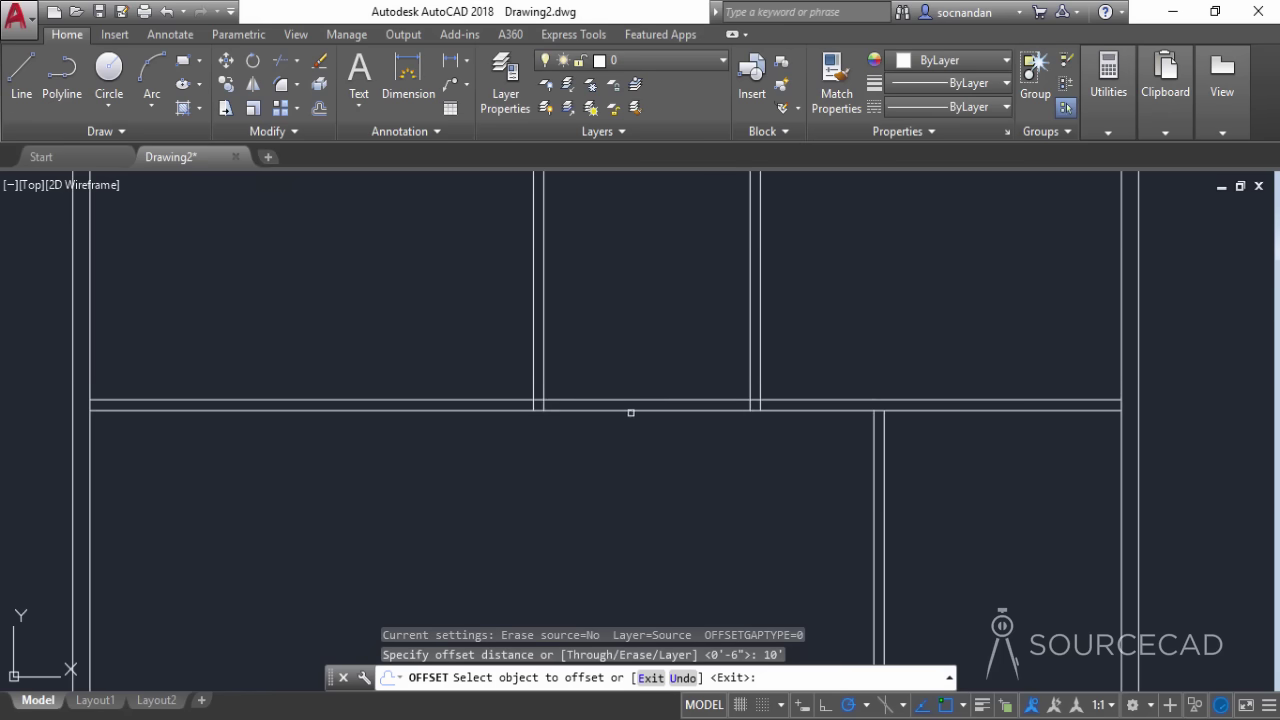
click(630, 408)
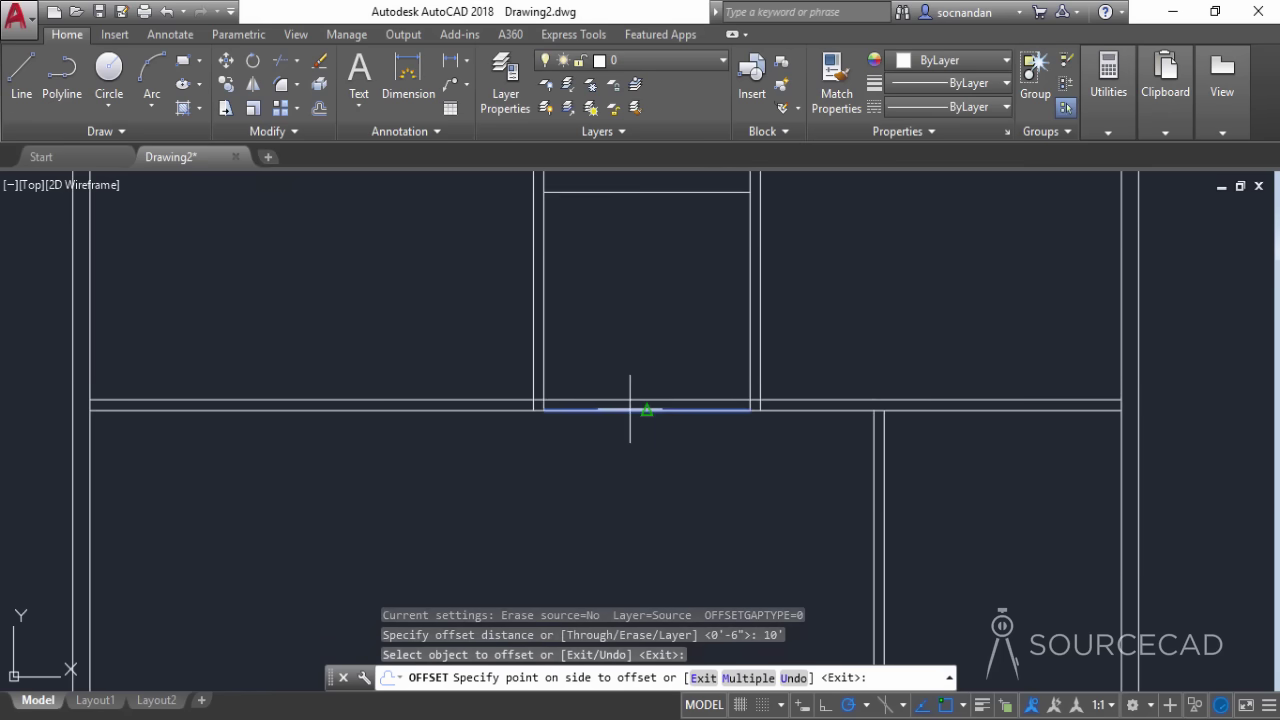
click(615, 233)
scroll(620, 243, down, 4)
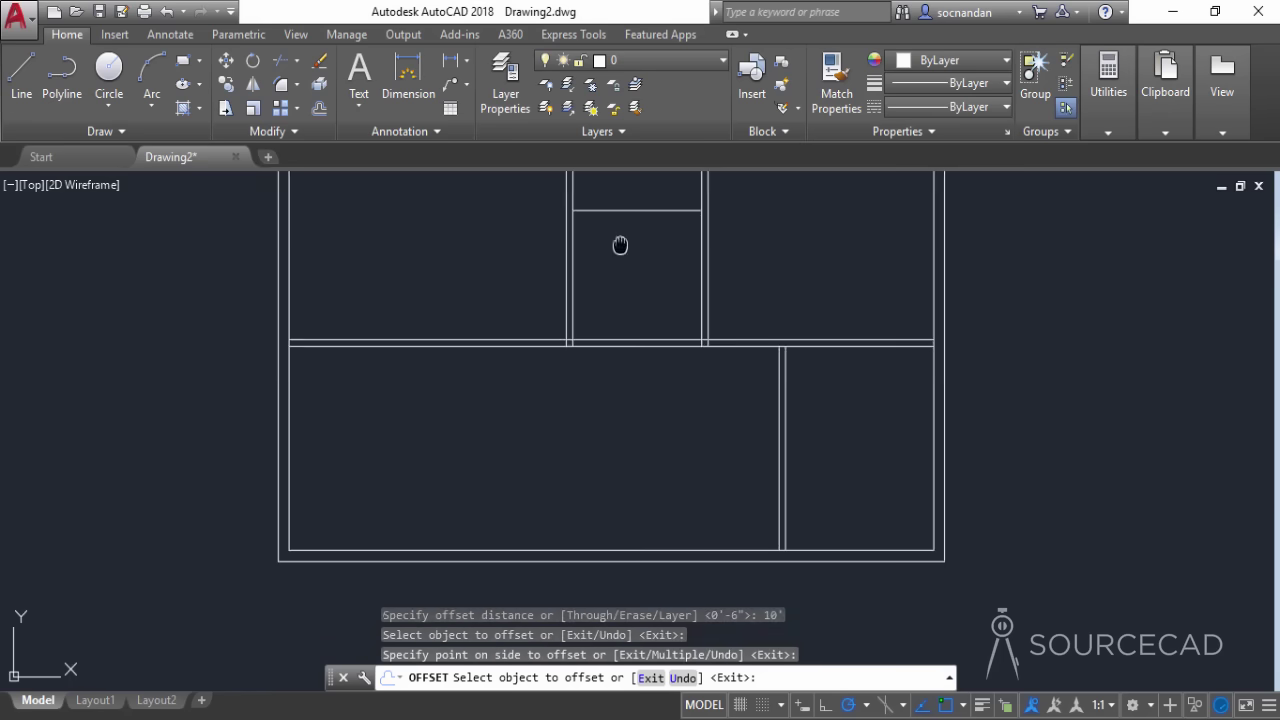
- Offset that new line 6" upward to make it a double wall
click(320, 109)
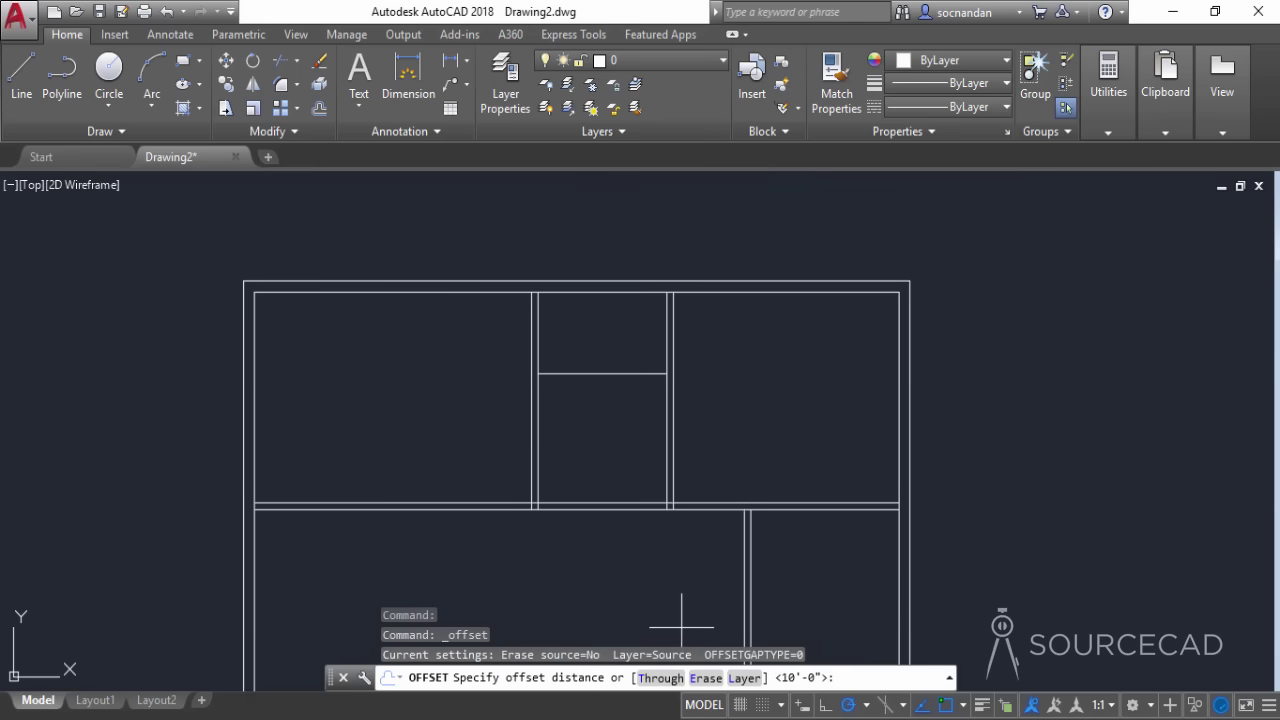
text(6")
key(Return)
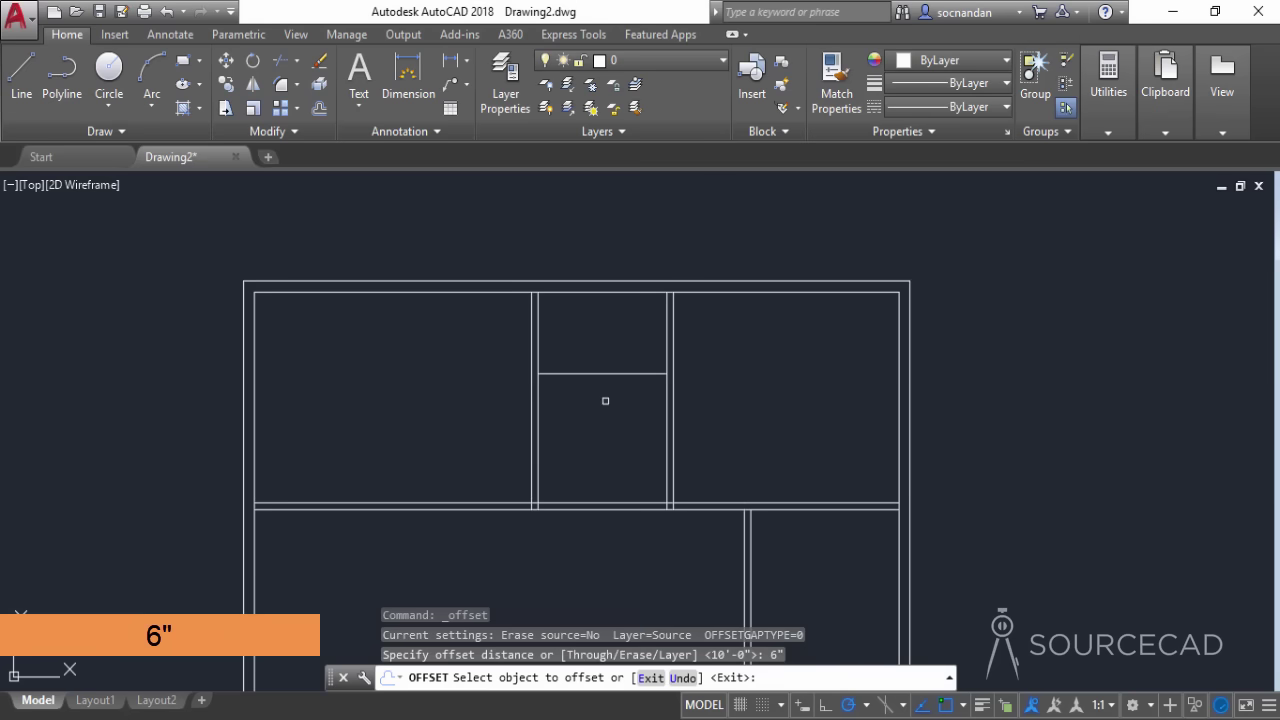
click(605, 373)
click(606, 343)
right_click(606, 346)
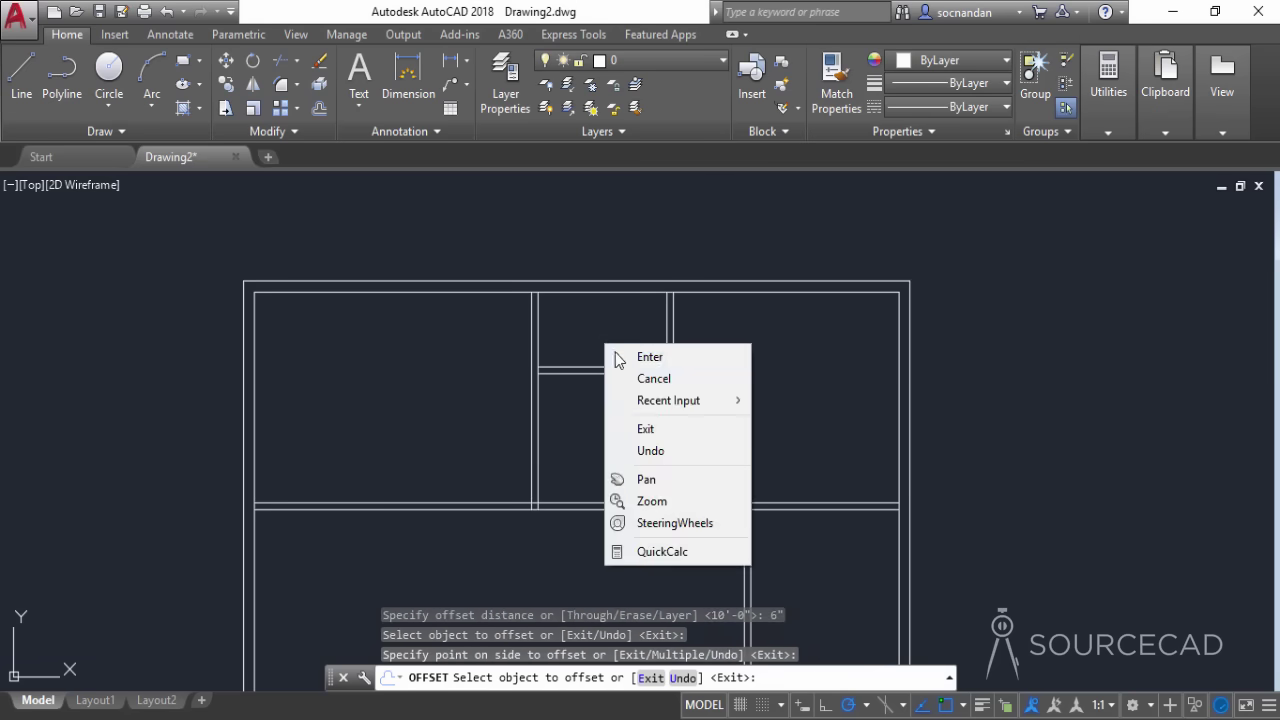
click(624, 359)
scroll(621, 360, down, 1)
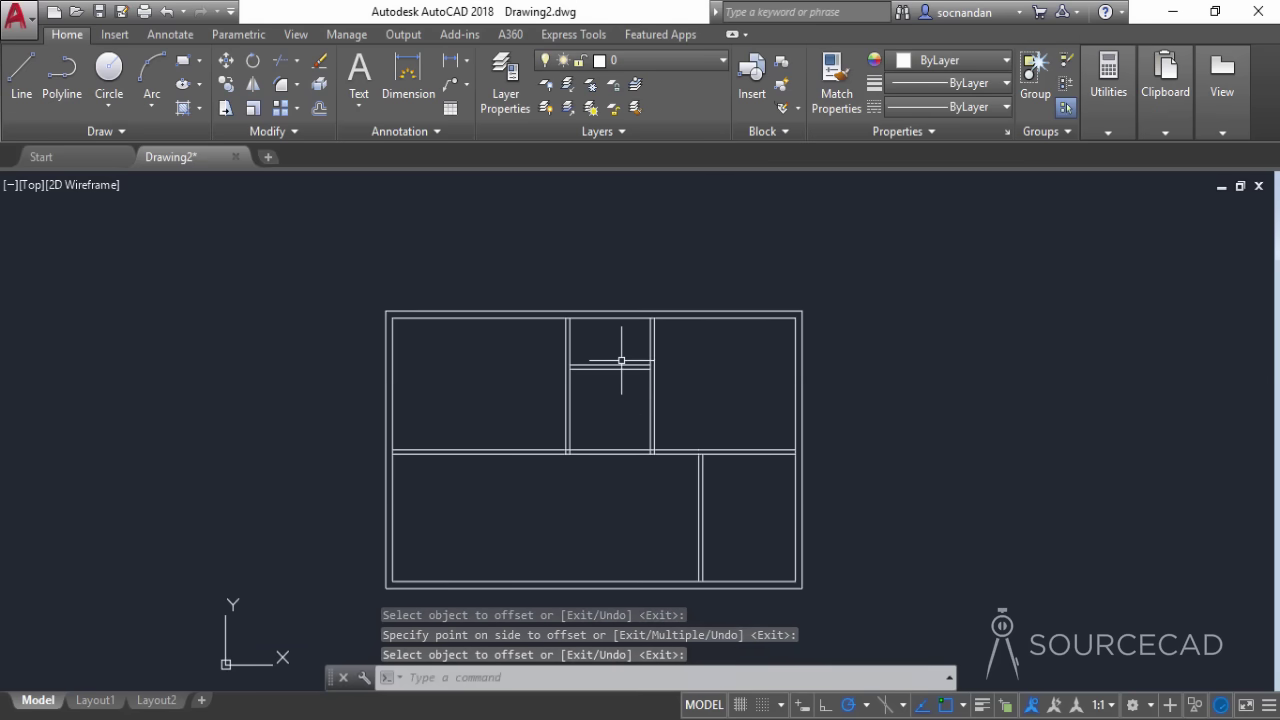
scroll(603, 391, down, 1)
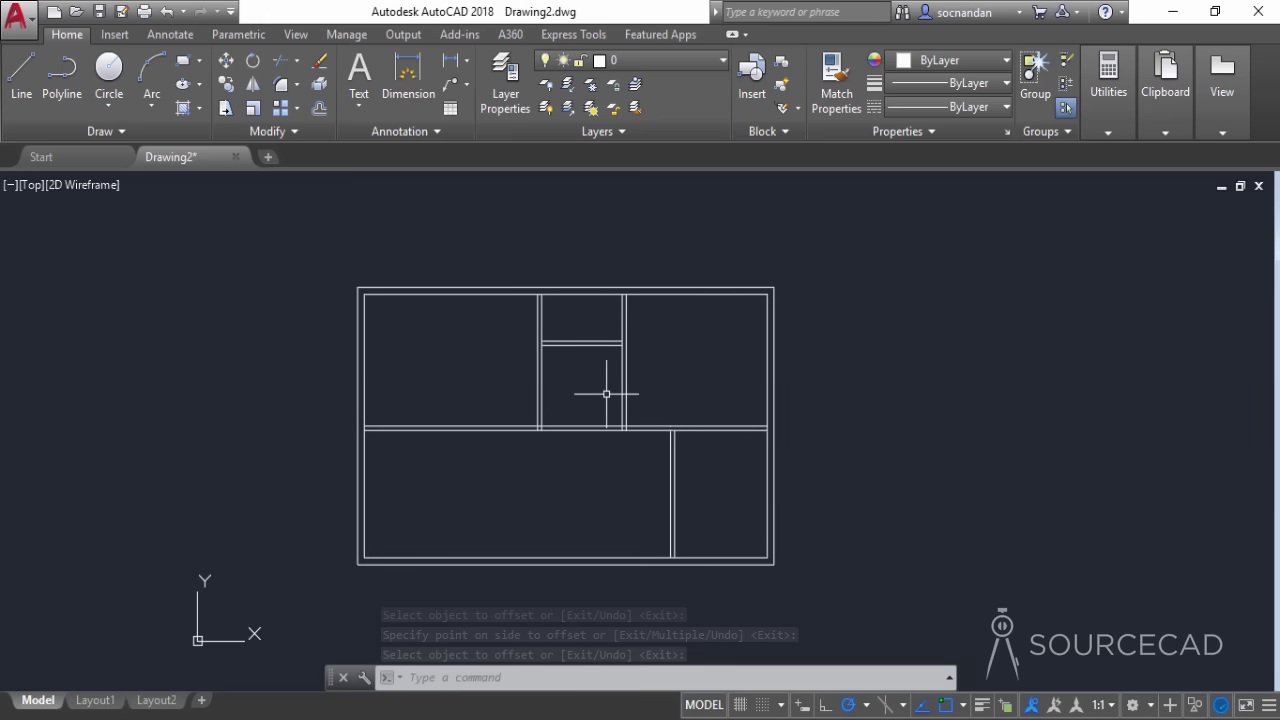
- Trim the overhanging line stubs at each wall junction, using all objects as cutting edges
click(272, 61)
key(Return)
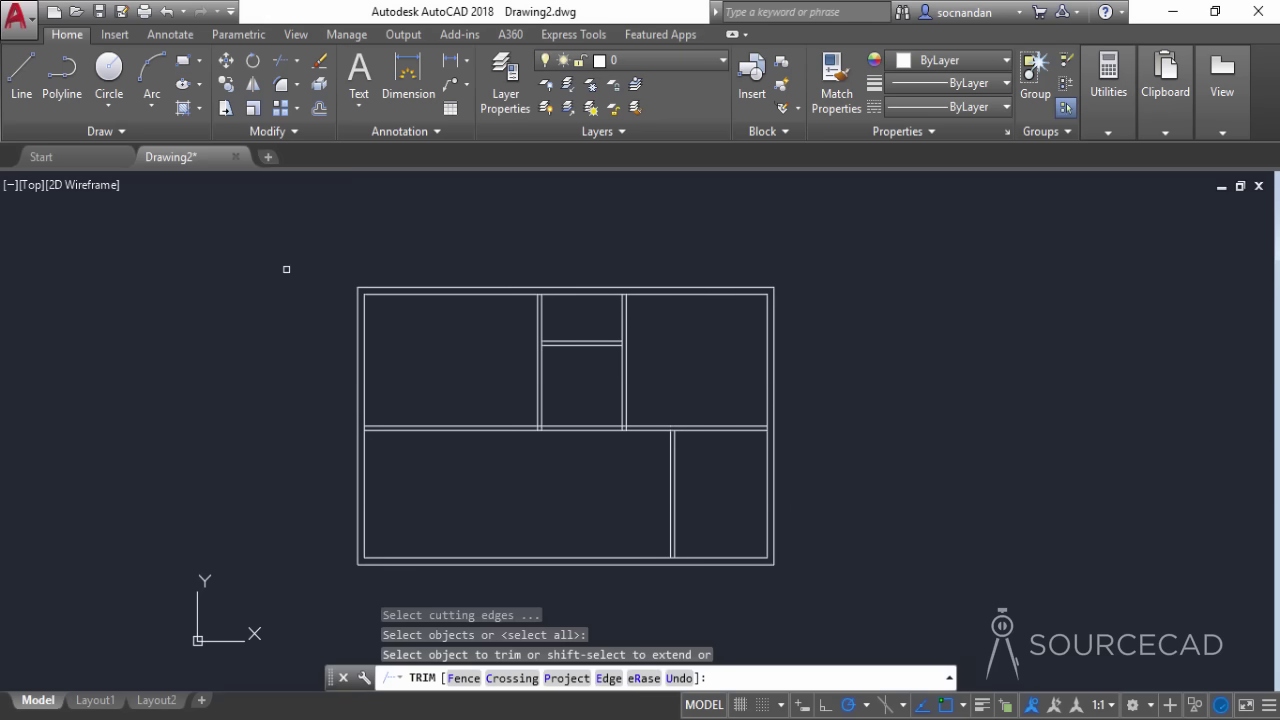
scroll(530, 295, up, 4)
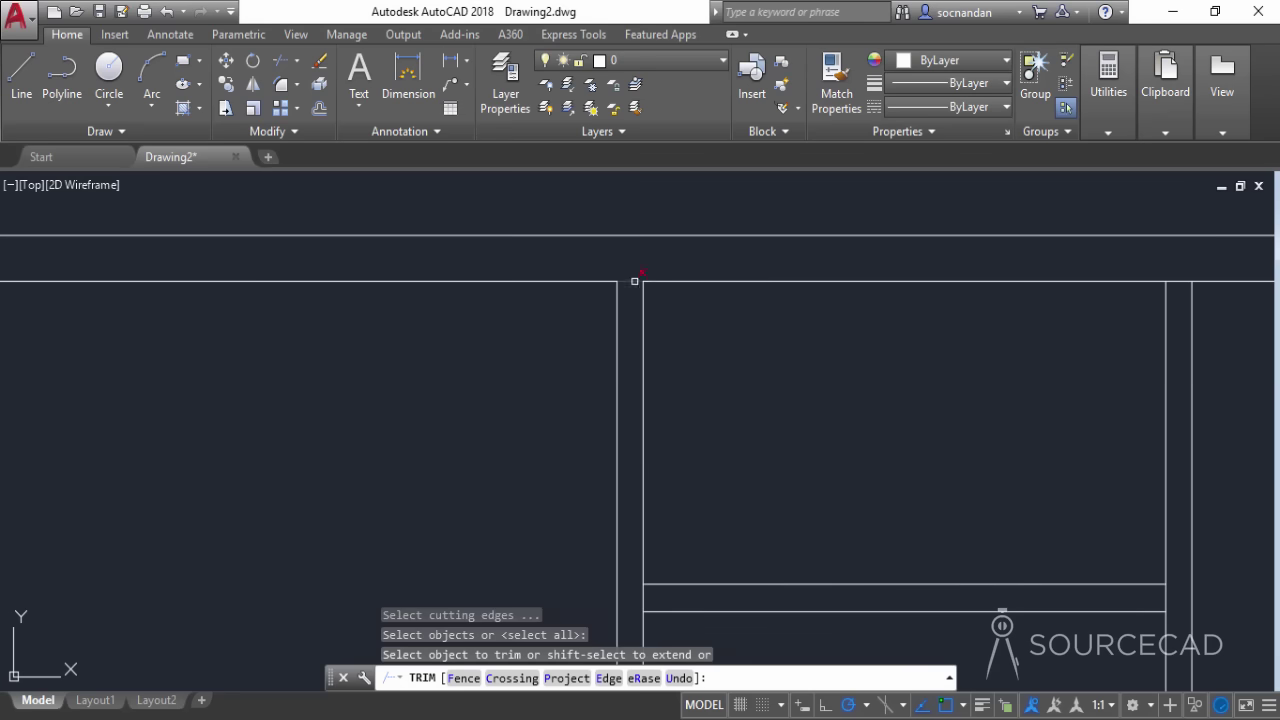
click(634, 281)
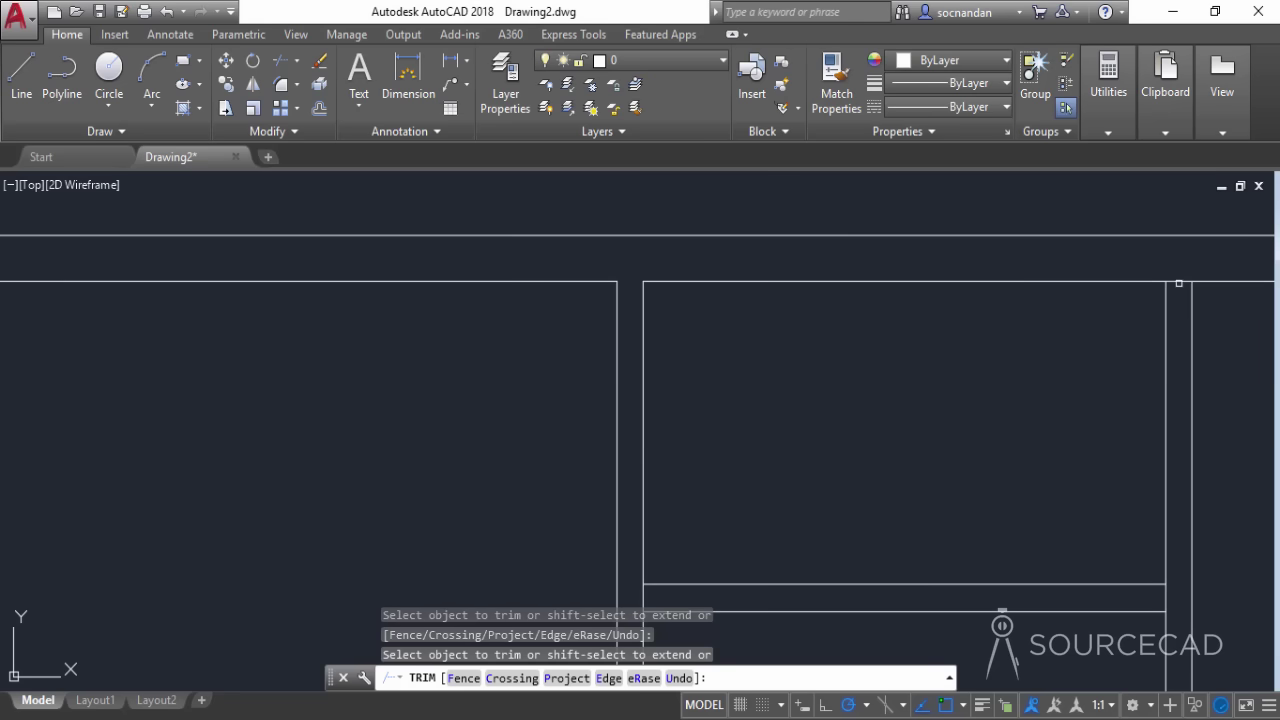
click(1165, 597)
scroll(808, 539, down, 2)
click(886, 577)
scroll(700, 337, up, 2)
scroll(577, 499, up, 3)
click(567, 499)
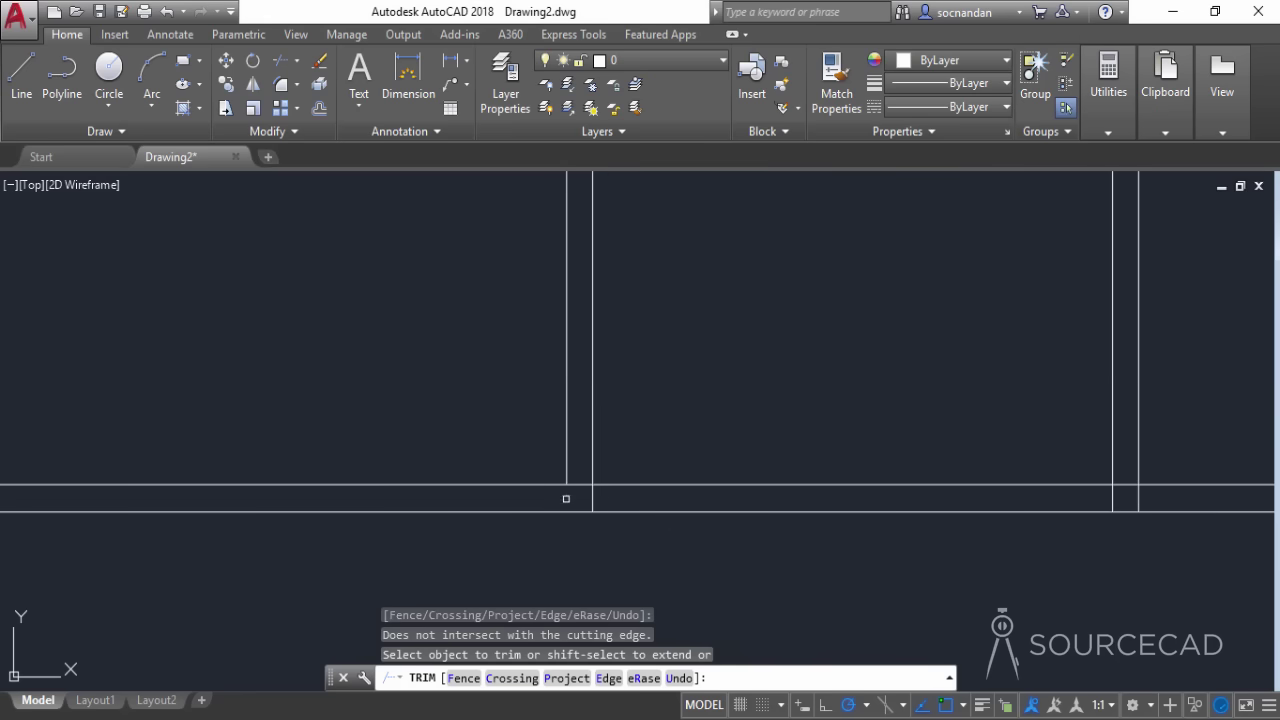
click(580, 484)
click(1080, 512)
click(1120, 495)
click(1130, 485)
scroll(1130, 485, down, 2)
click(1133, 476)
scroll(563, 502, up, 2)
click(563, 502)
scroll(512, 474, down, 2)
click(512, 474)
scroll(940, 490, up, 2)
scroll(935, 476, up, 2)
scroll(1029, 537, down, 5)
scroll(1029, 537, up, 6)
scroll(540, 526, down, 4)
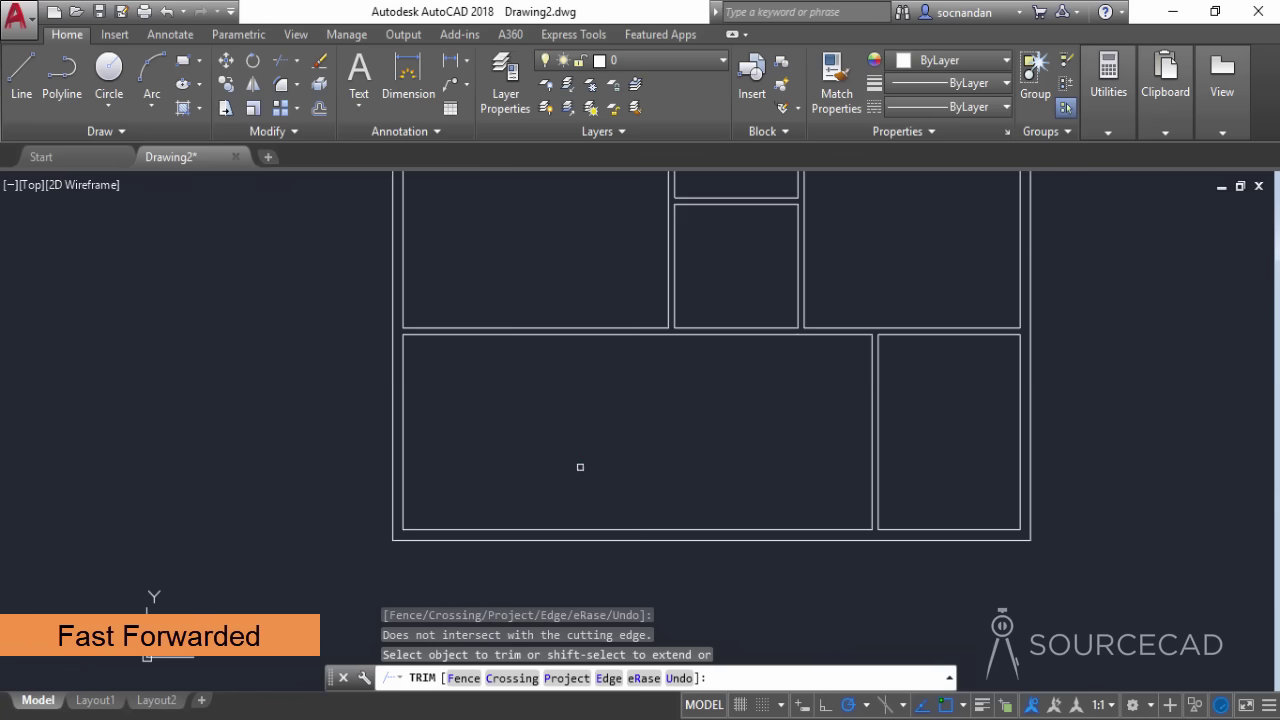
right_click(575, 527)
click(620, 255)
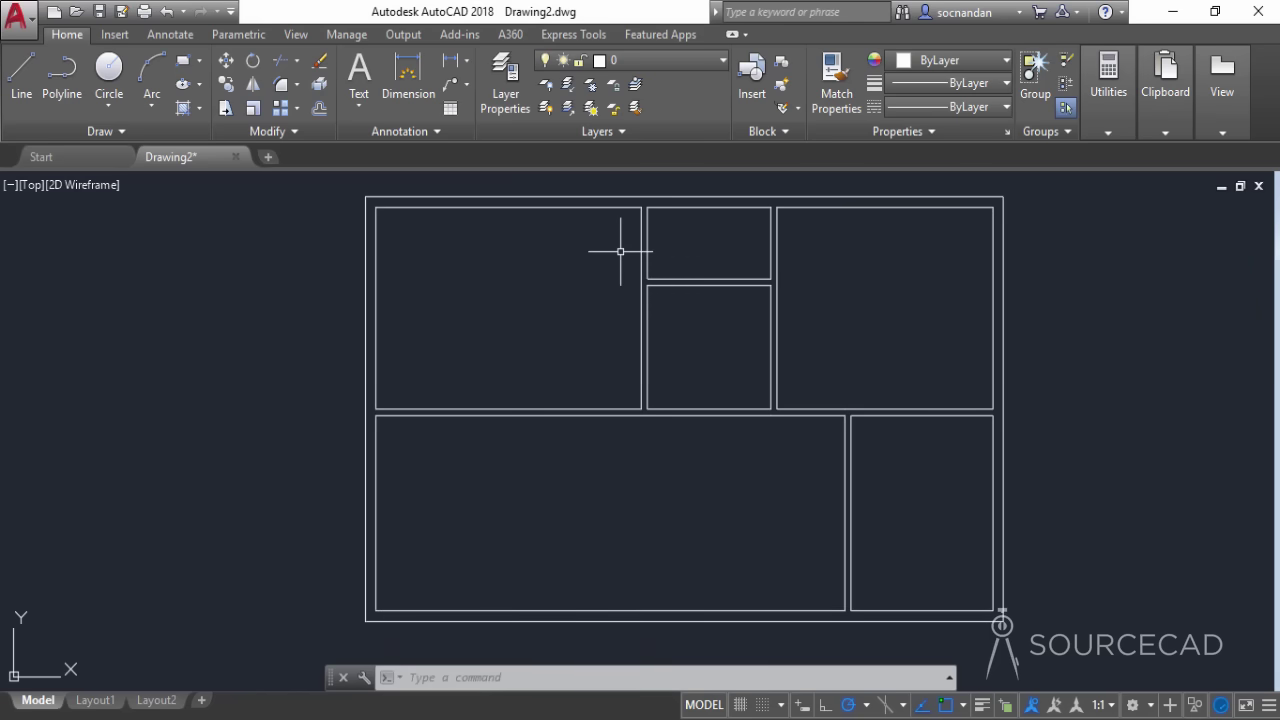
- Open the Layer Properties Manager and create the Door, Window and Blocks layers
scroll(620, 252, down, 2)
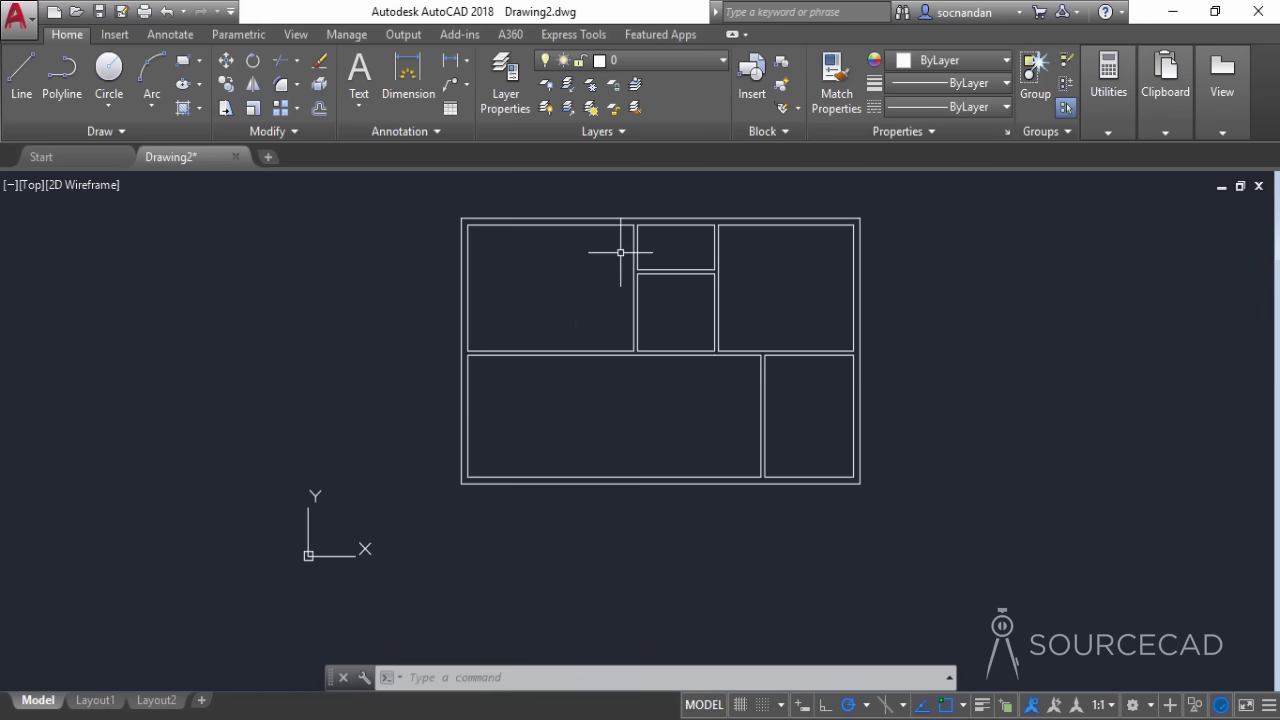
mouse_move(589, 280)
middle_down()
mouse_move(601, 297)
mouse_move(760, 318)
mouse_move(791, 357)
middle_up()
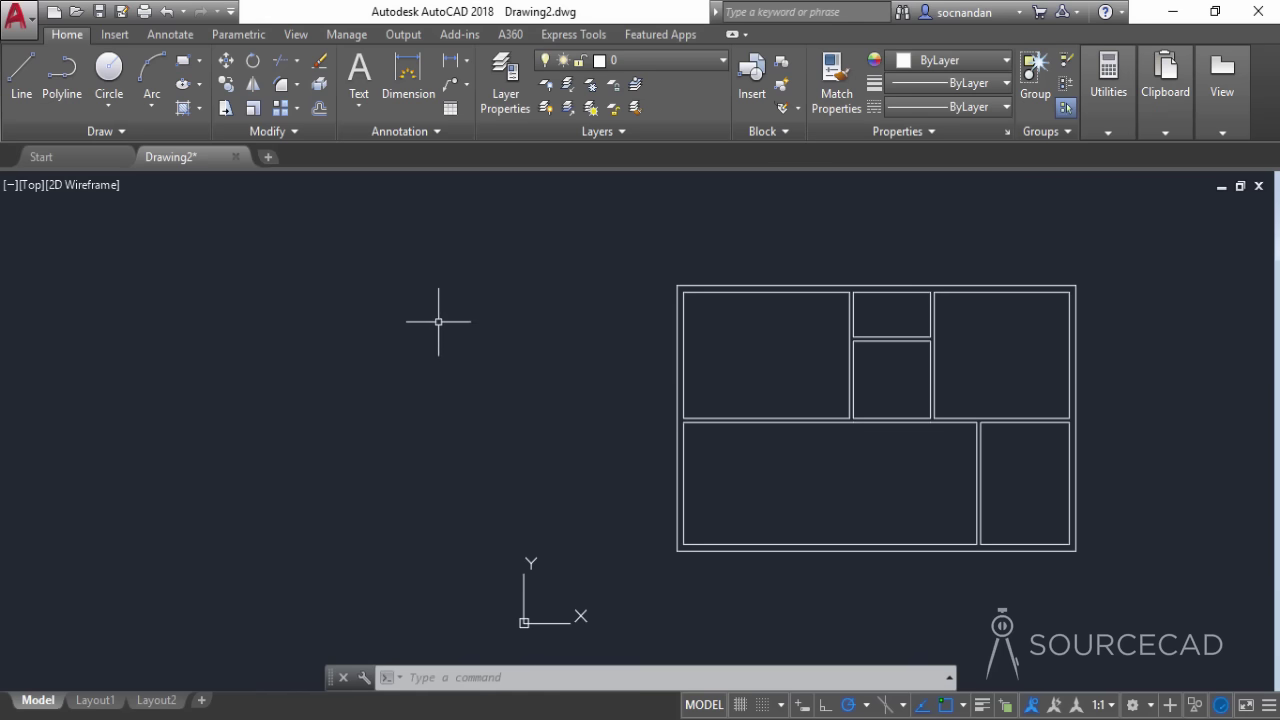
click(499, 73)
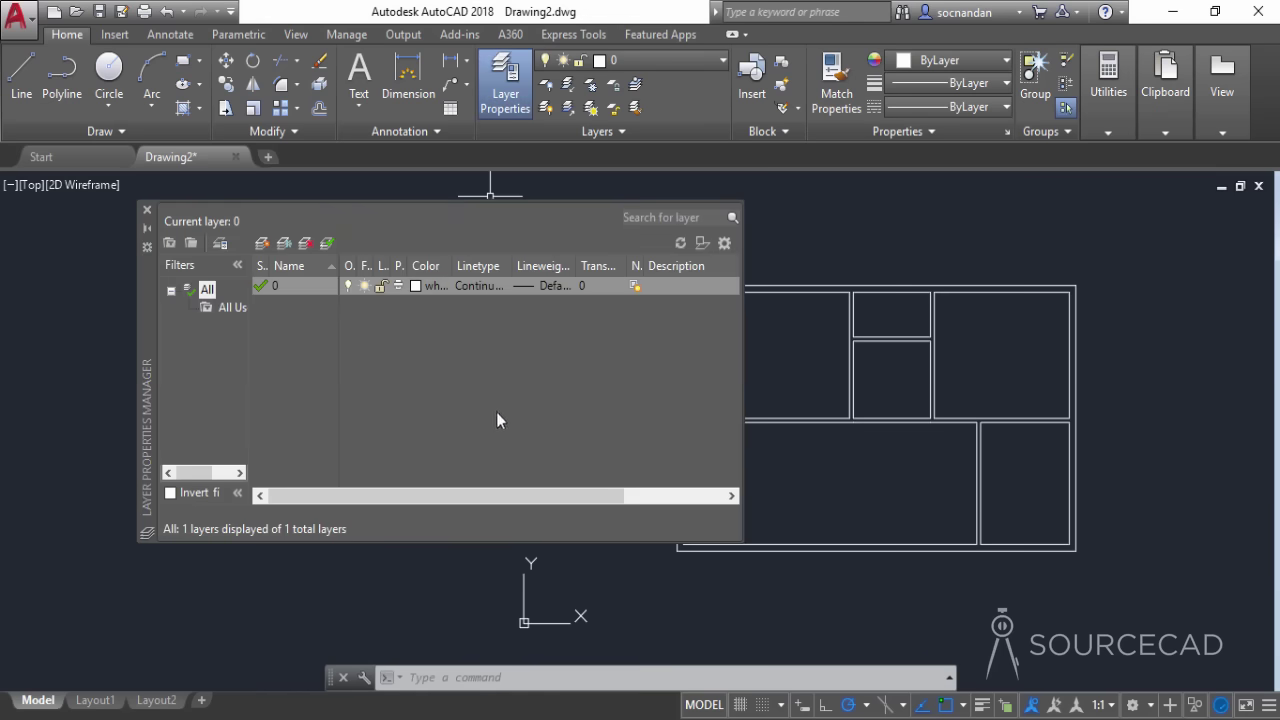
mouse_move(880, 376)
middle_down()
mouse_move(982, 347)
mouse_move(974, 354)
middle_up()
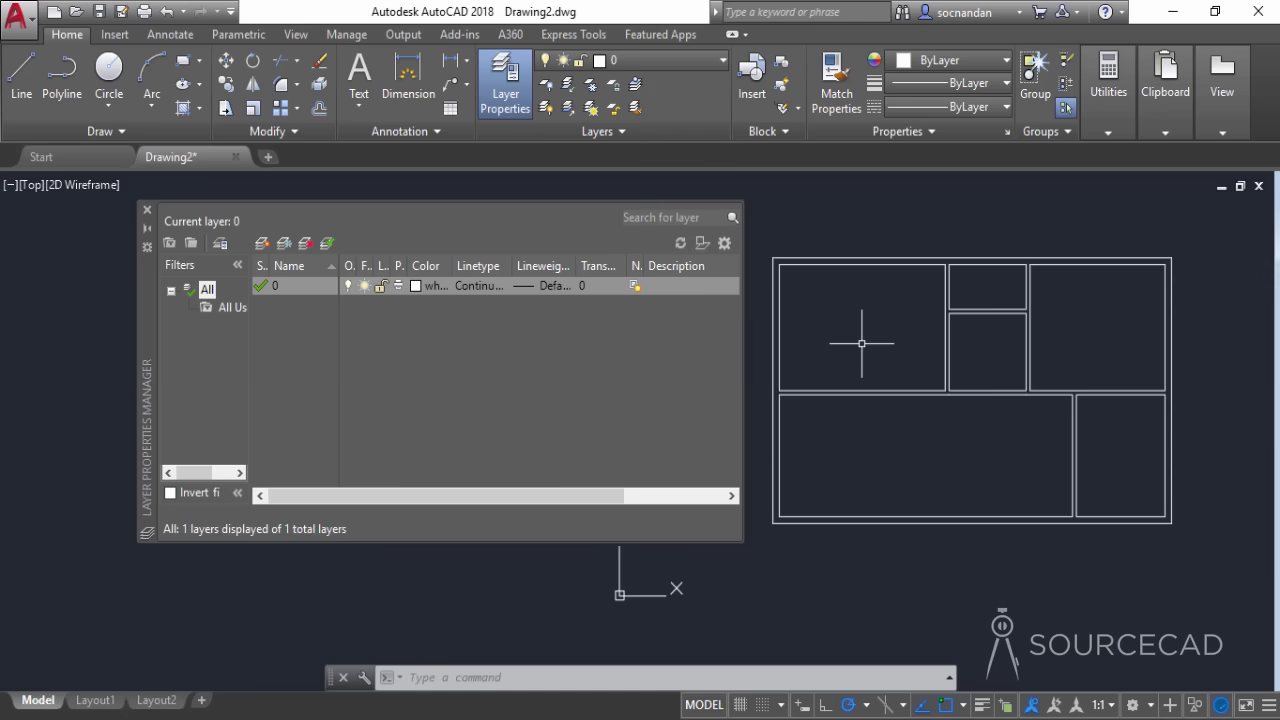
click(261, 245)
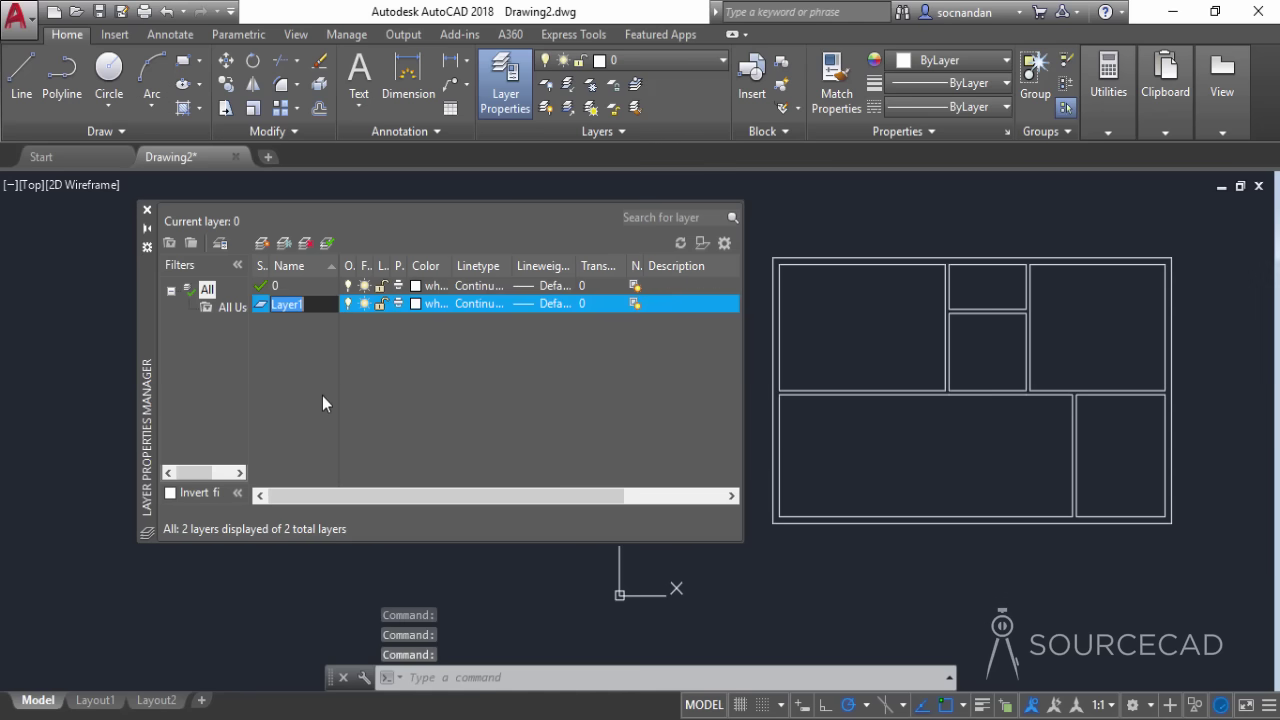
text(Door)
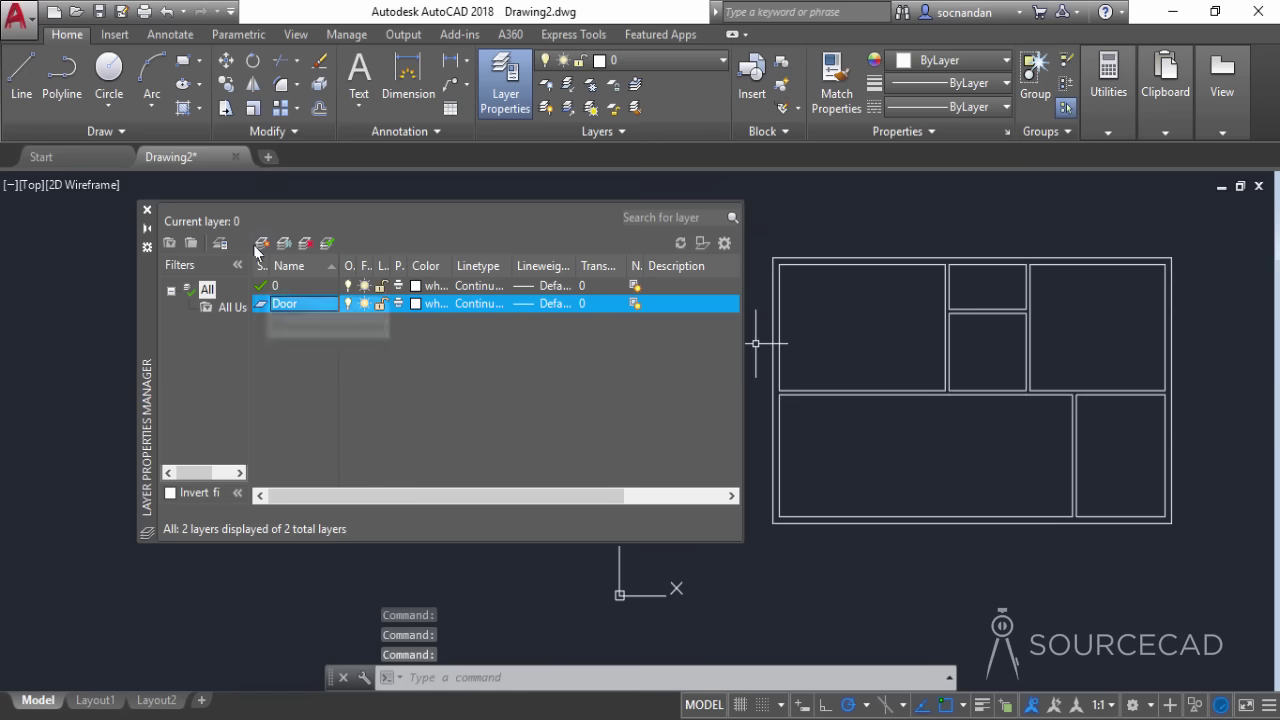
click(262, 243)
text(Window)
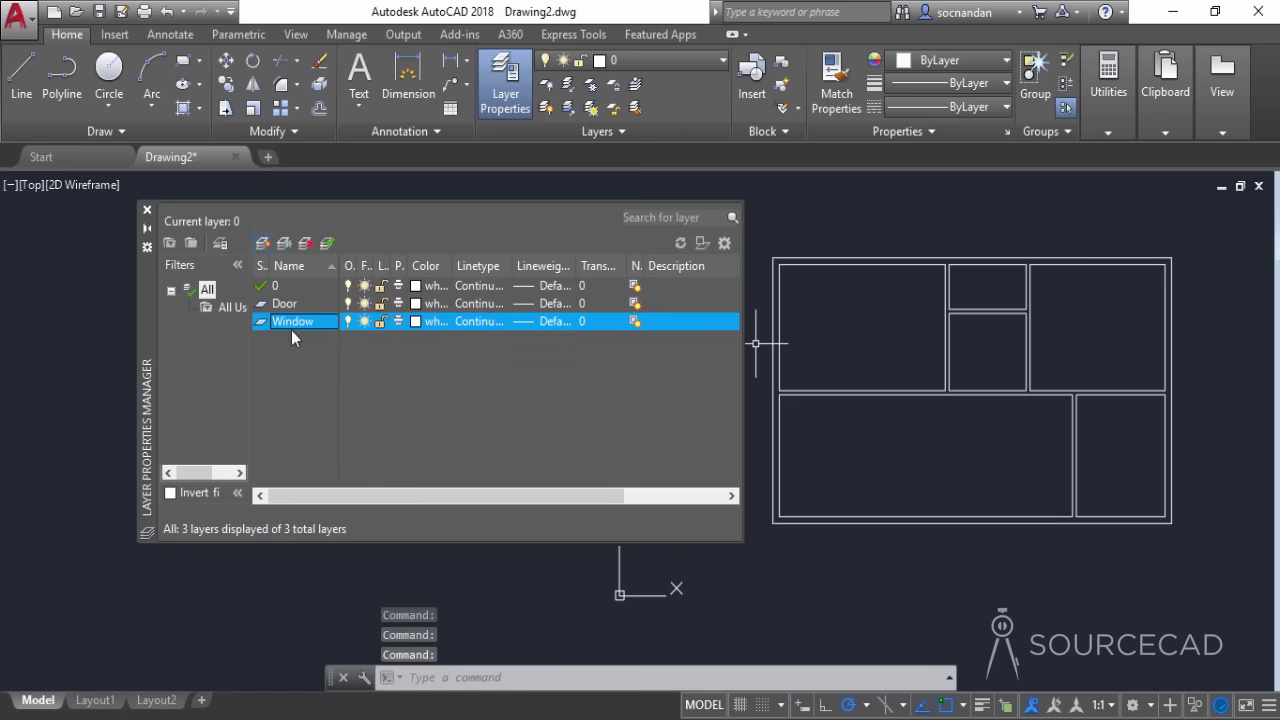
click(262, 243)
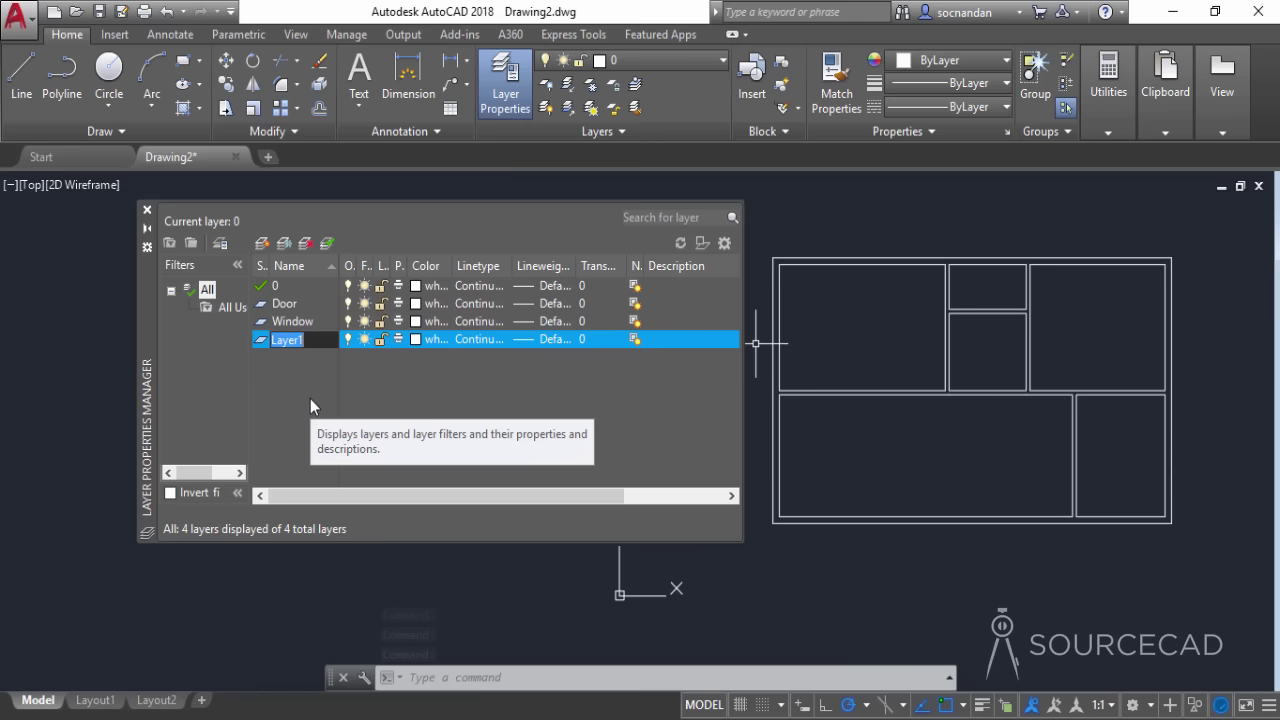
text(Blocks)
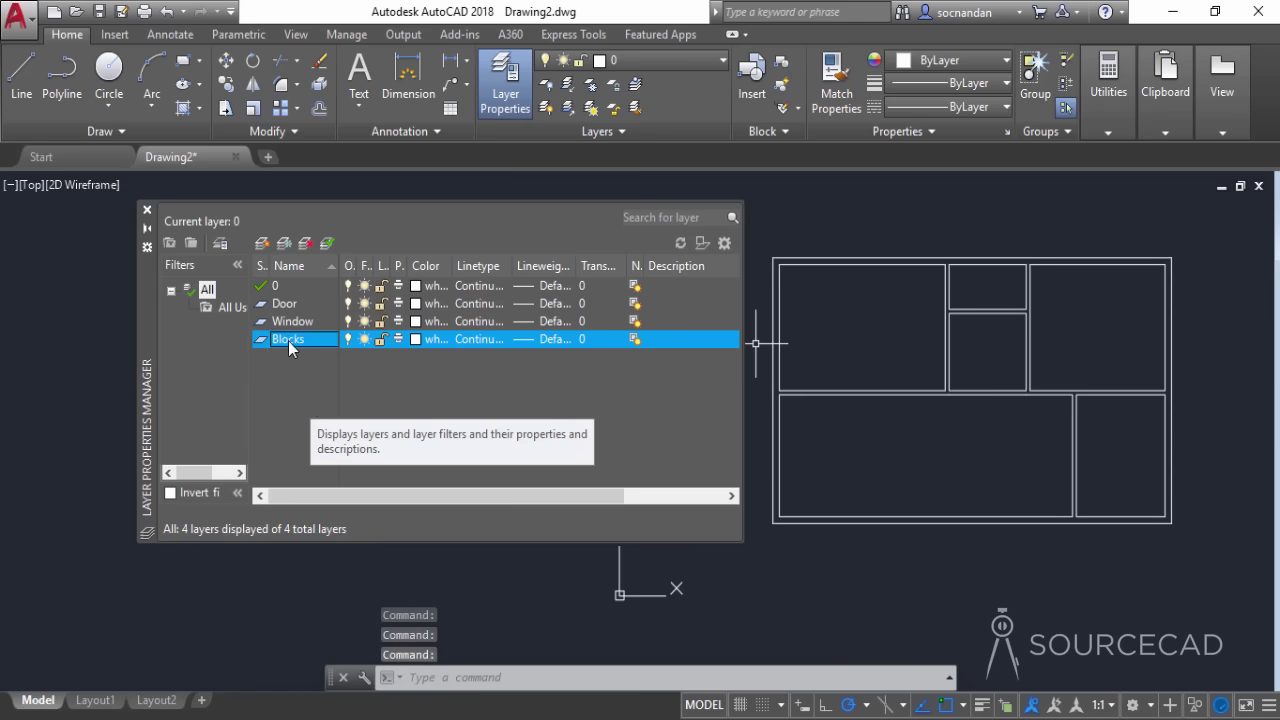
- Add the Hatches, Text and Dim layers
click(262, 243)
text(Hatches)
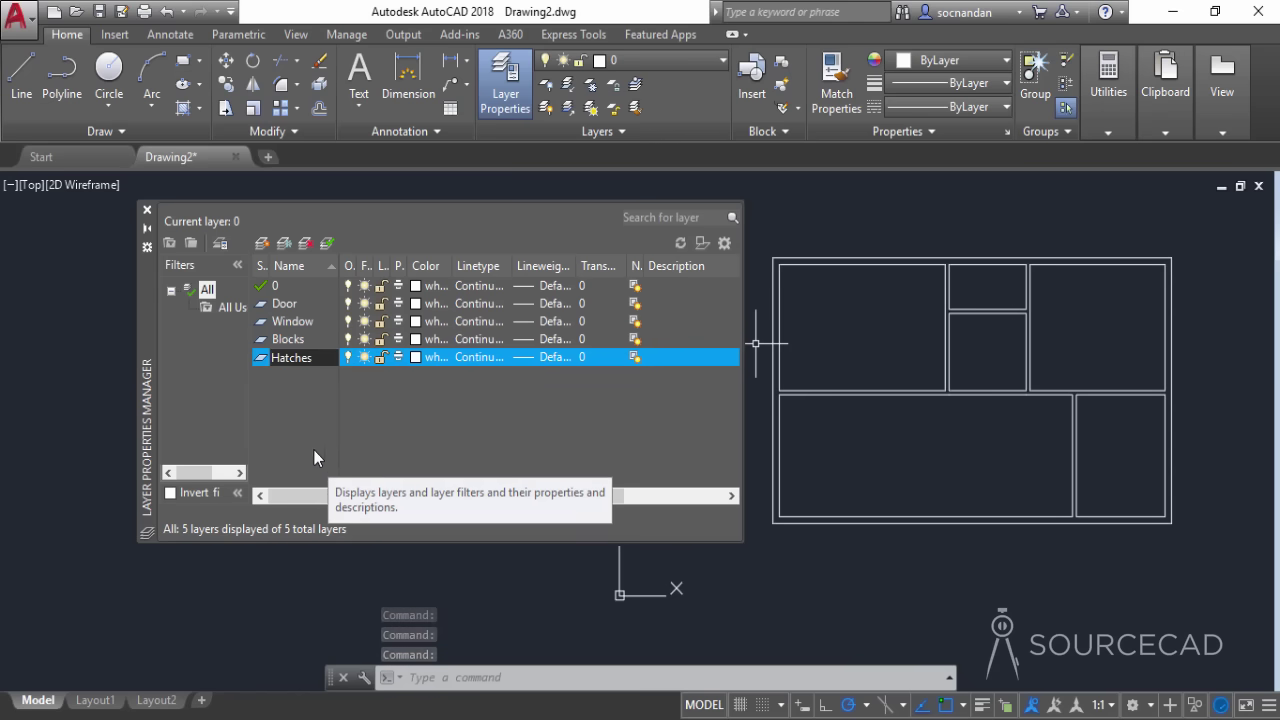
key(Return)
key(alt+n)
text(Text)
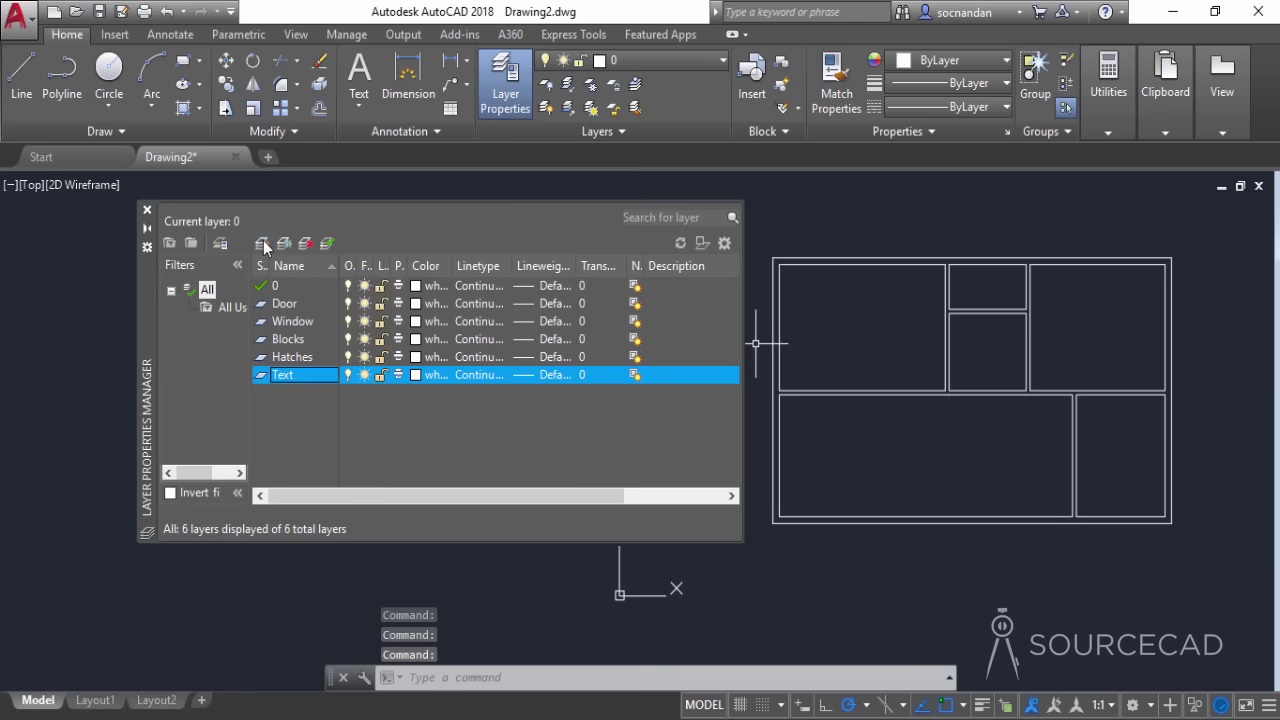
click(265, 248)
text(Dim)
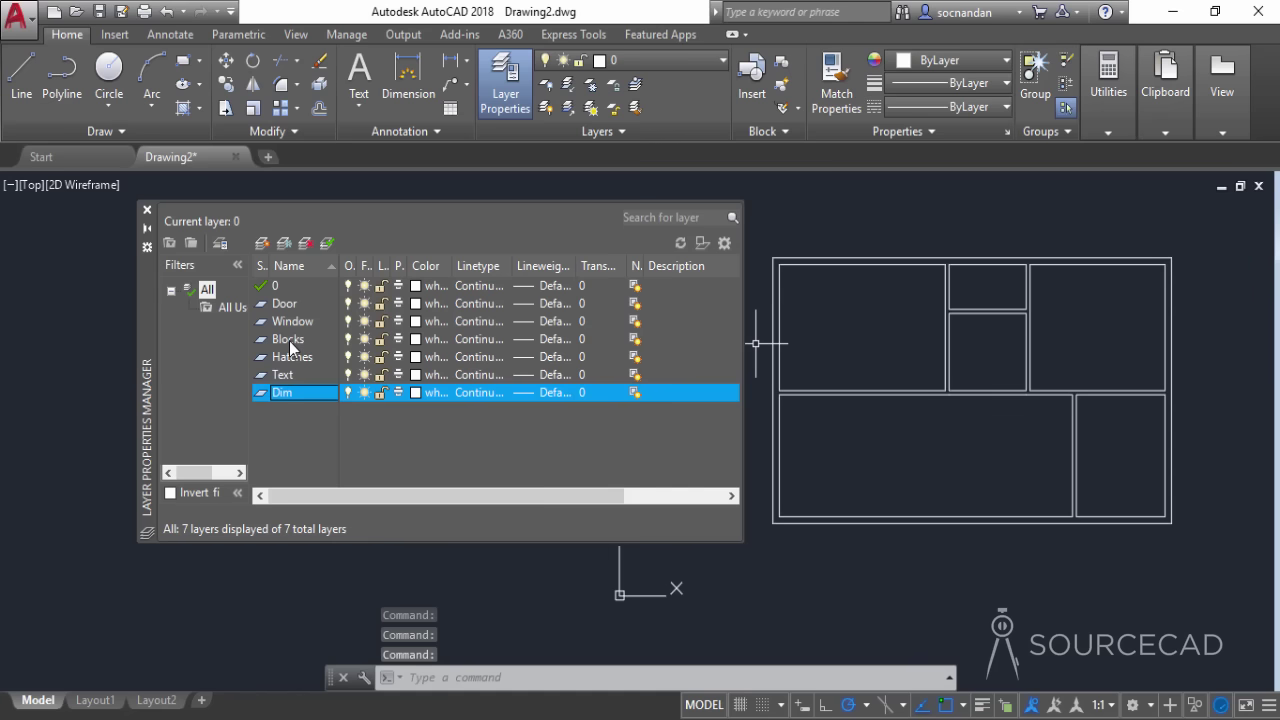
- Colour the Door layer magenta, the Window layer blue and the Blocks layer cyan
click(416, 304)
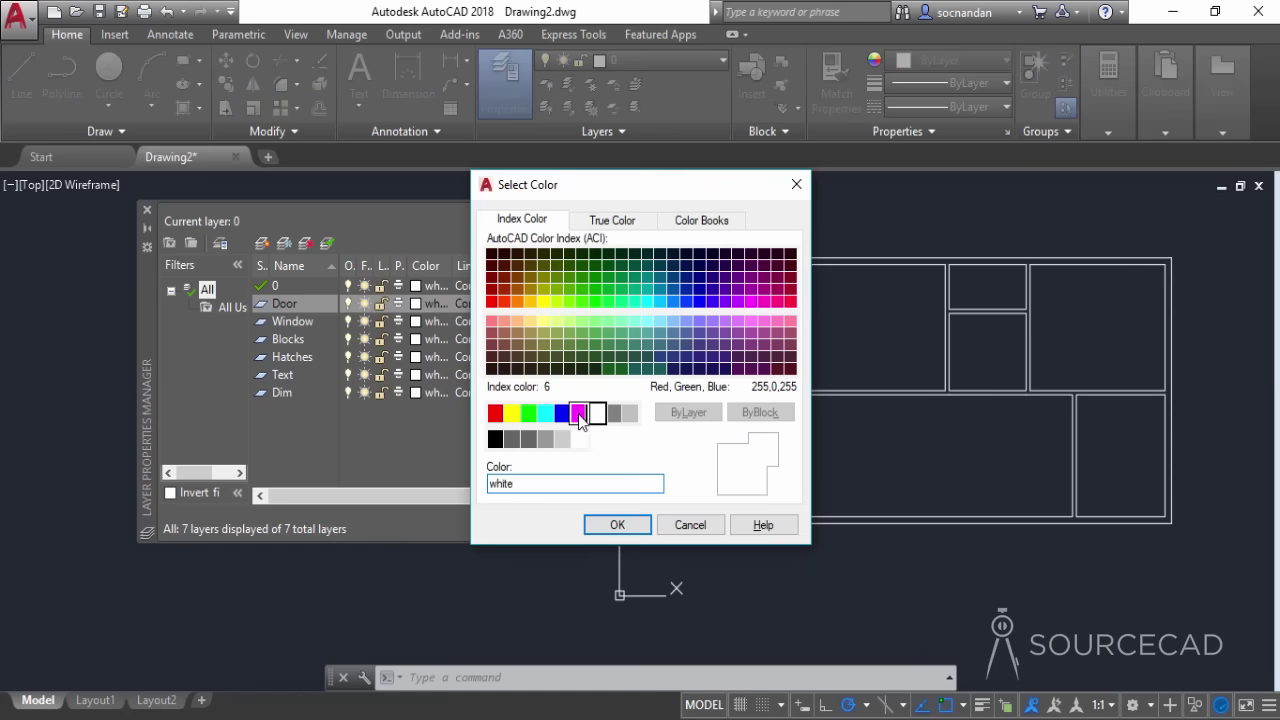
click(579, 414)
click(617, 524)
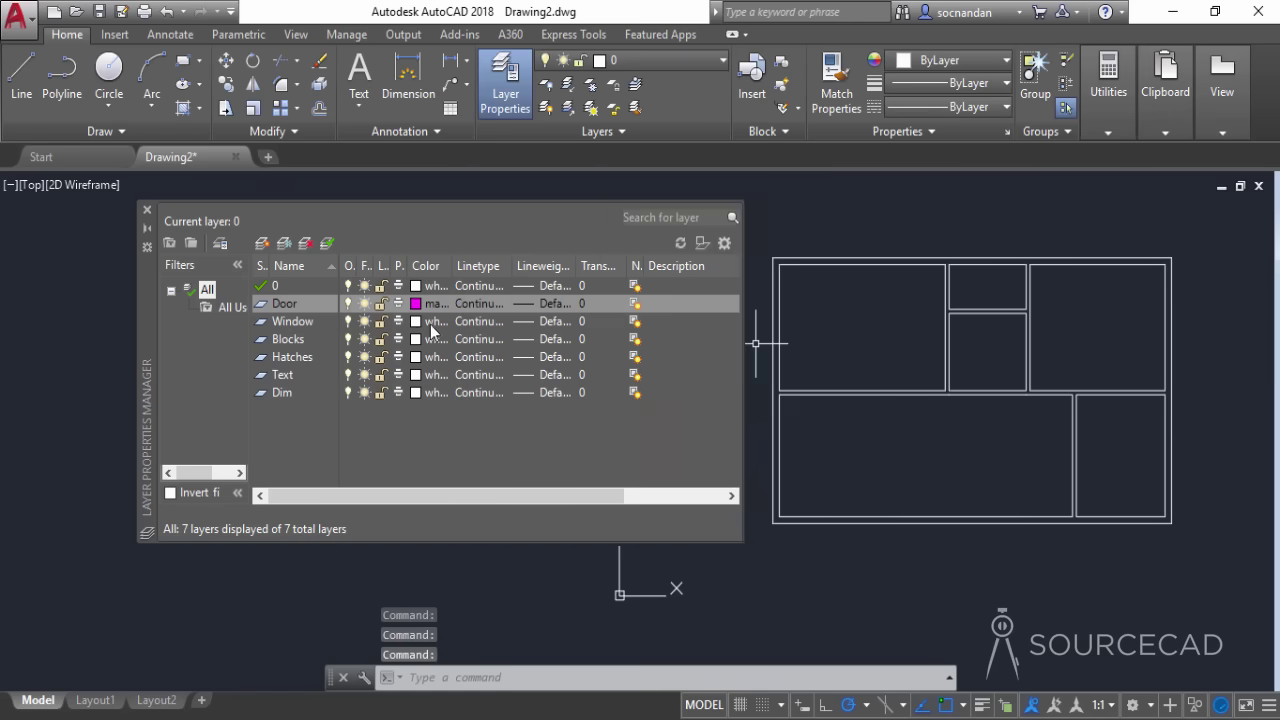
click(416, 323)
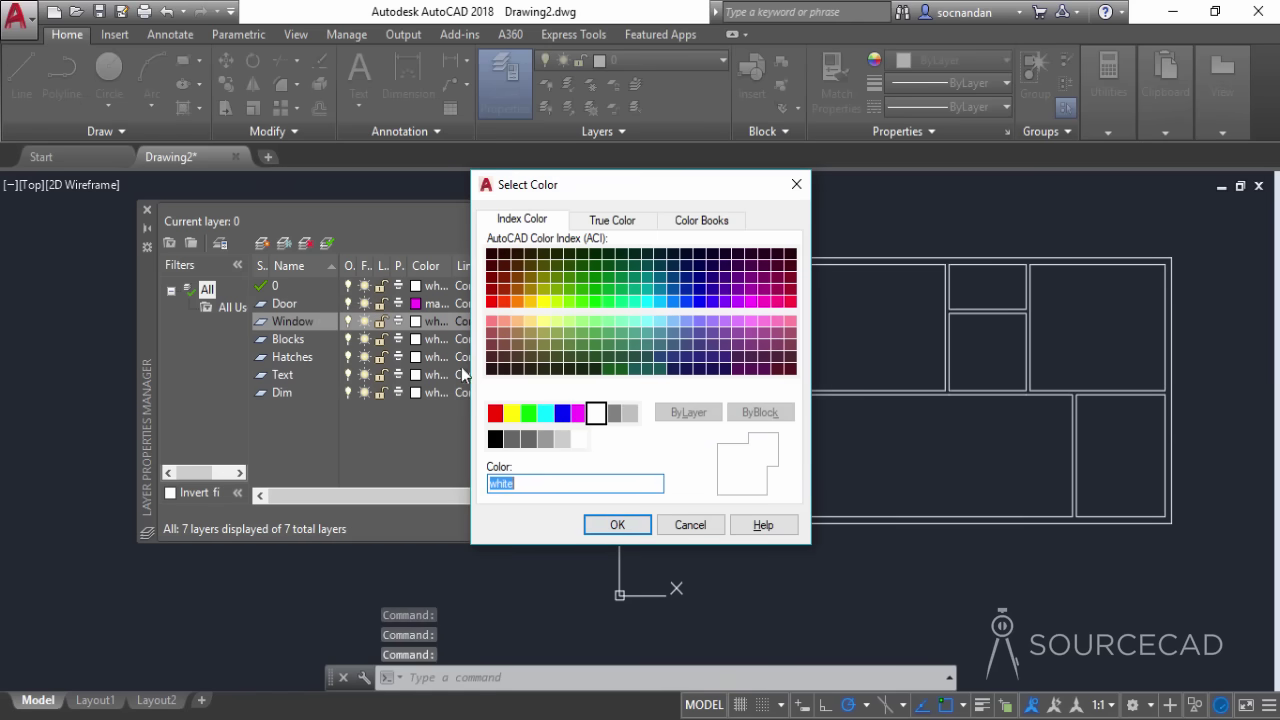
click(563, 418)
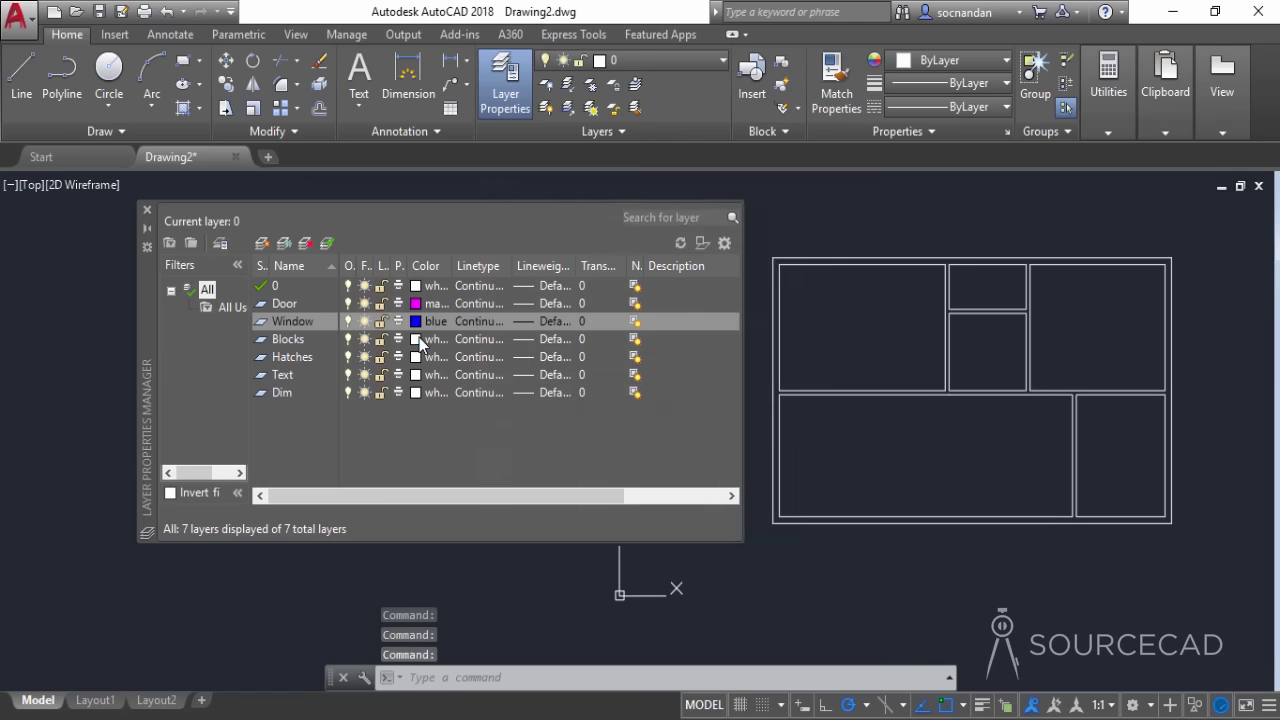
click(430, 339)
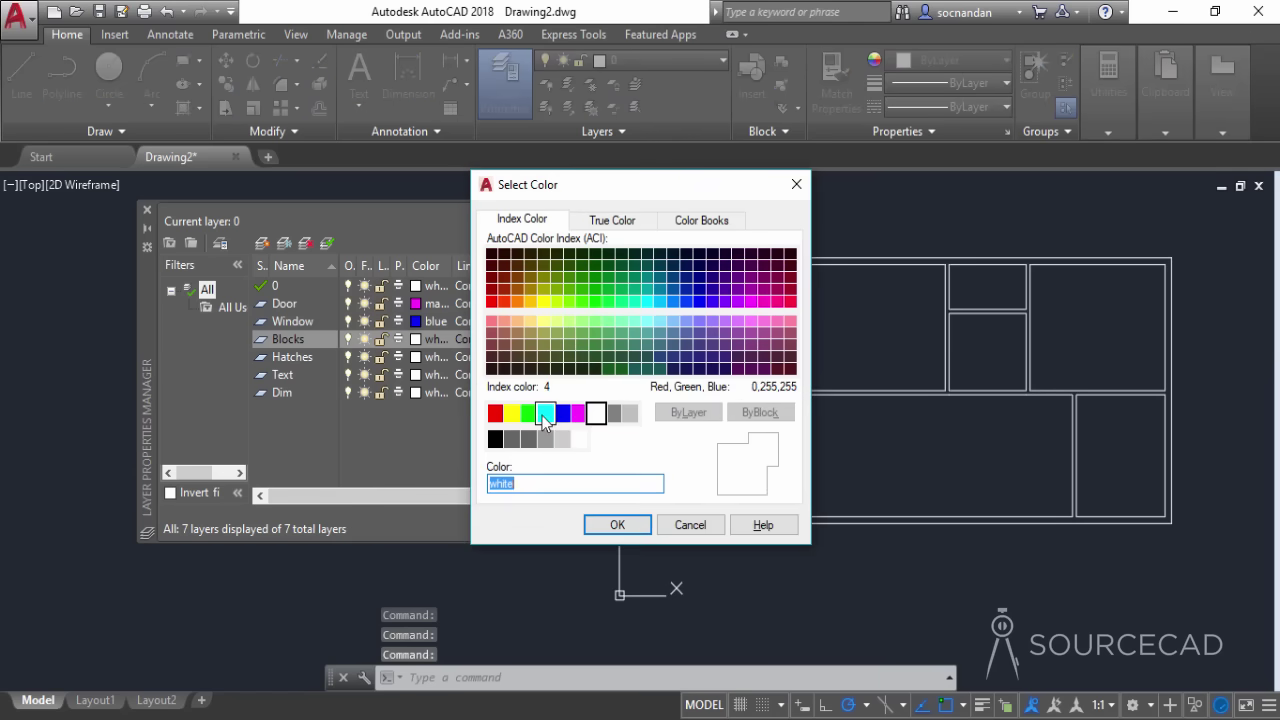
click(546, 413)
click(617, 525)
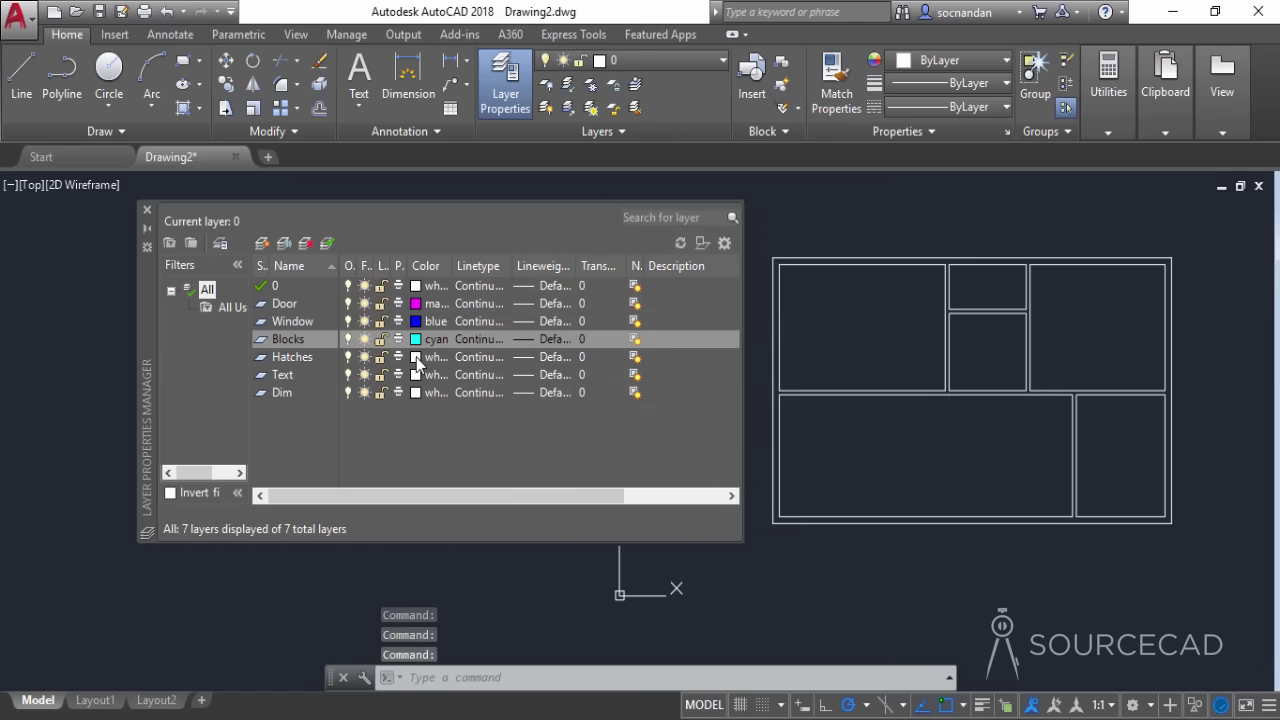
- Colour Hatches green, Text yellow and Dim index 11, then close the layer manager
click(416, 357)
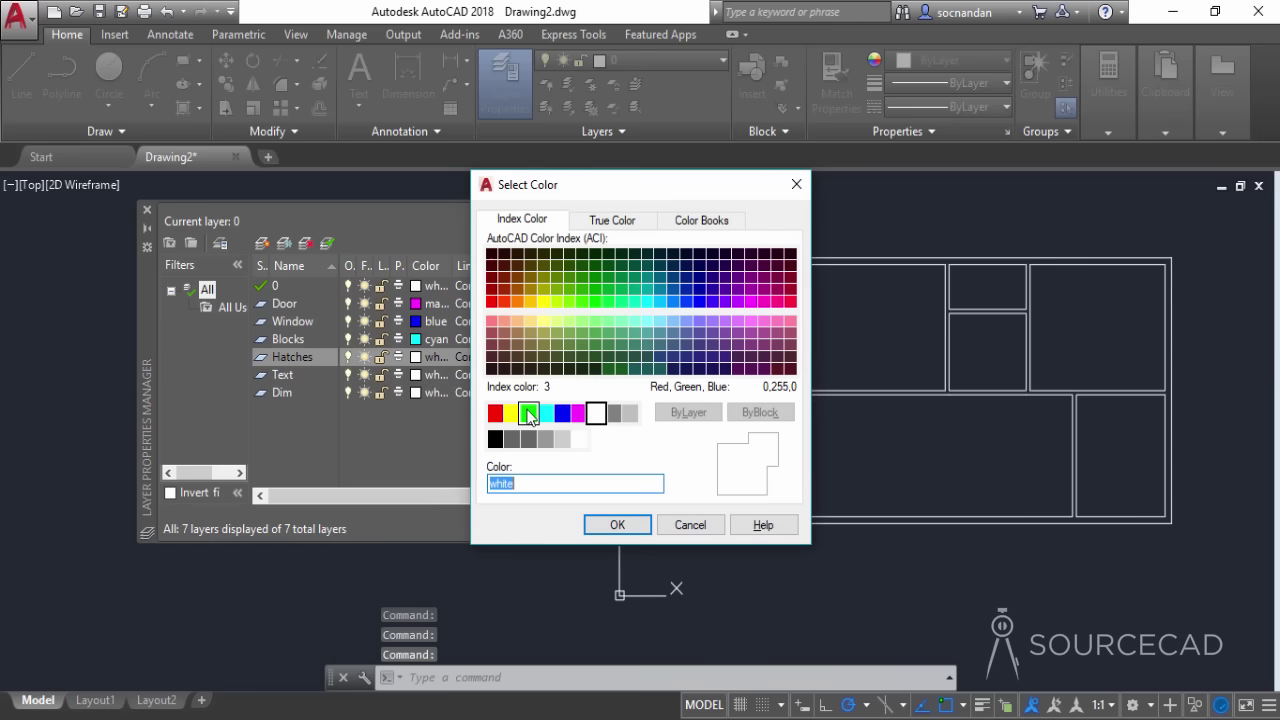
click(530, 413)
click(612, 524)
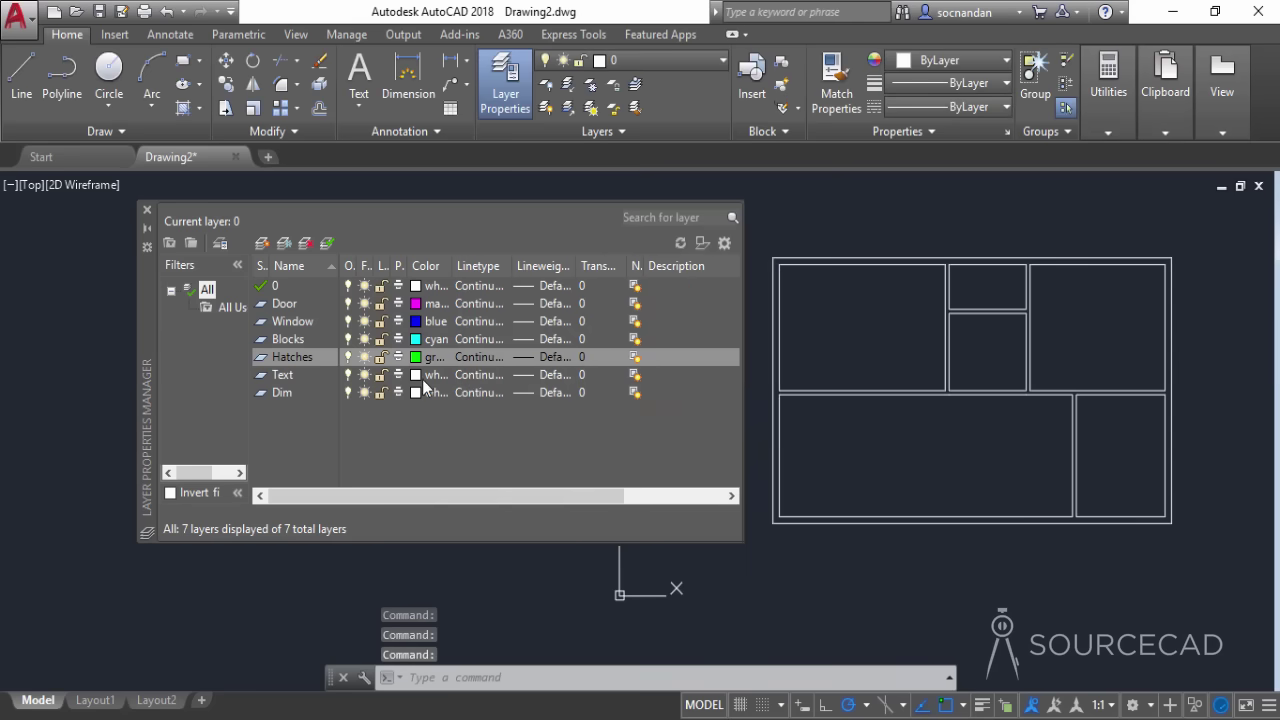
click(416, 375)
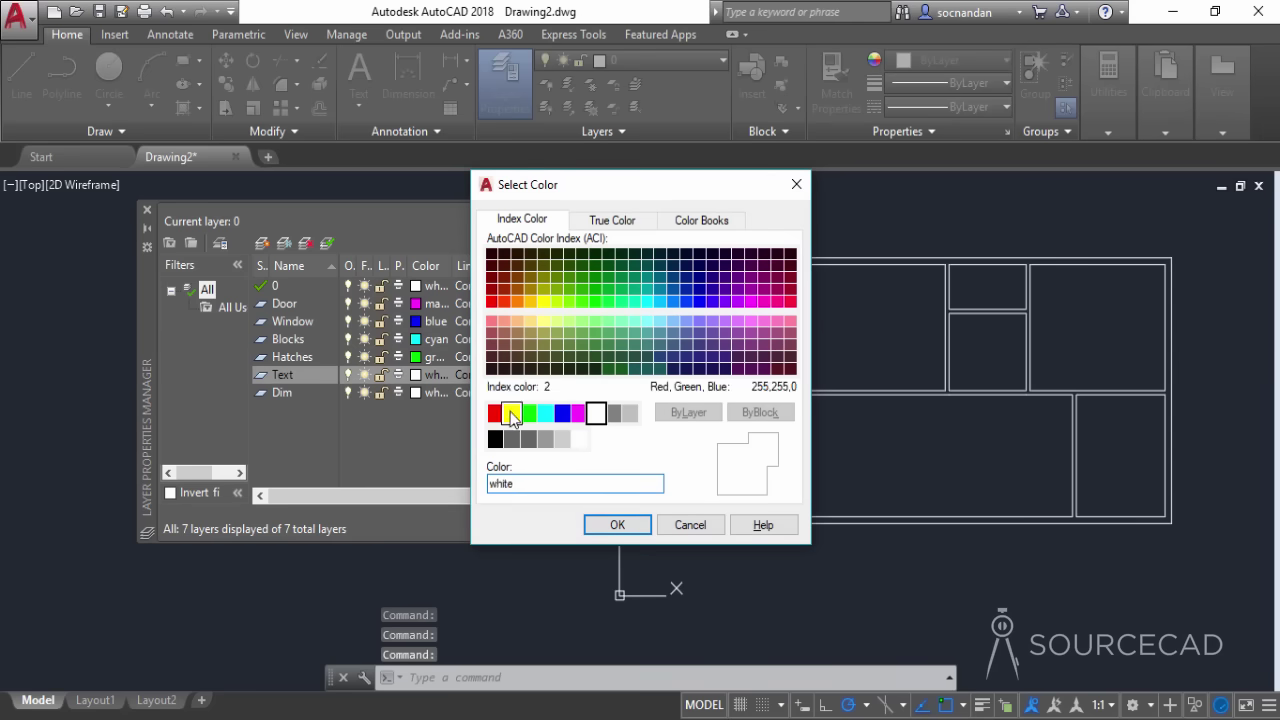
click(511, 413)
click(610, 528)
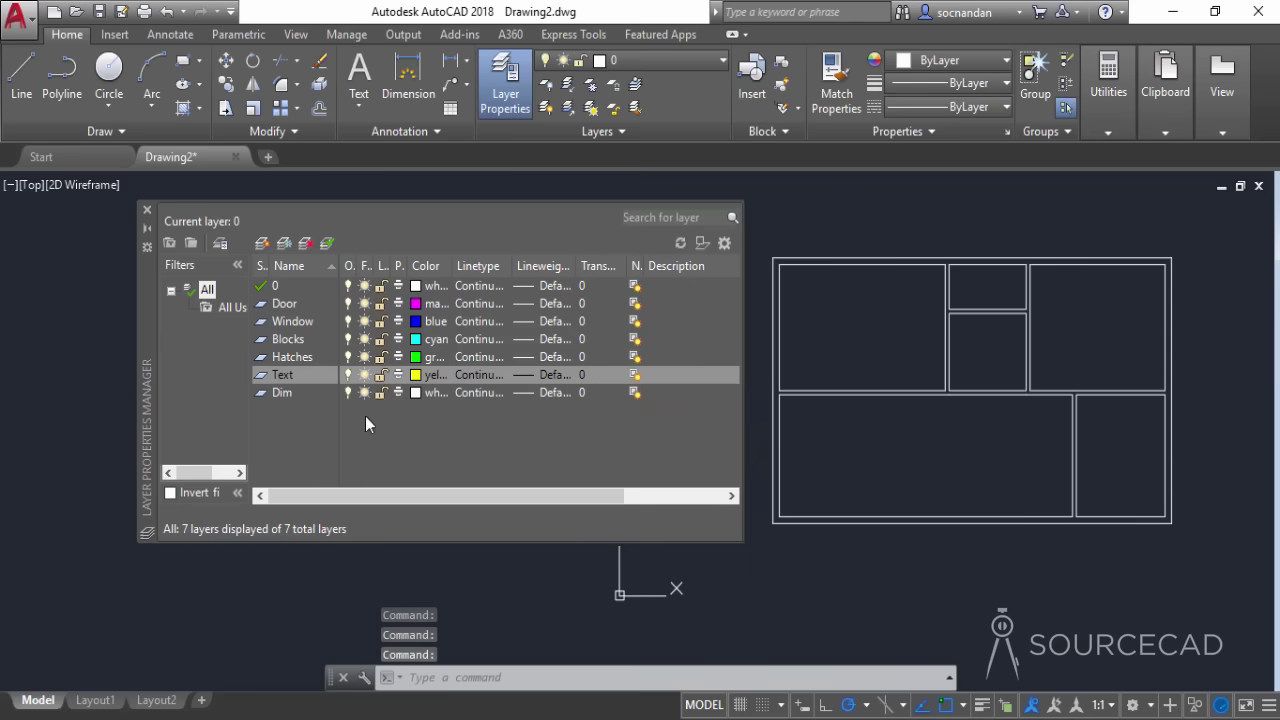
click(416, 393)
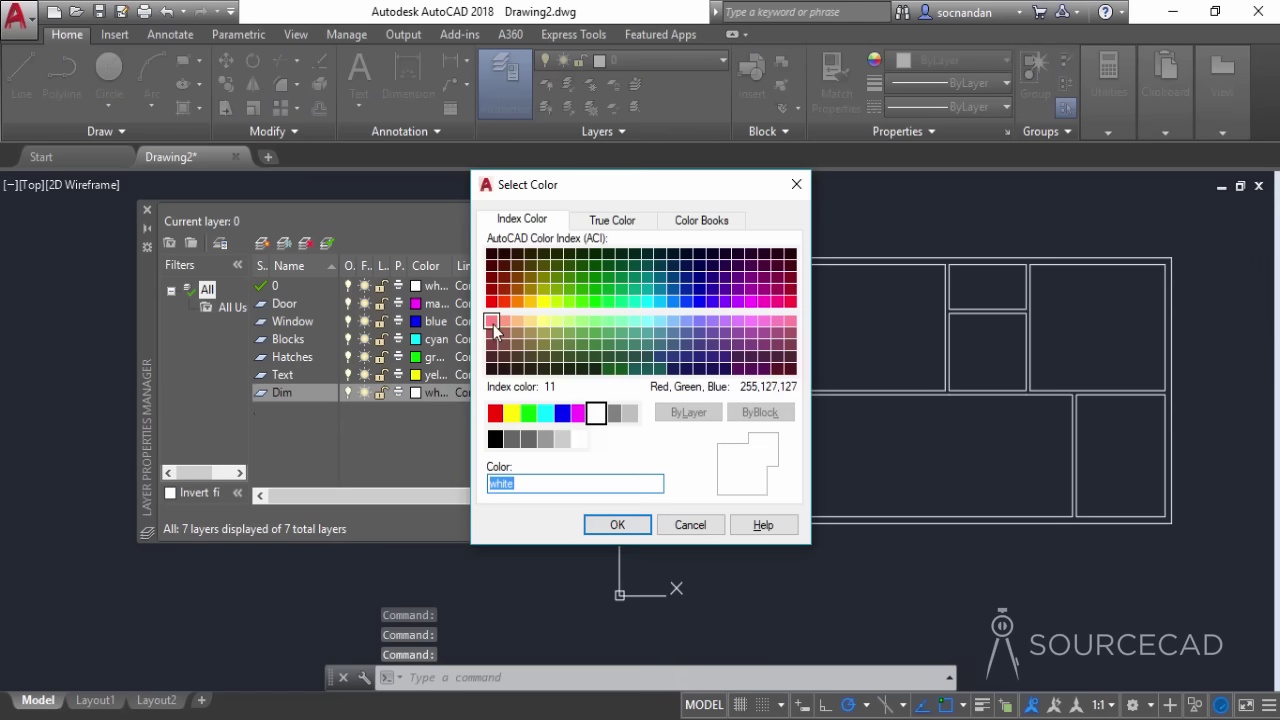
click(492, 322)
click(612, 524)
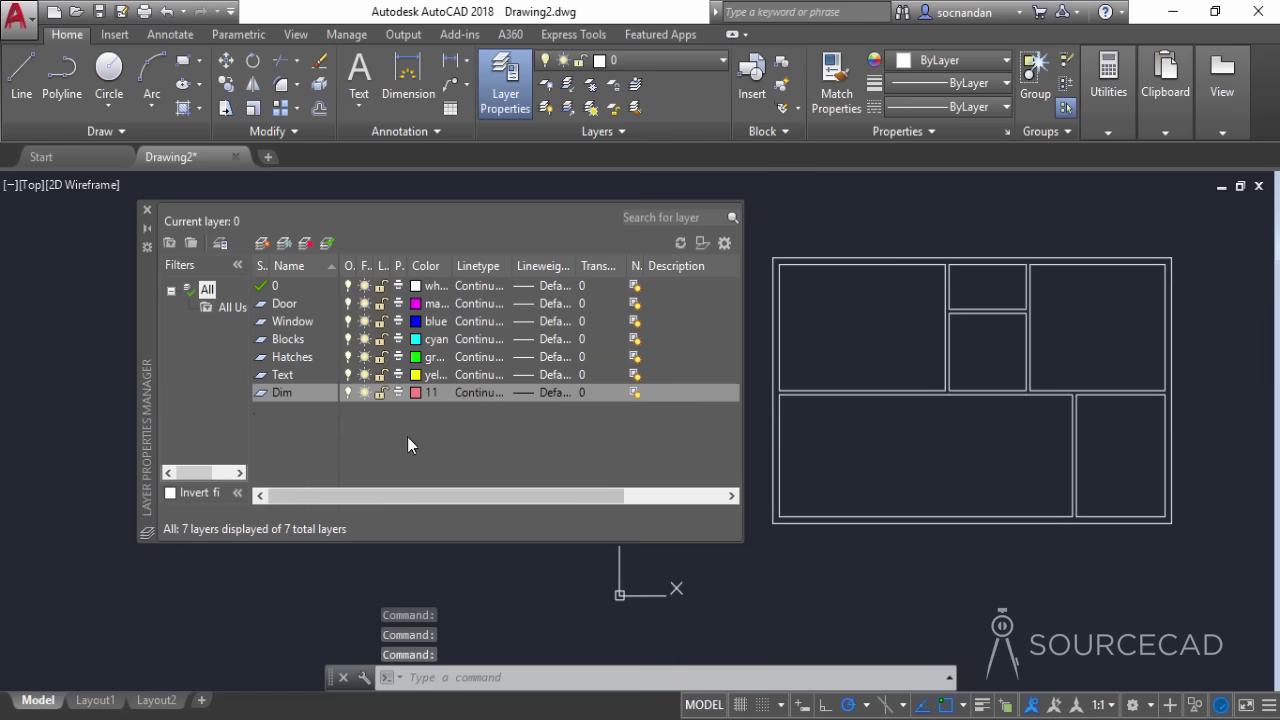
click(147, 210)
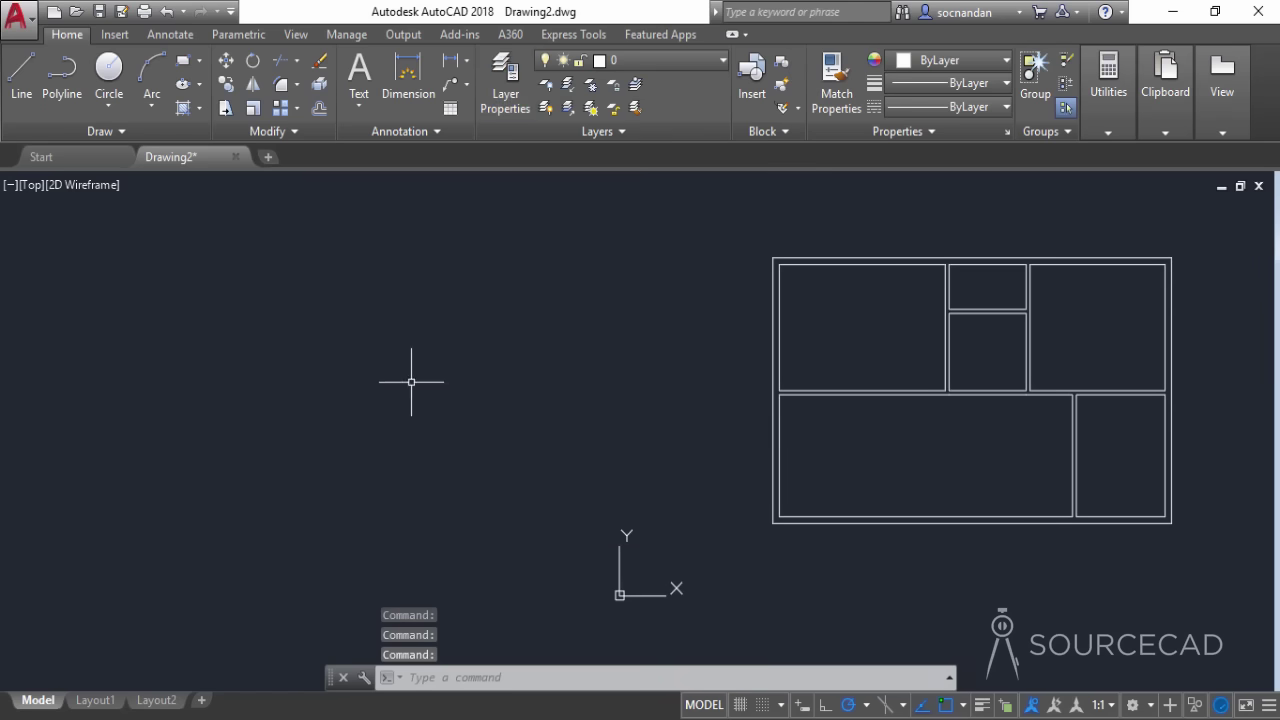
mouse_move(876, 412)
middle_down()
mouse_move(866, 425)
mouse_move(572, 415)
middle_up()
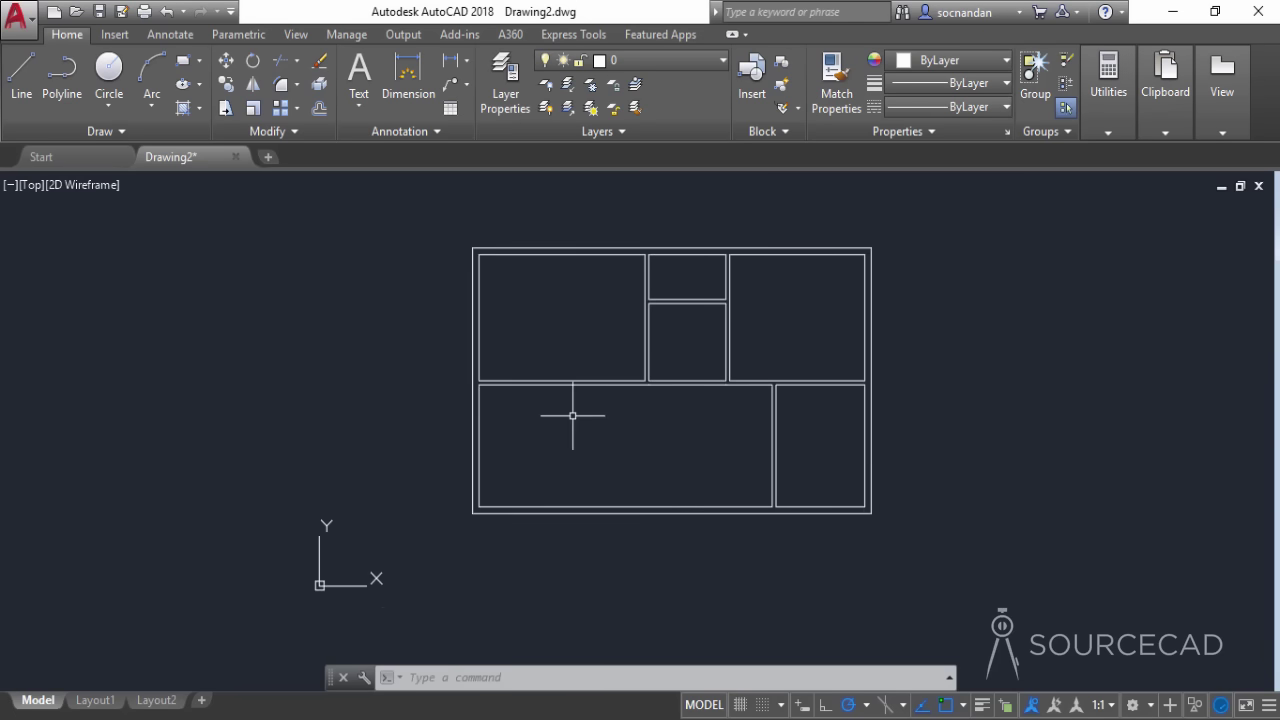
middle_drag(572, 415, 650, 426)
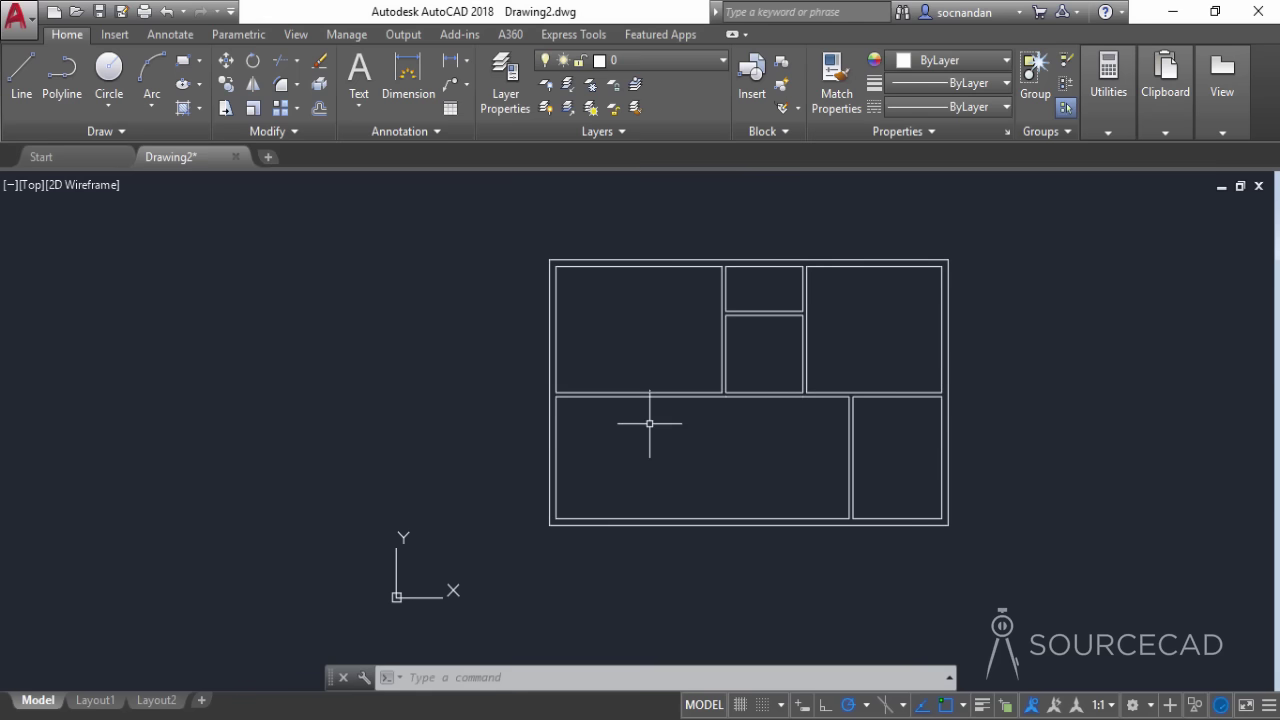
click(696, 59)
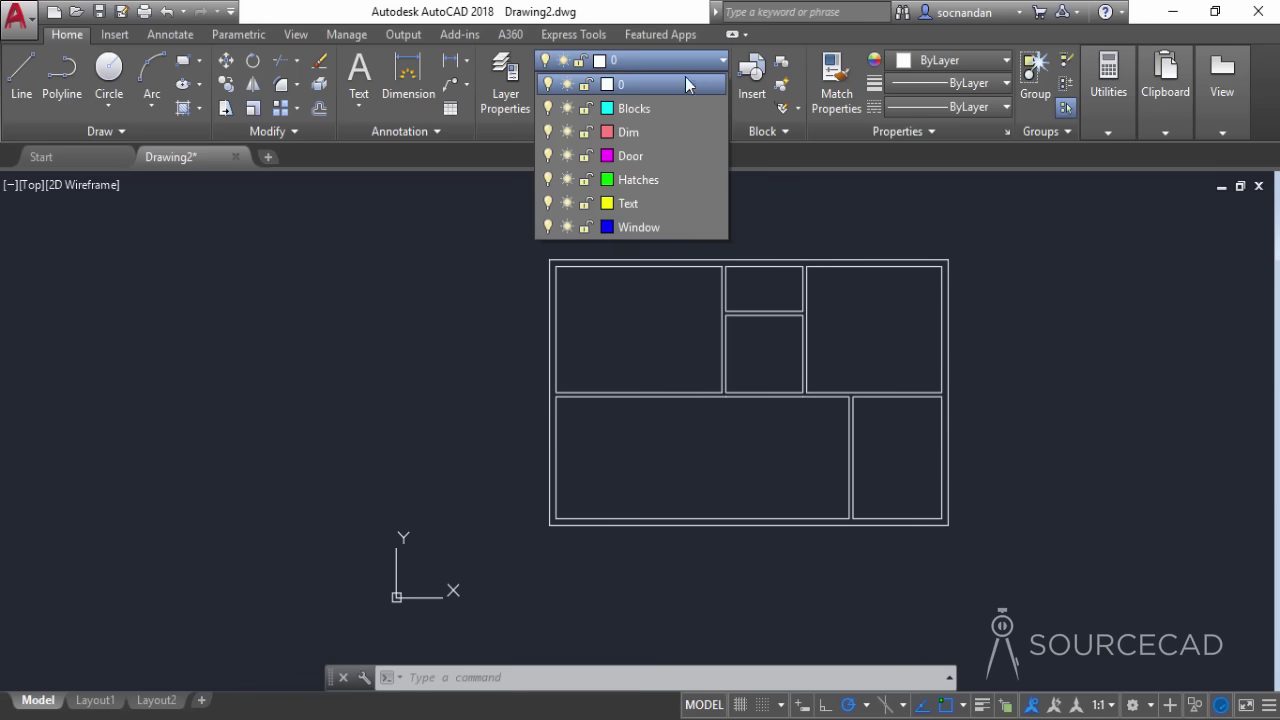
click(652, 155)
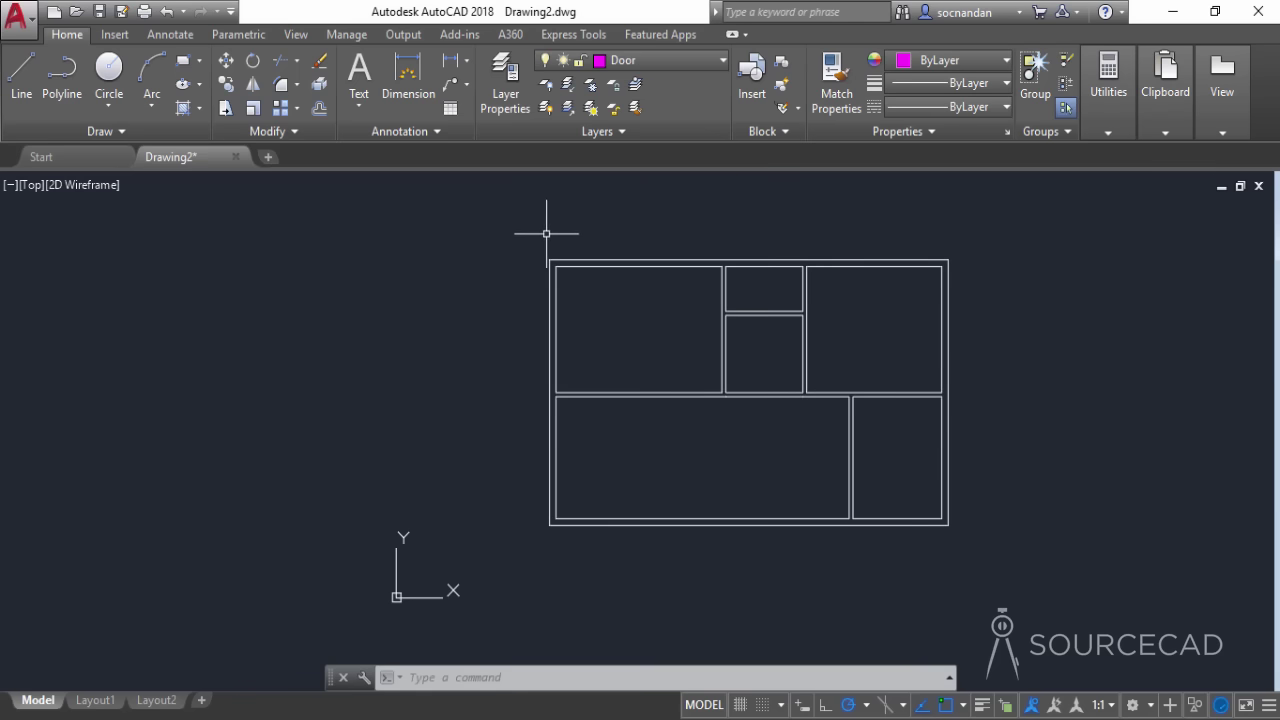
- Draw the 3" by 3' door leaf rectangle
click(183, 60)
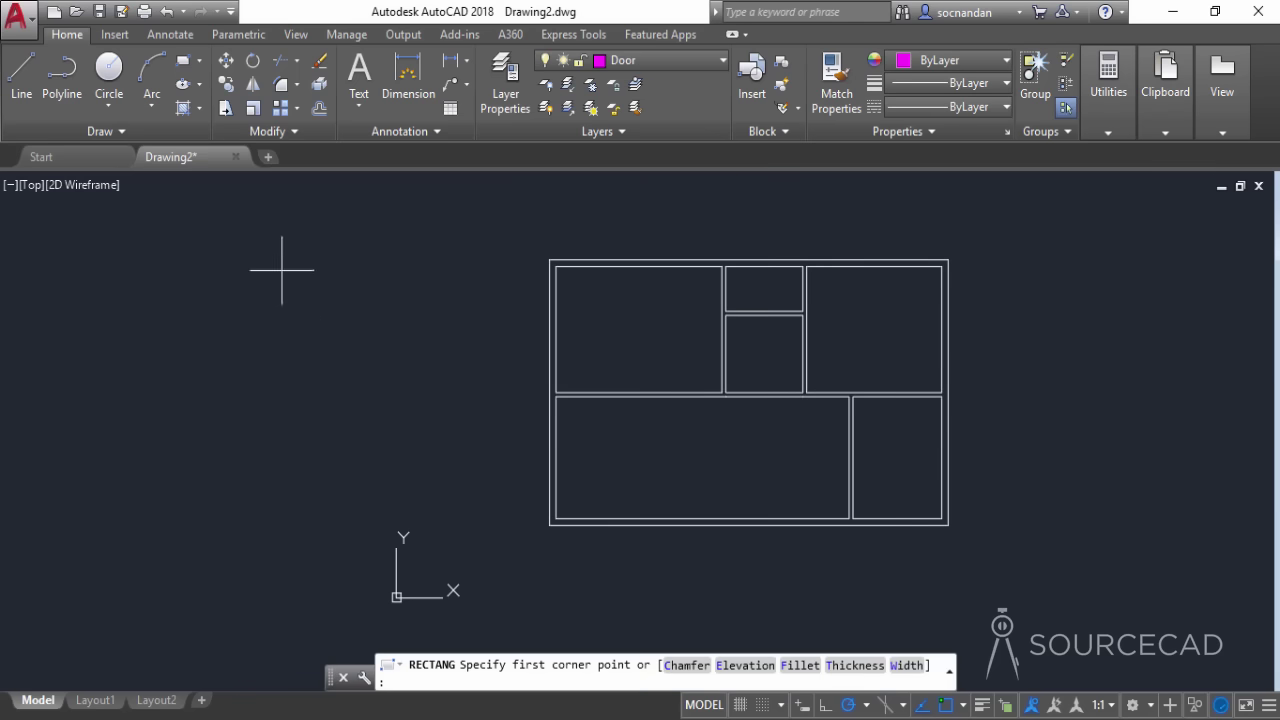
click(280, 412)
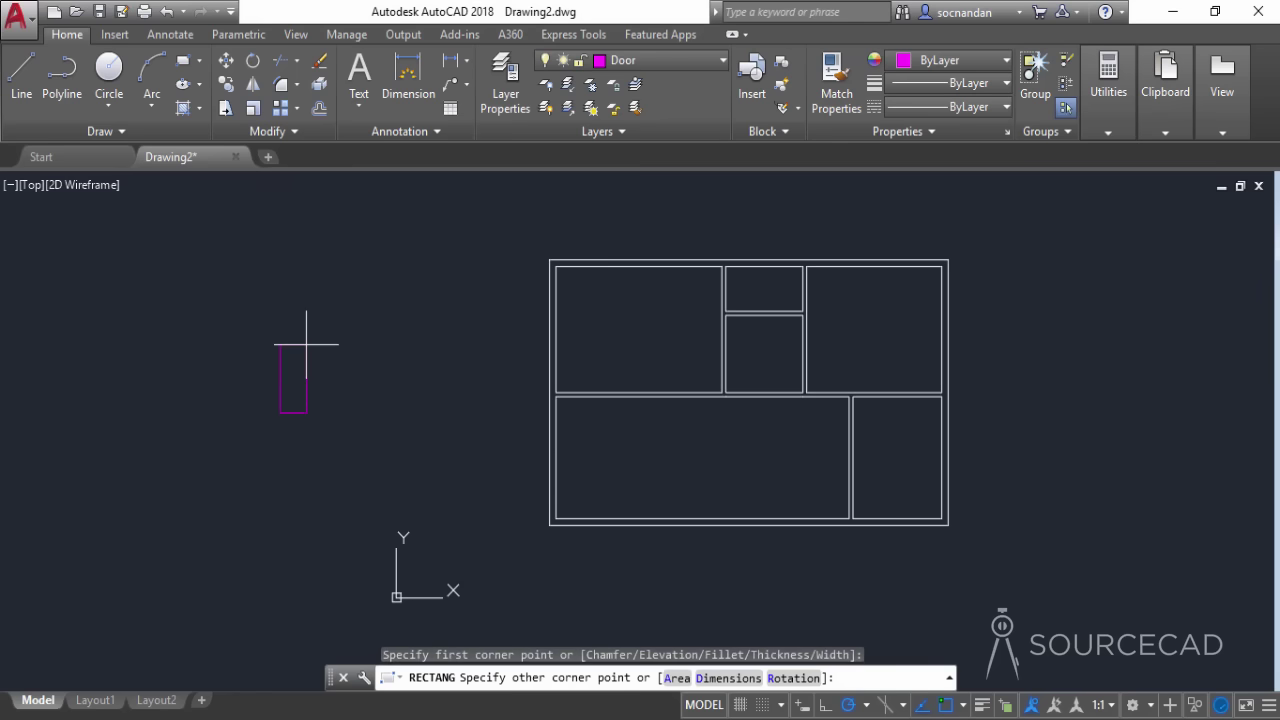
text(@3",3')
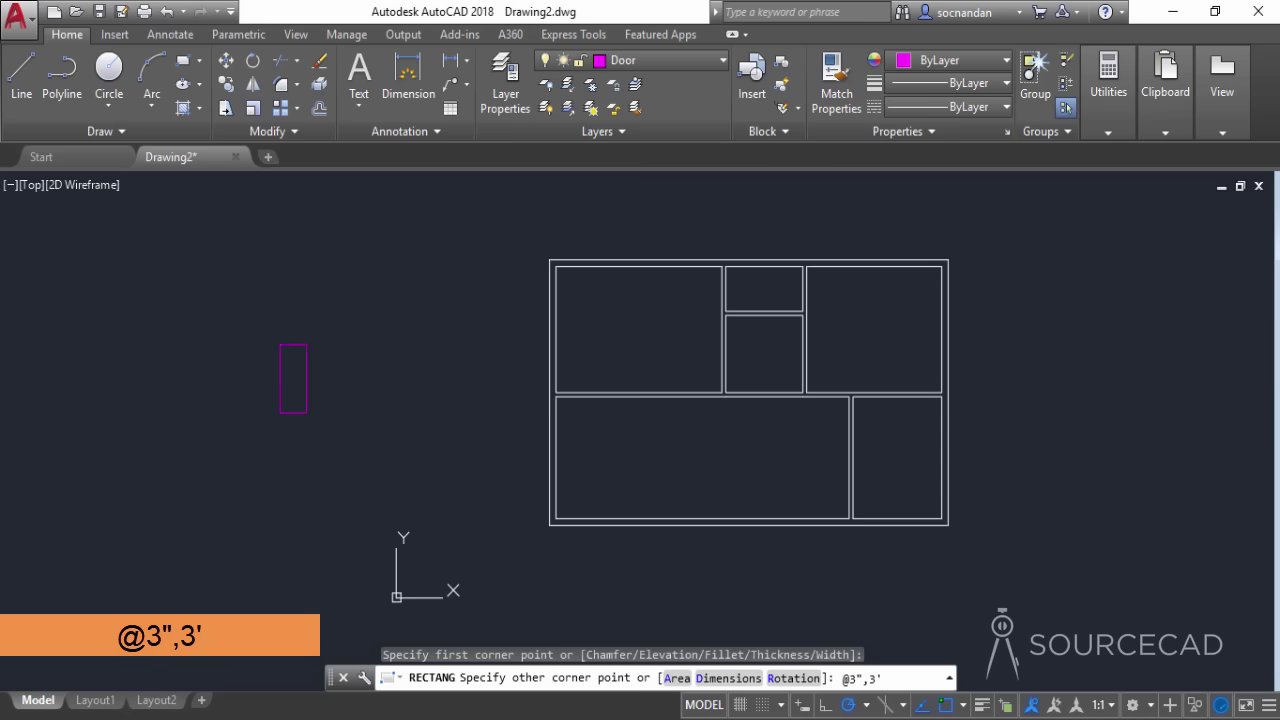
key(Return)
- Draw a separate 3" by 6" jamb rectangle in empty space beside the leaf
scroll(266, 405, up, 5)
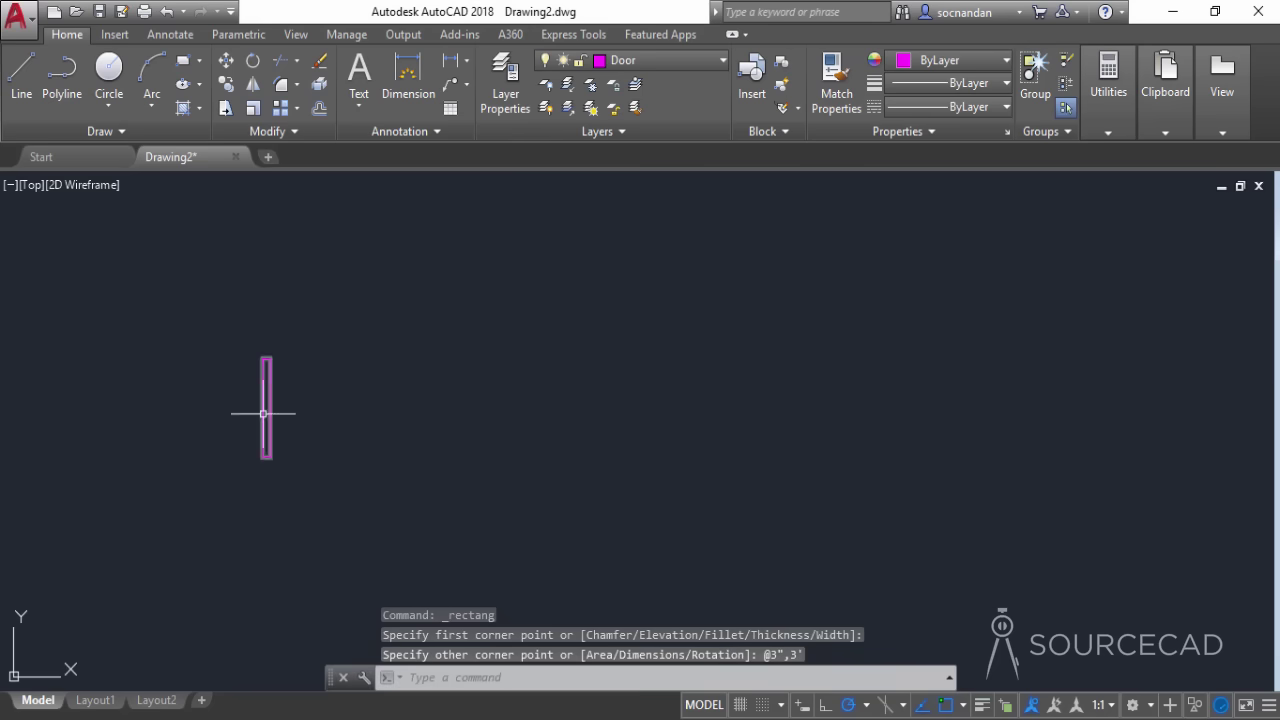
middle_drag(243, 423, 399, 376)
scroll(357, 391, up, 2)
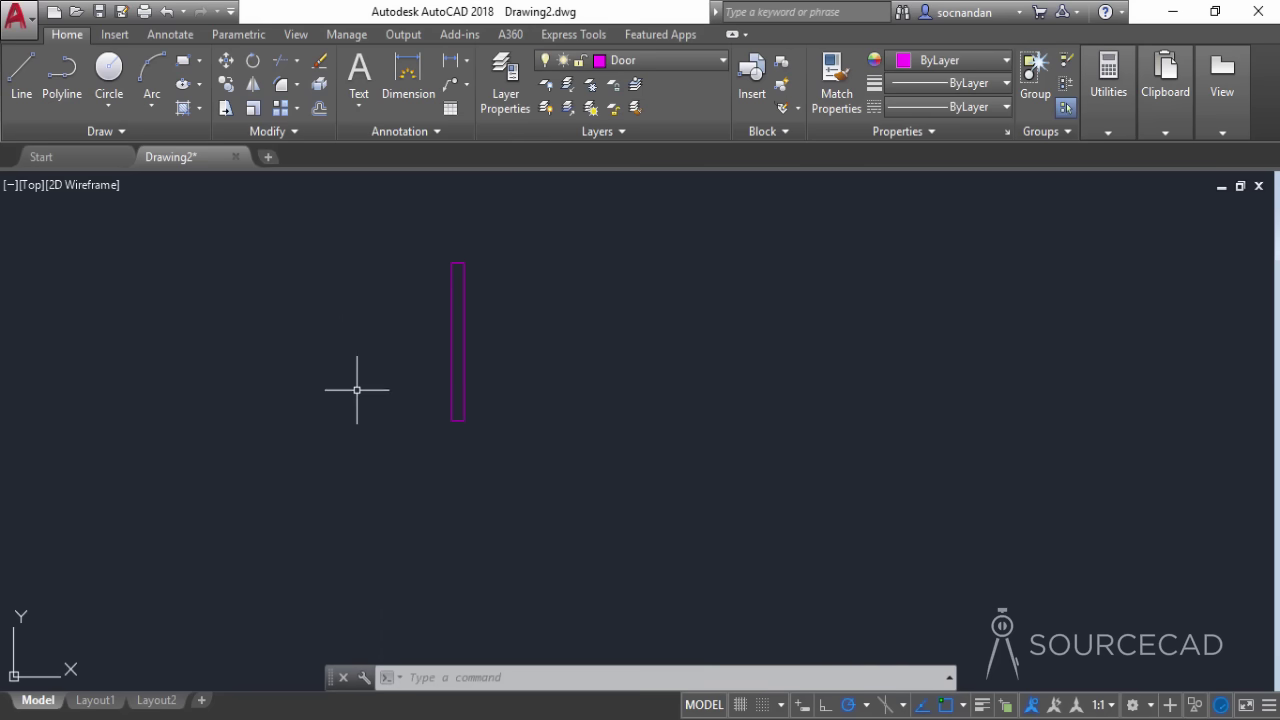
click(180, 66)
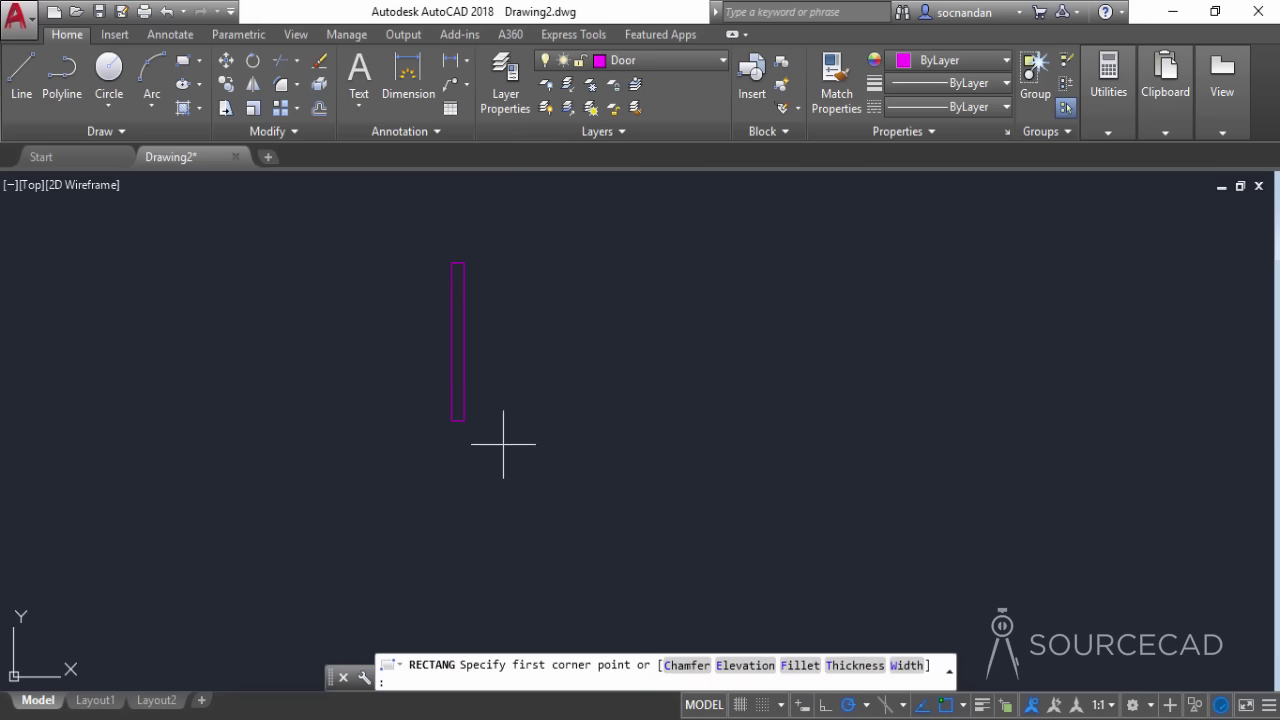
click(501, 437)
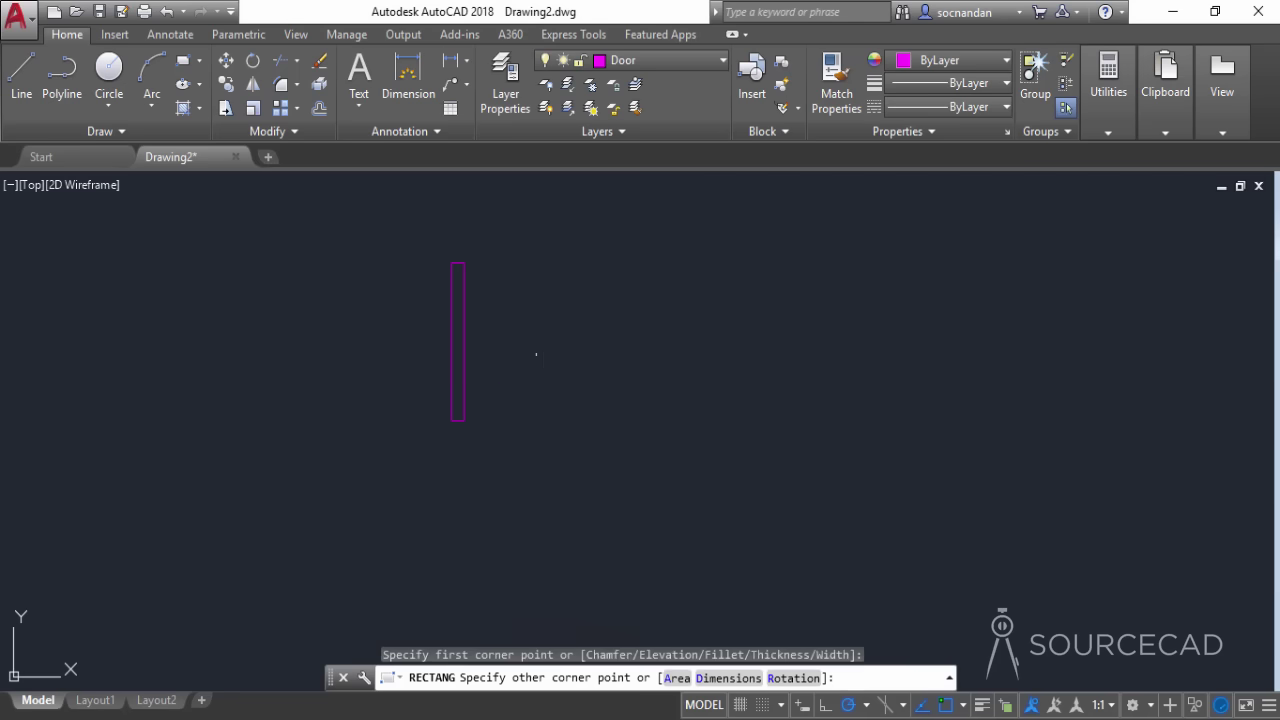
key(F8)
text(@3",6)
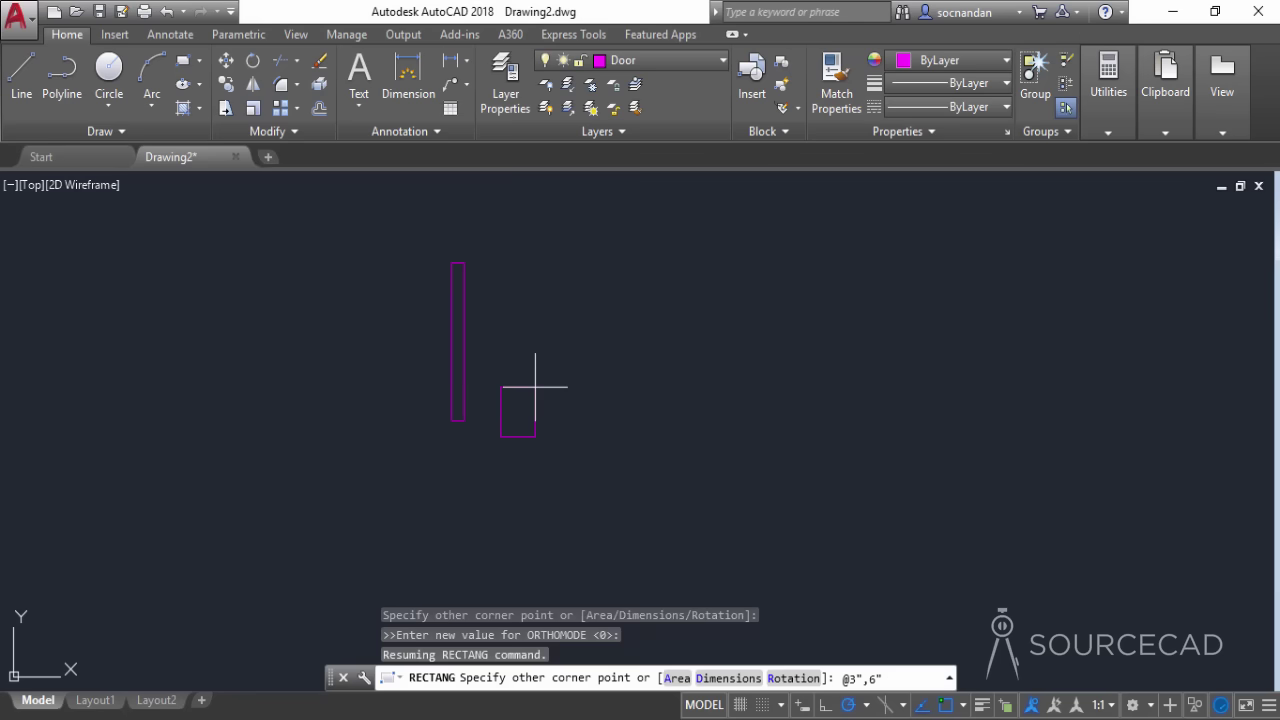
key(Return)
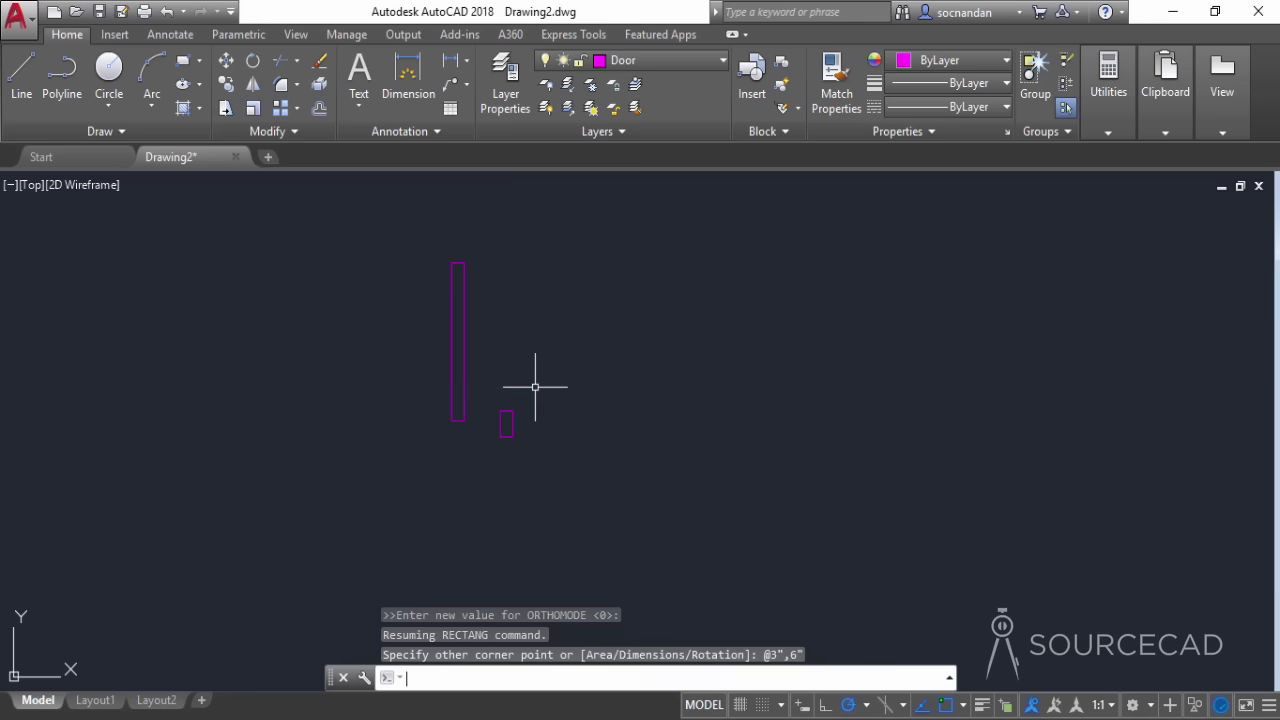
- Move the jamb rectangle onto the door leaf's lower-right corner
click(520, 460)
click(502, 367)
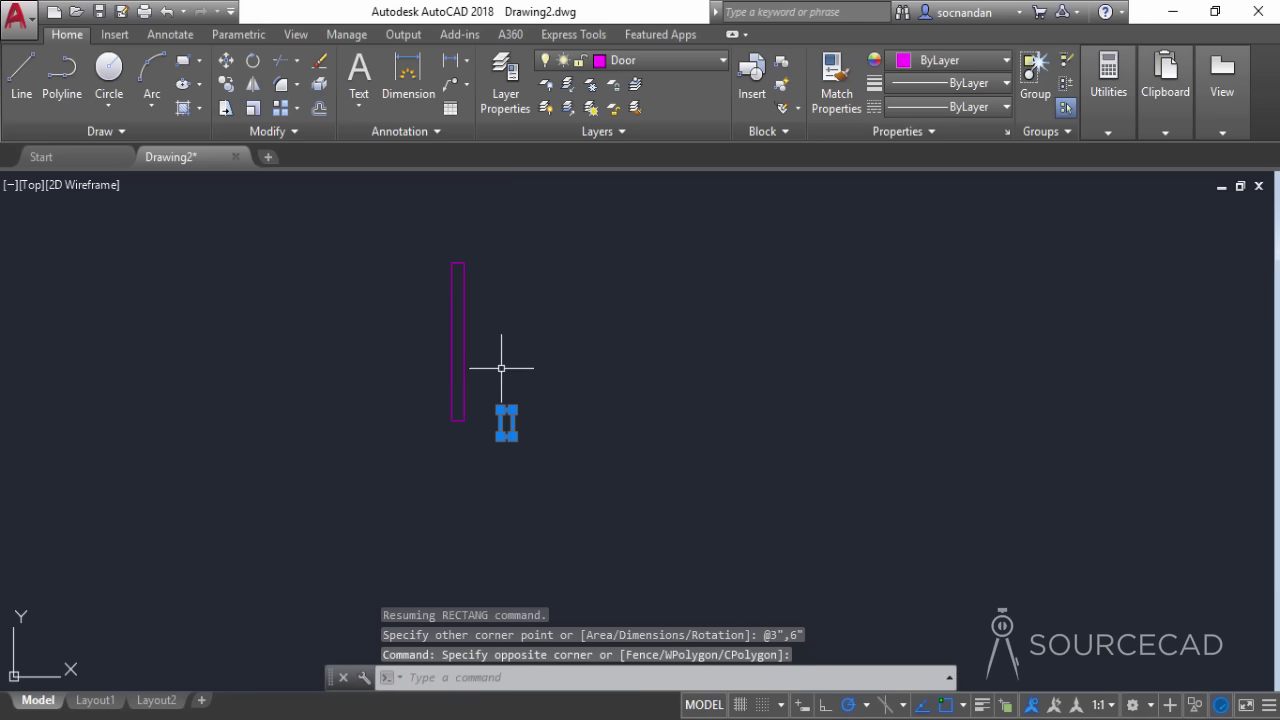
click(229, 68)
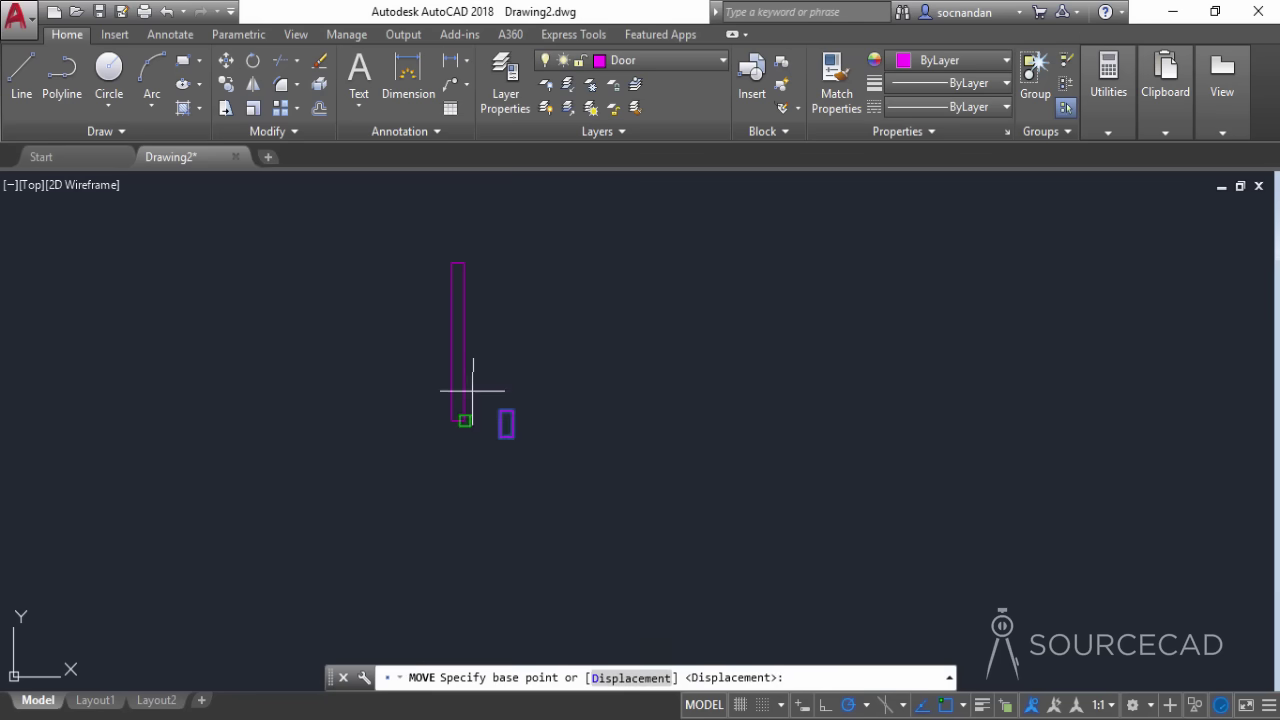
click(500, 410)
click(464, 421)
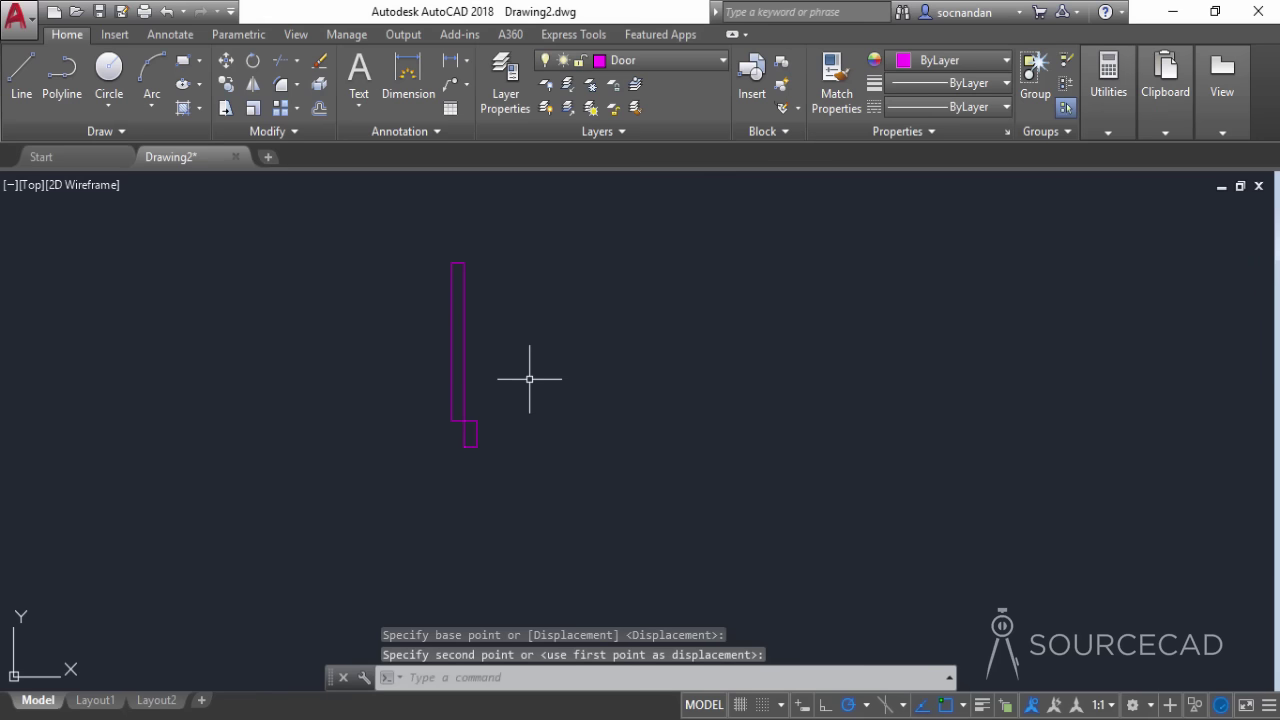
- Draw a Center, Start, End arc centred at the leaf's base, swinging from its top corner to the left
click(151, 100)
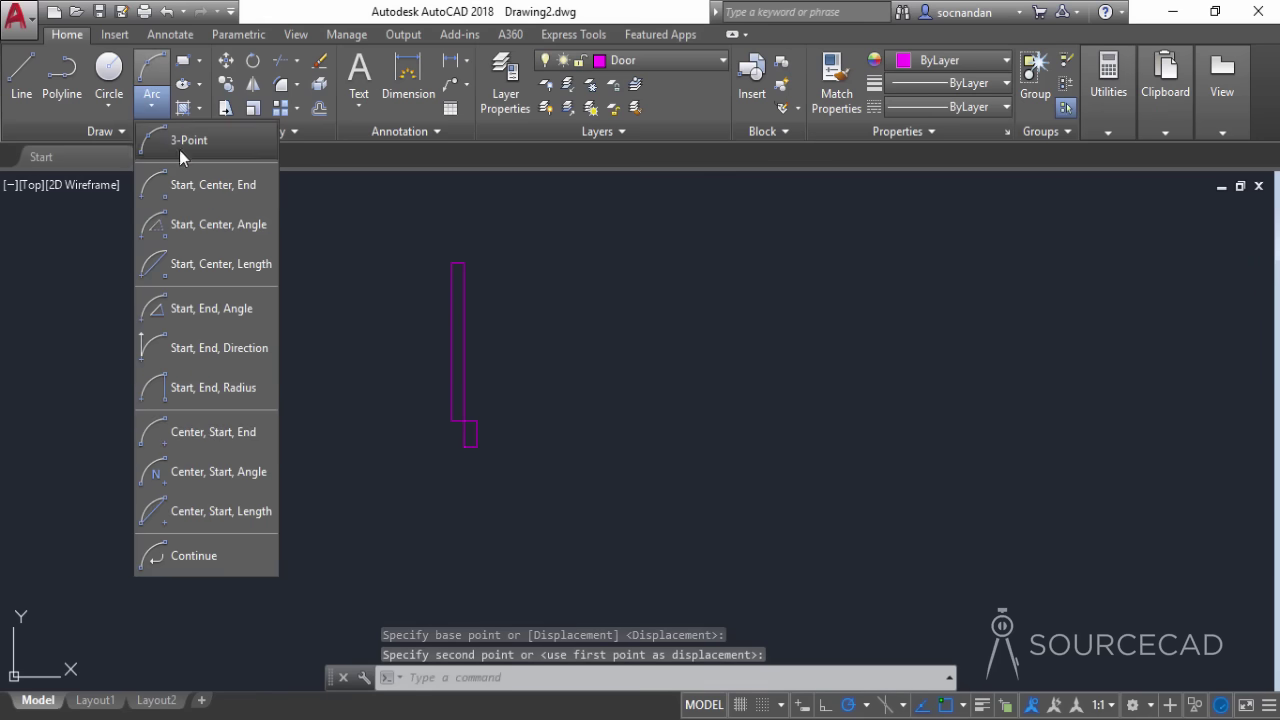
click(213, 436)
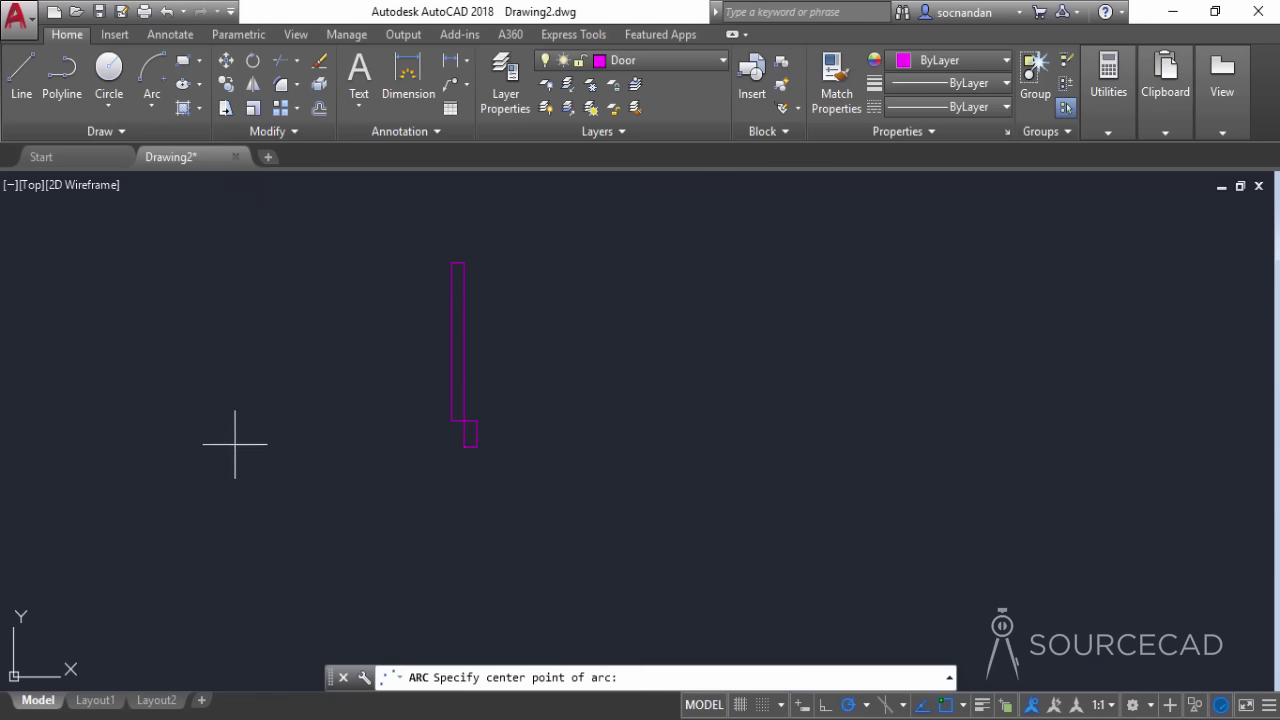
click(452, 421)
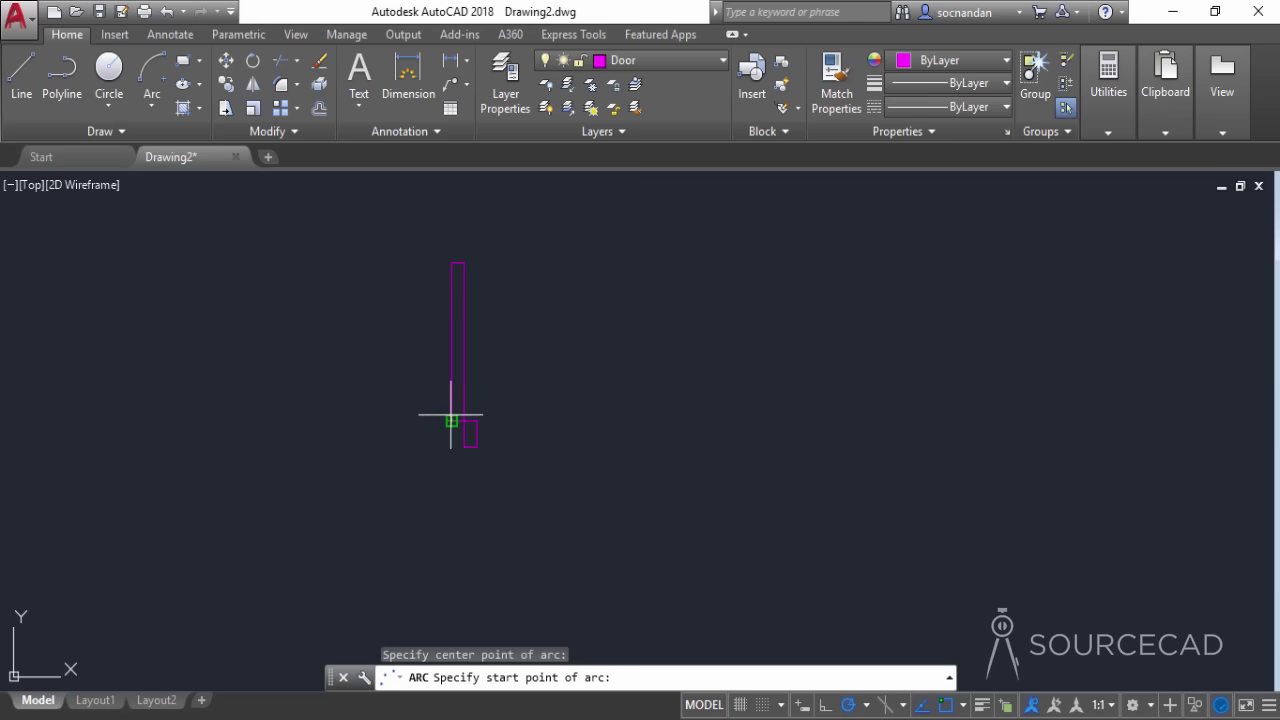
click(452, 262)
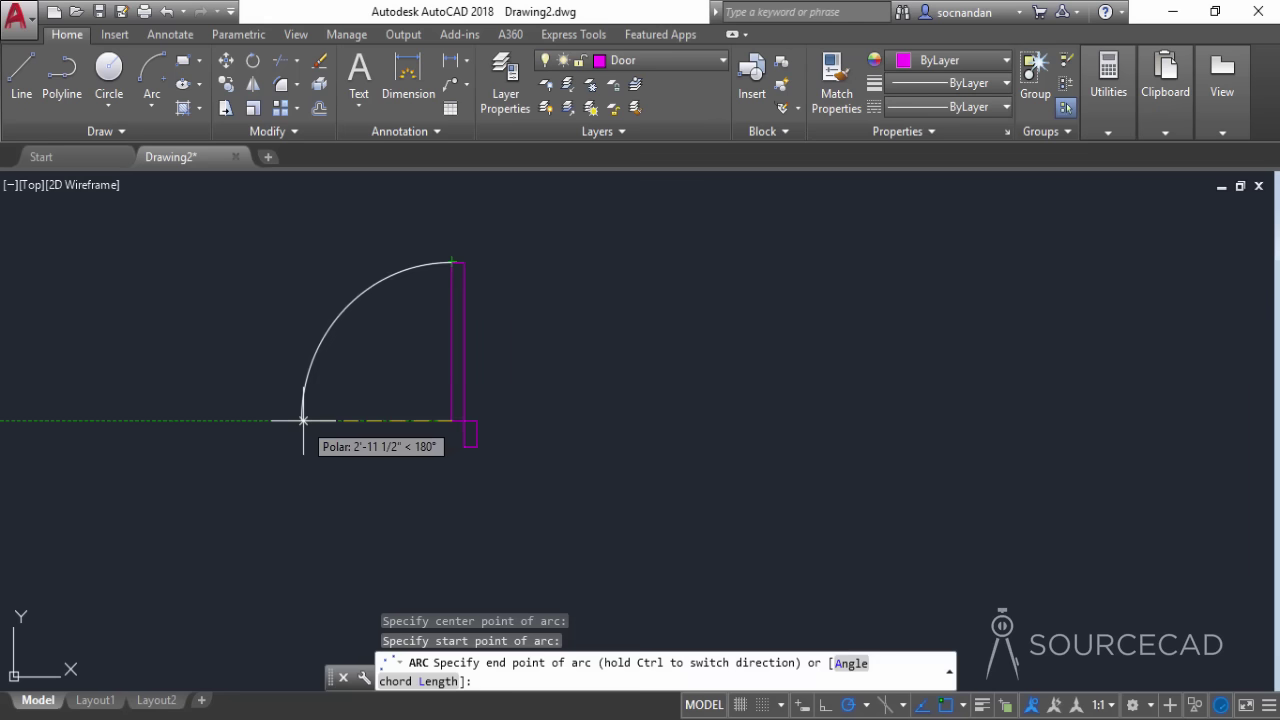
click(303, 420)
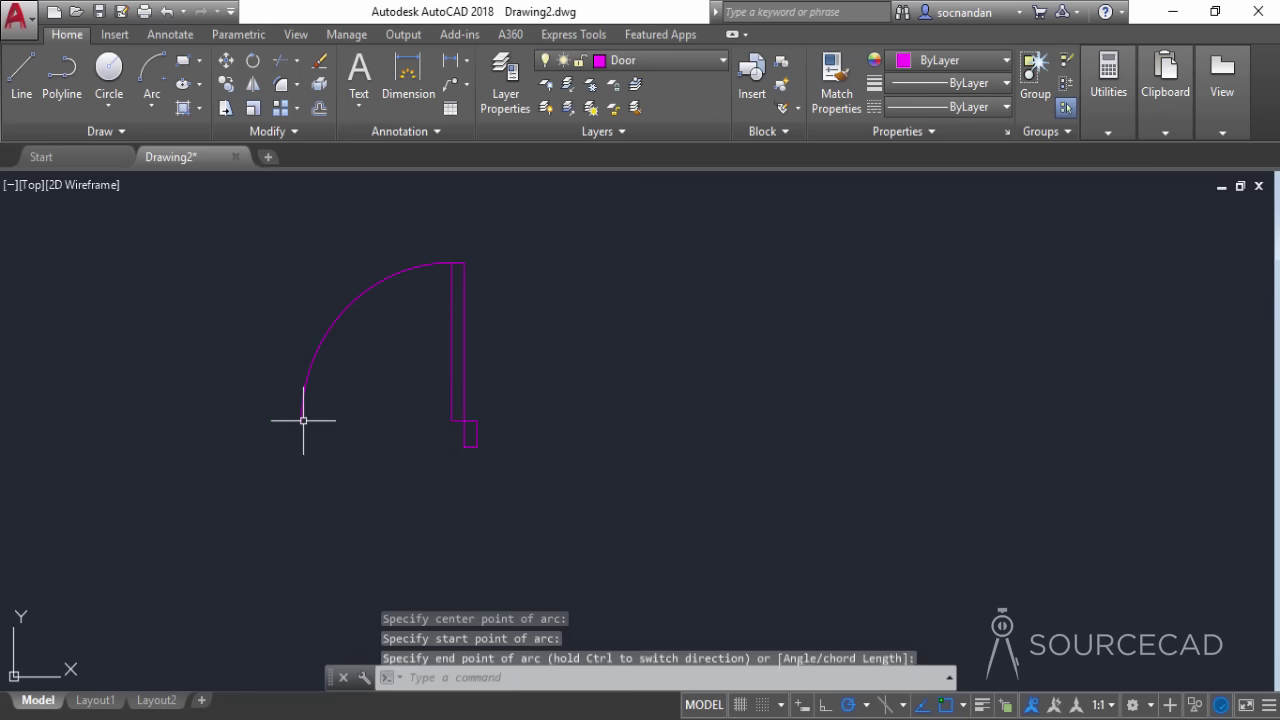
click(470, 446)
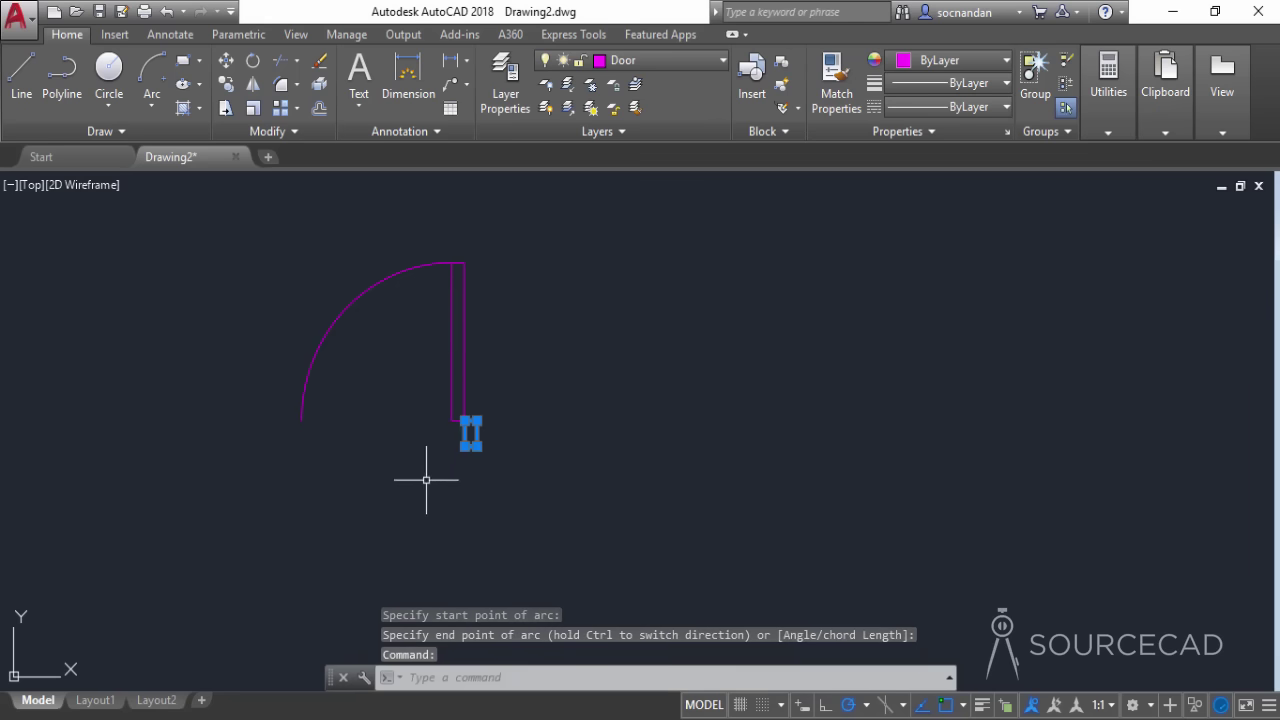
- Copy the jamb rectangle to the swing arc's end point
click(225, 88)
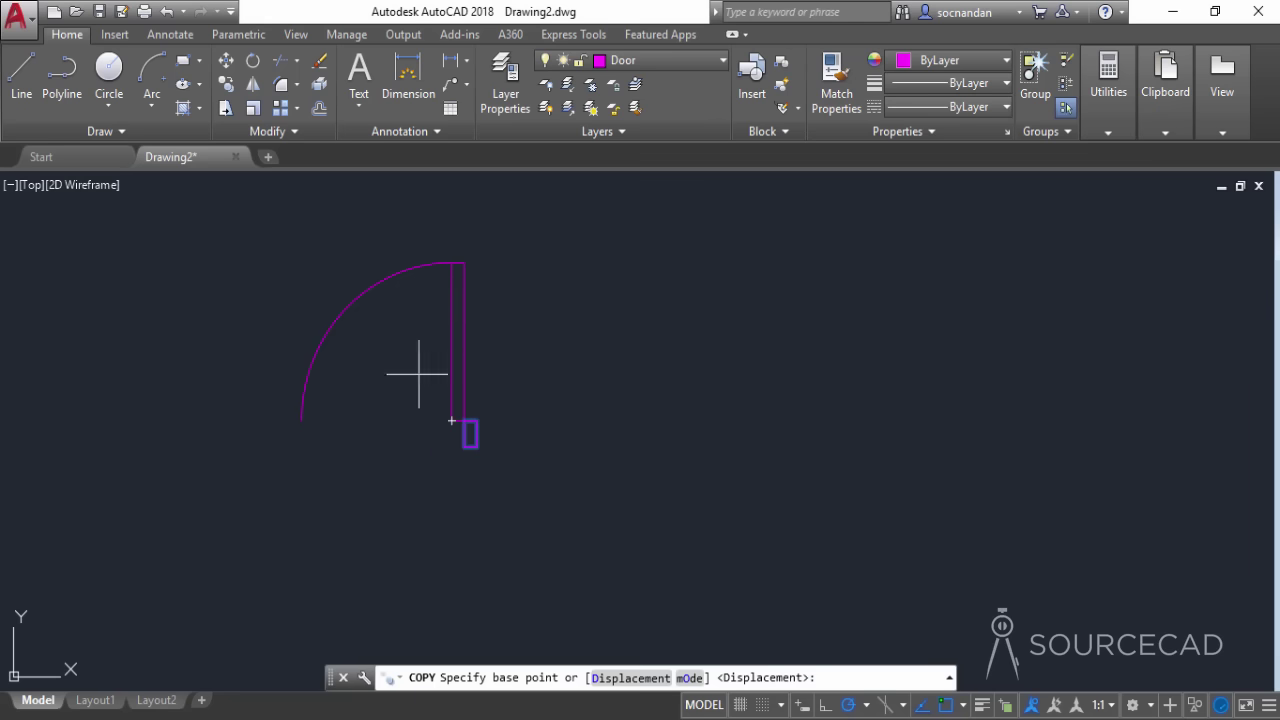
click(487, 418)
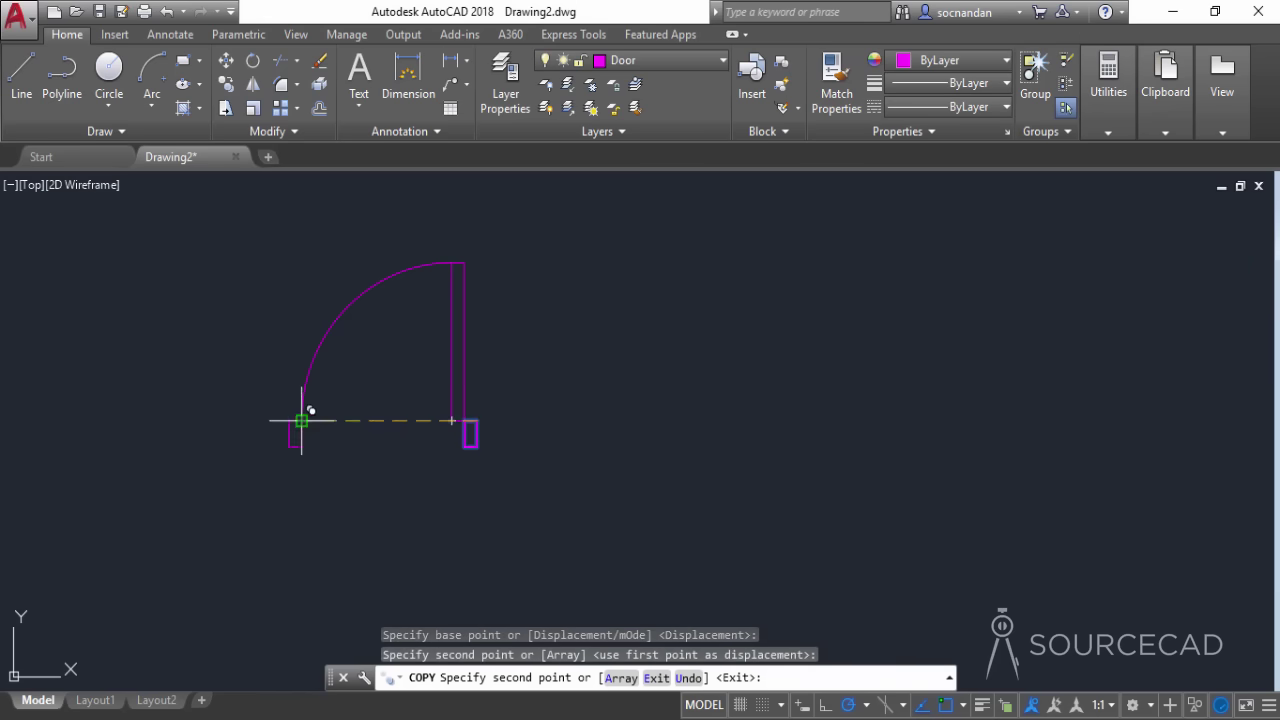
right_click(374, 434)
click(425, 447)
- Copy the whole door symbol (leaf, arc and jambs) to the right
scroll(535, 491, down, 1)
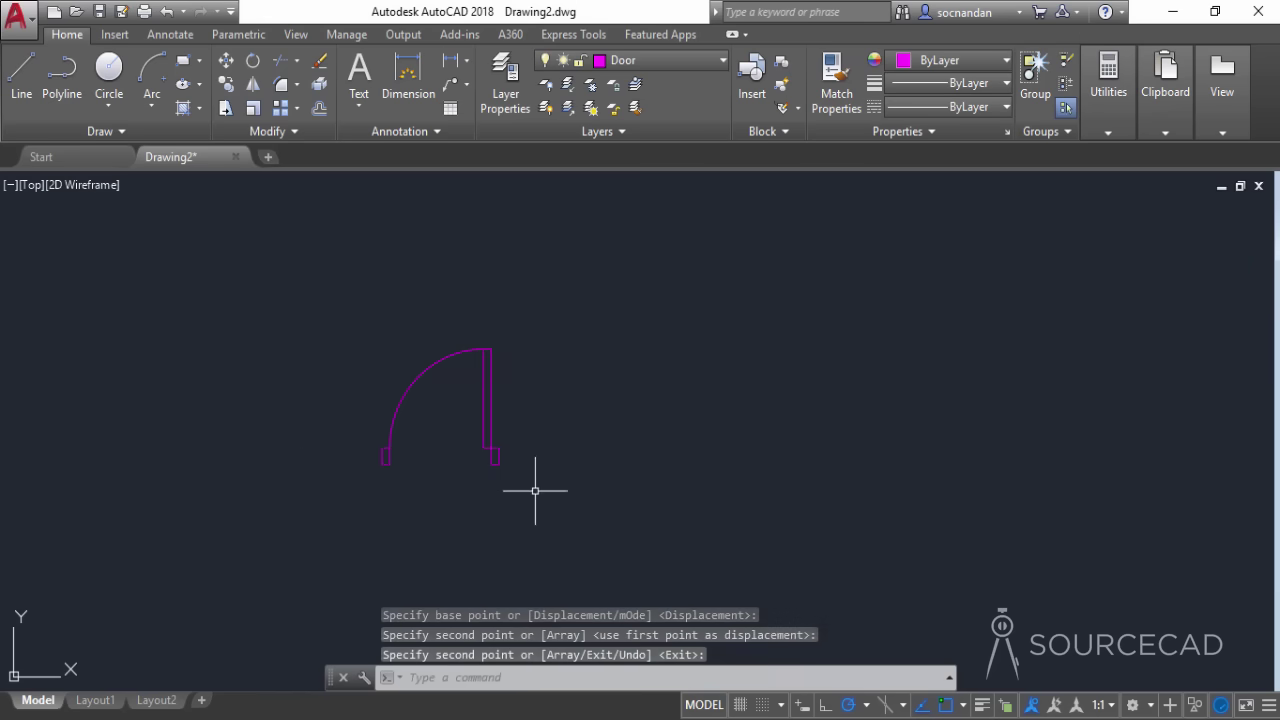
middle_drag(543, 474, 466, 451)
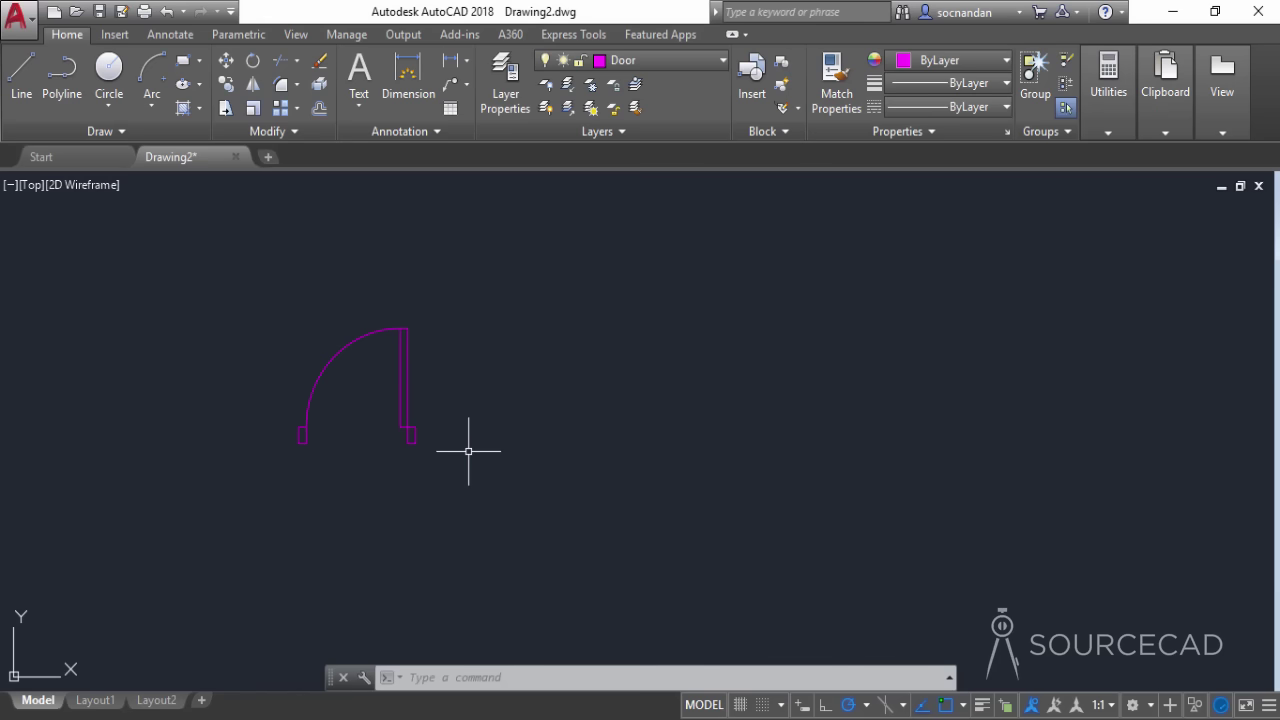
click(464, 456)
click(236, 295)
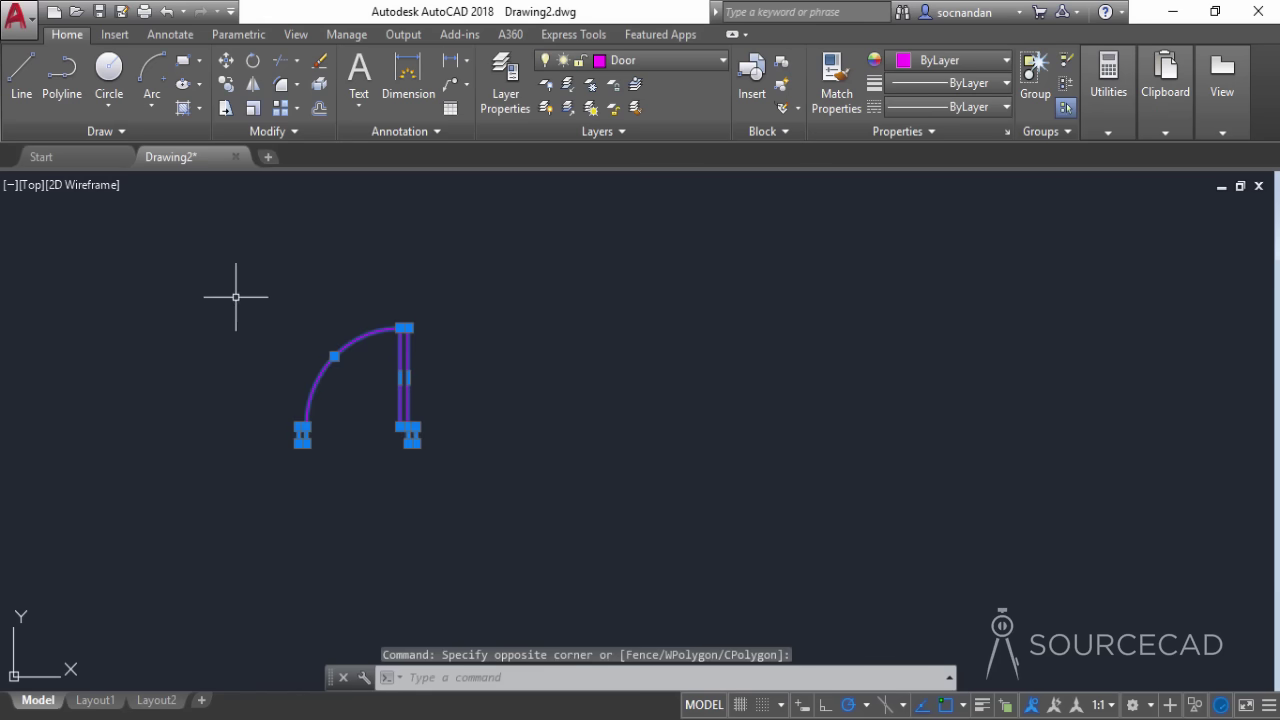
click(226, 84)
click(450, 390)
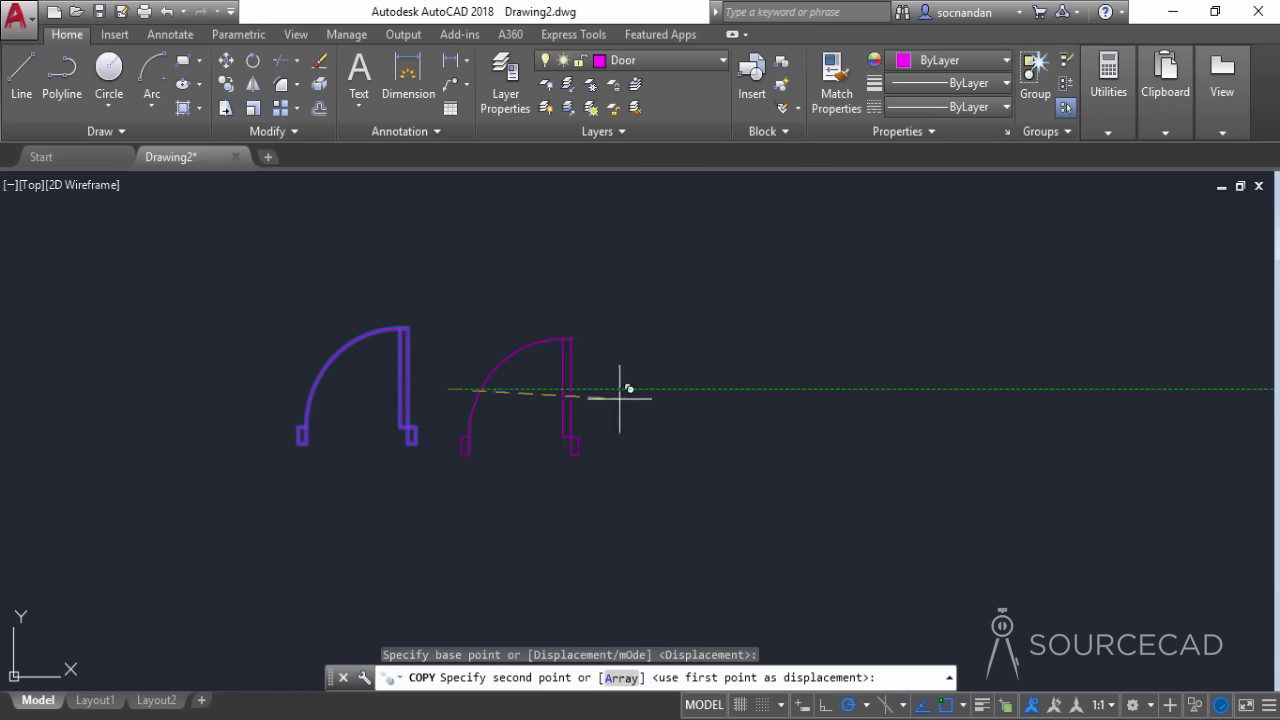
click(626, 372)
right_click(626, 372)
click(660, 396)
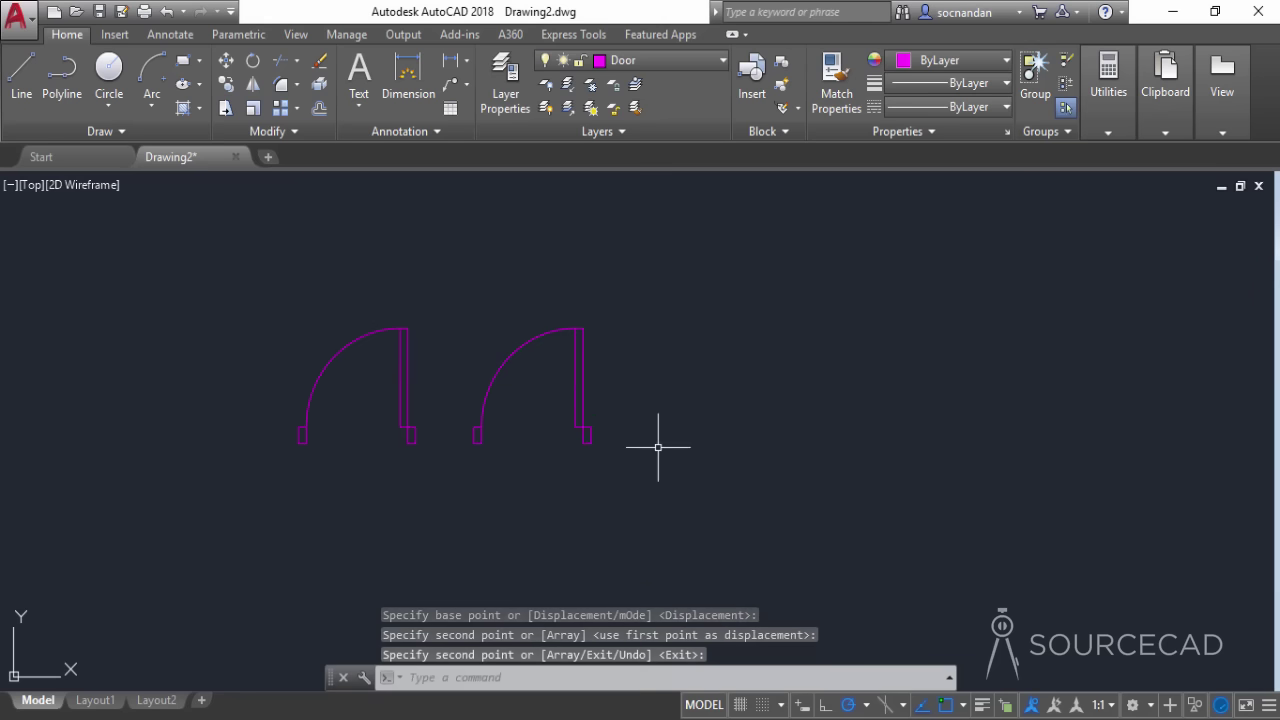
middle_drag(466, 463, 561, 446)
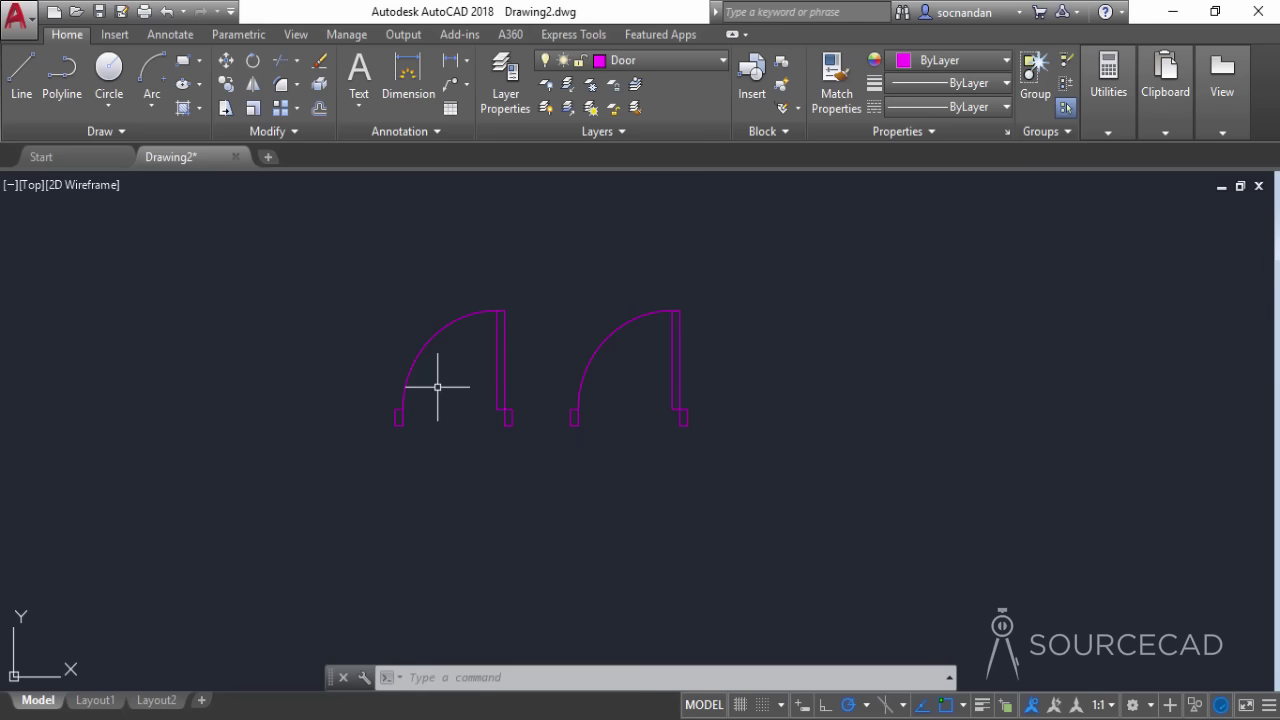
- Mirror the left door about a vertical line at its base, keeping the original
click(252, 86)
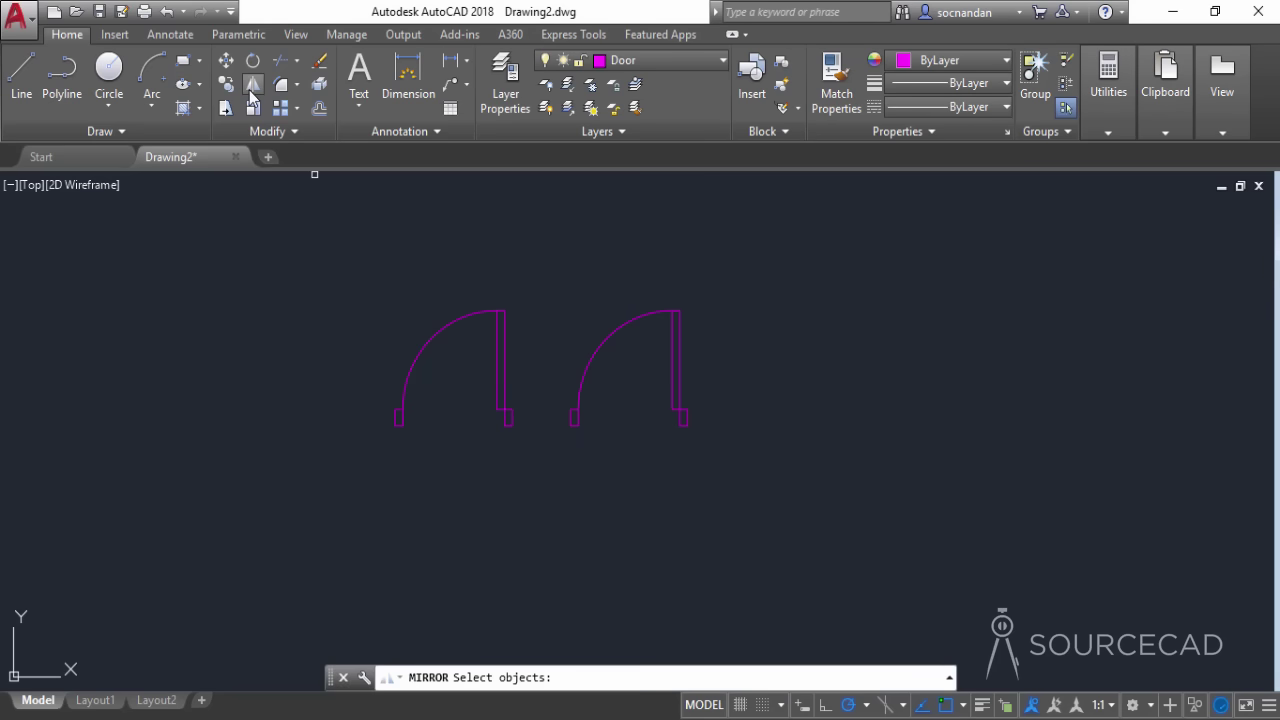
click(515, 444)
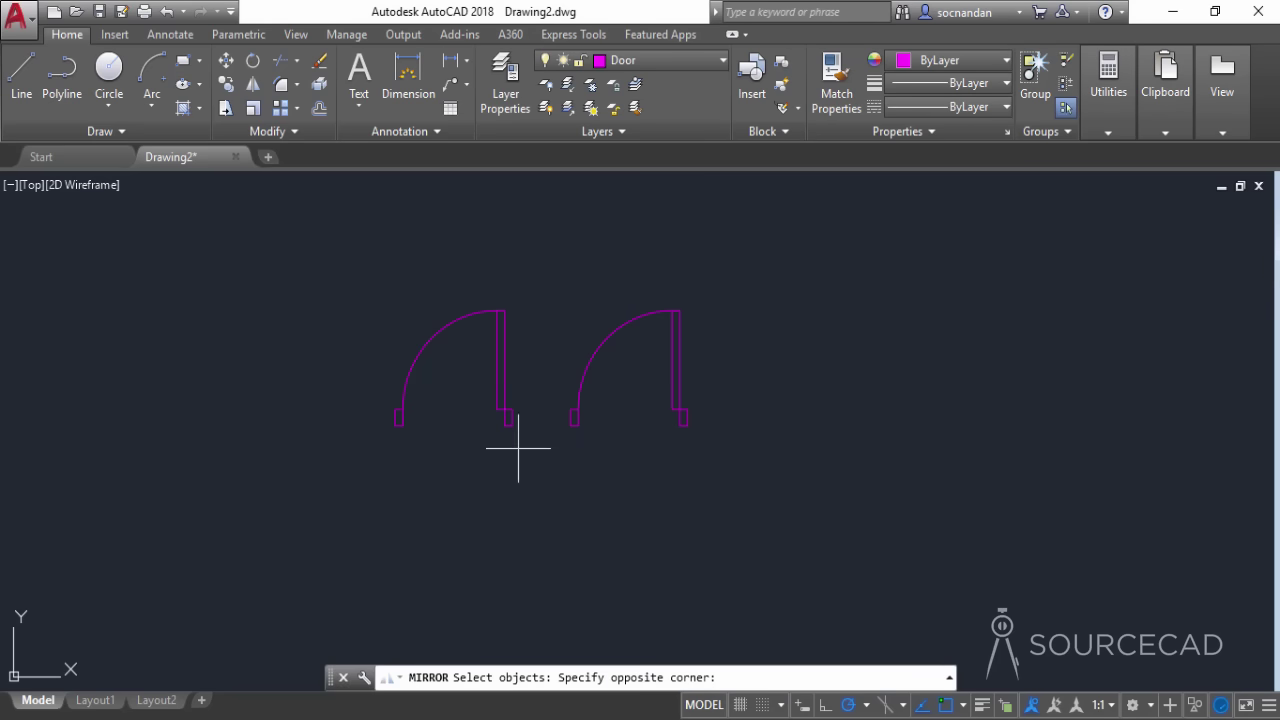
click(329, 251)
key(Return)
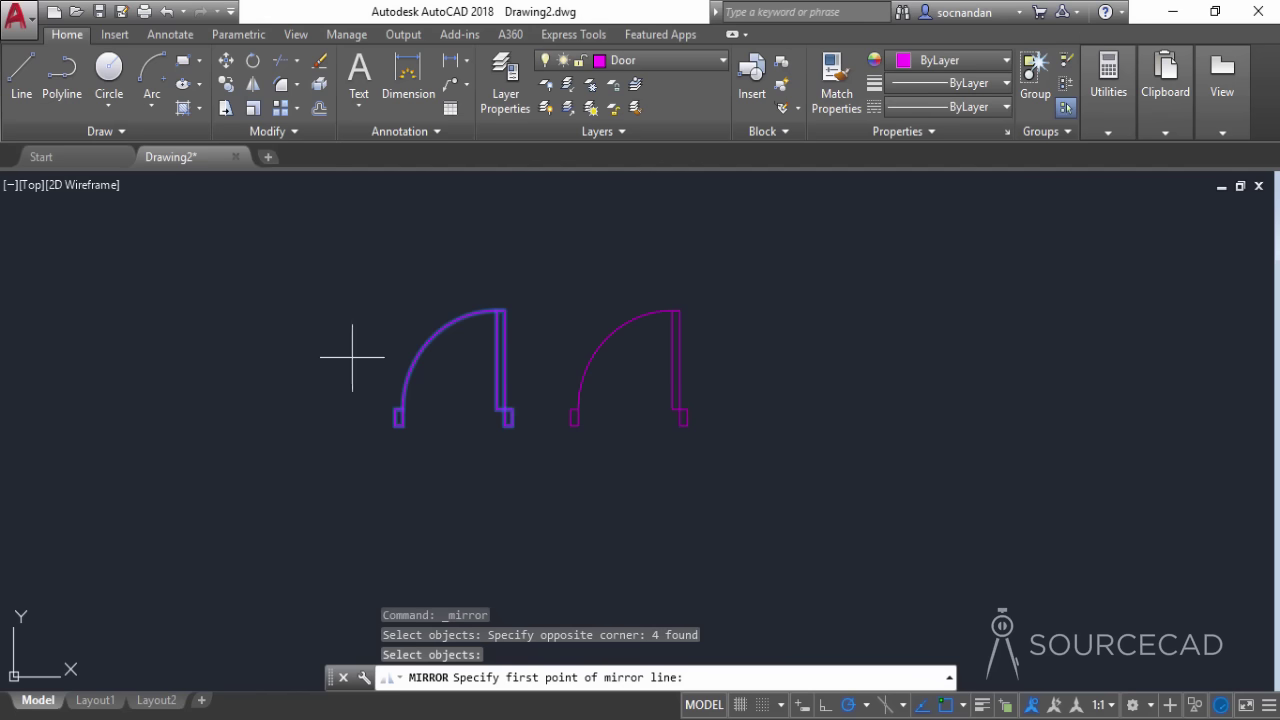
click(401, 420)
click(407, 298)
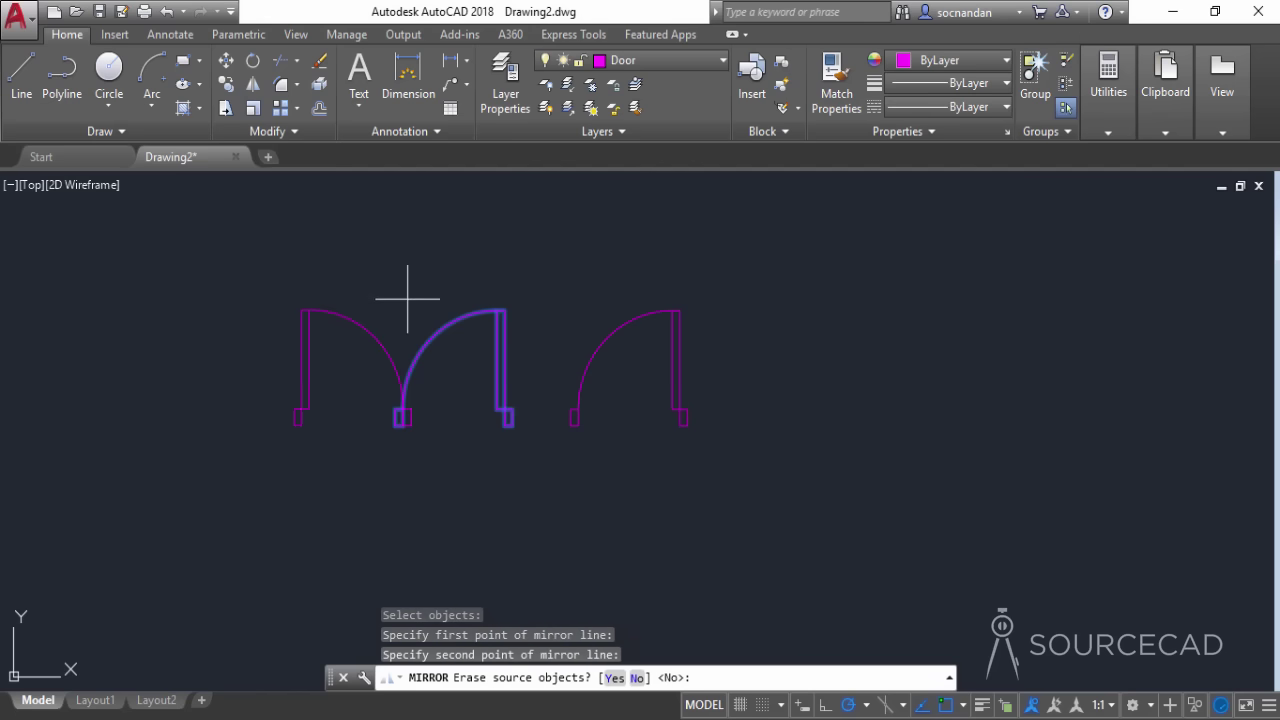
right_click(407, 299)
click(452, 314)
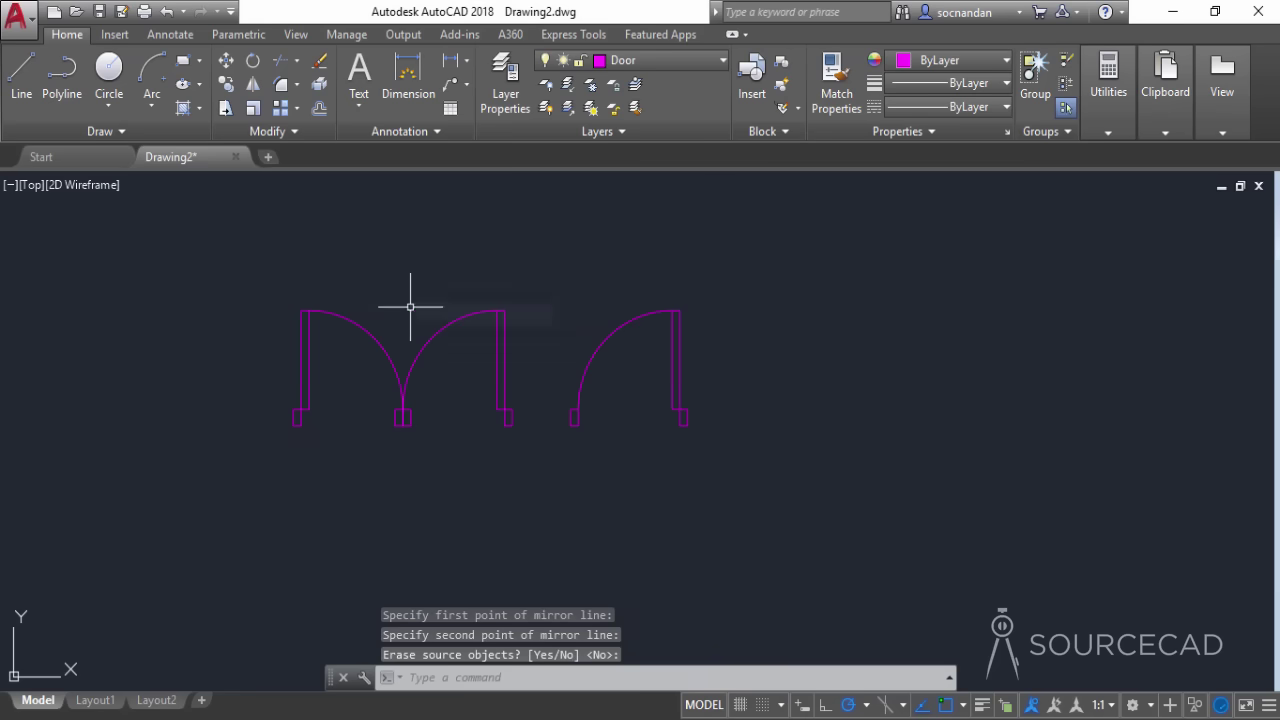
- Erase the two overlapping middle jamb pieces and zoom out to show the floor plan
right_click(393, 404)
click(400, 387)
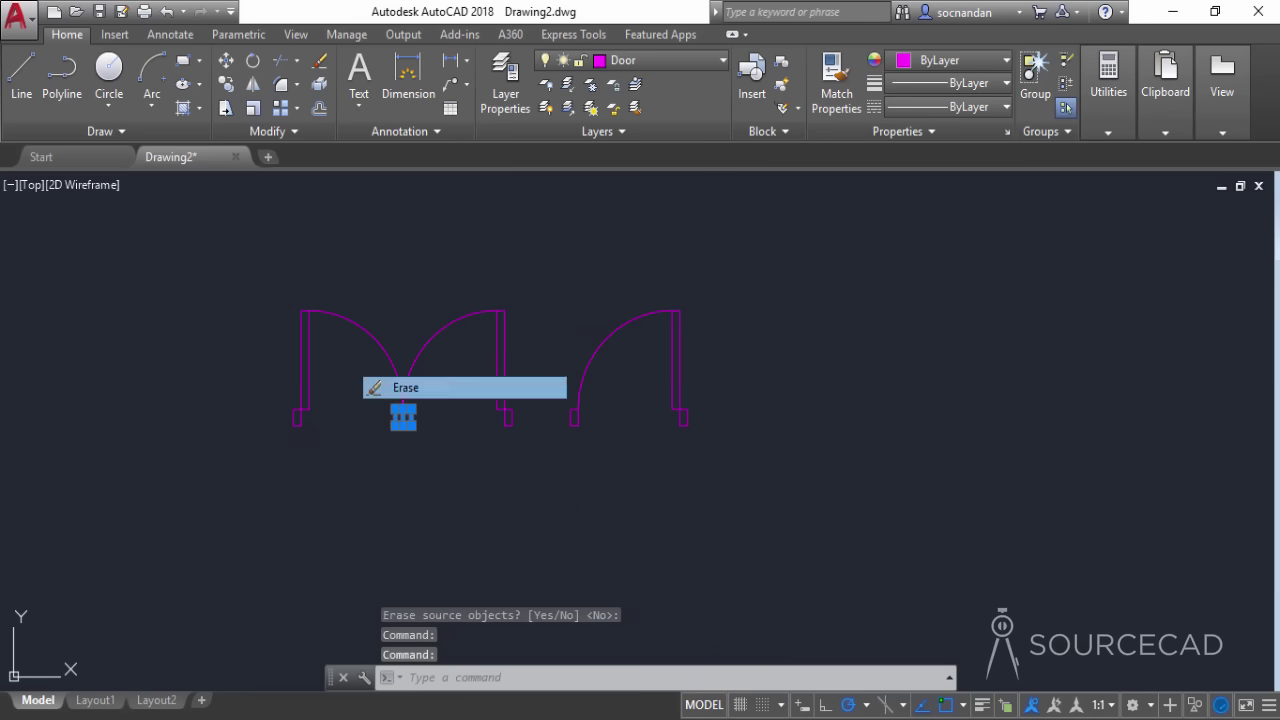
scroll(401, 411, up, 3)
scroll(401, 411, up, 2)
scroll(400, 400, down, 4)
middle_drag(531, 350, 524, 383)
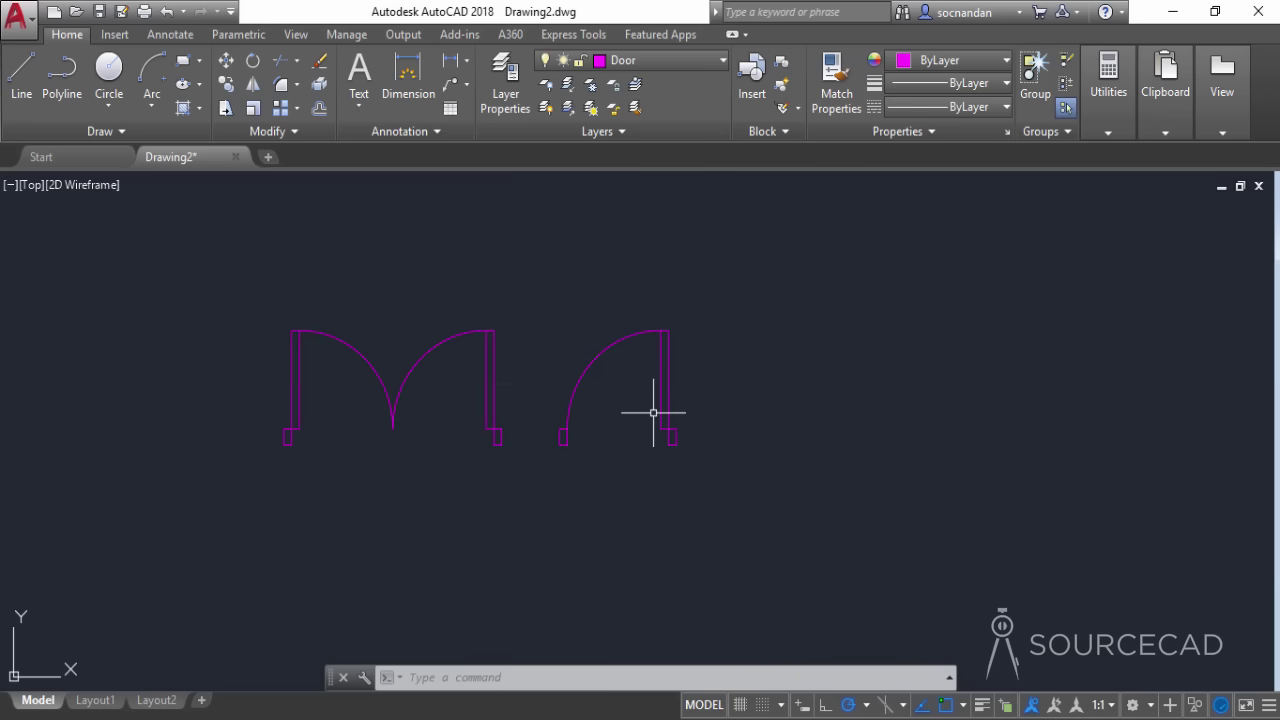
scroll(732, 403, down, 3)
mouse_move(879, 404)
middle_down()
mouse_move(510, 469)
mouse_move(342, 434)
middle_up()
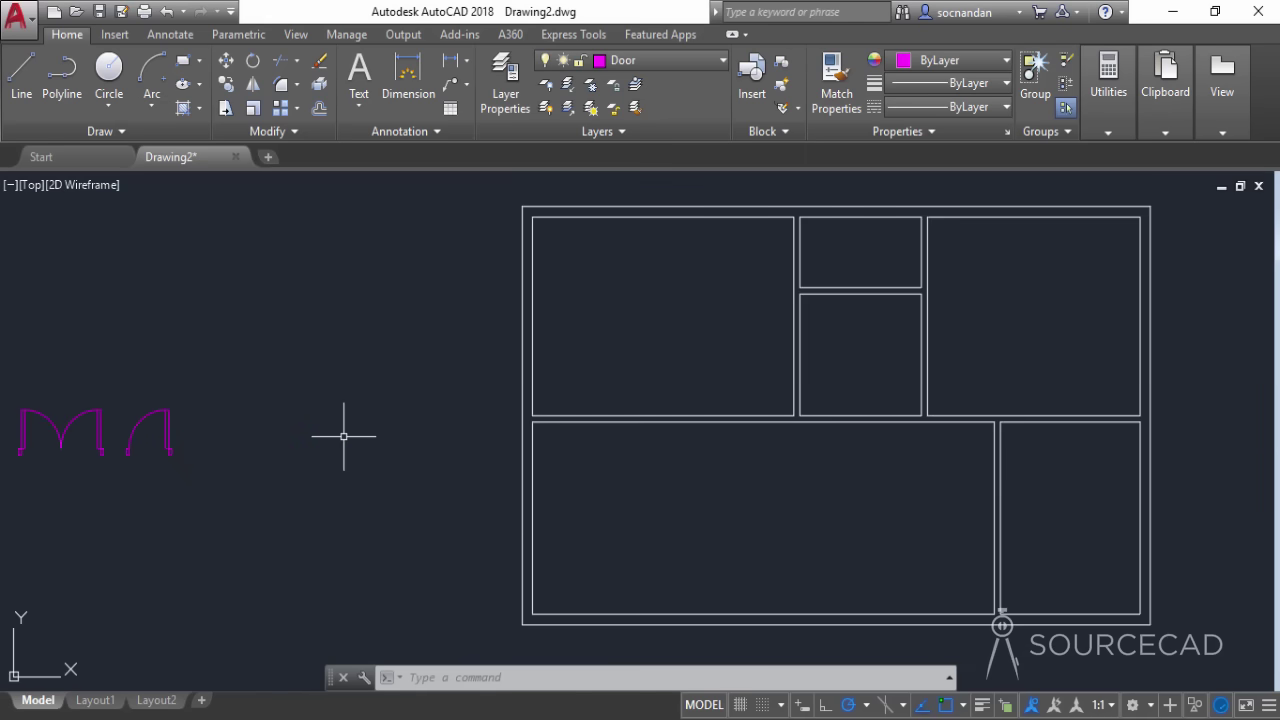
- On the Window layer, draw a 5' by 6" rectangle left of the floor plan
click(186, 108)
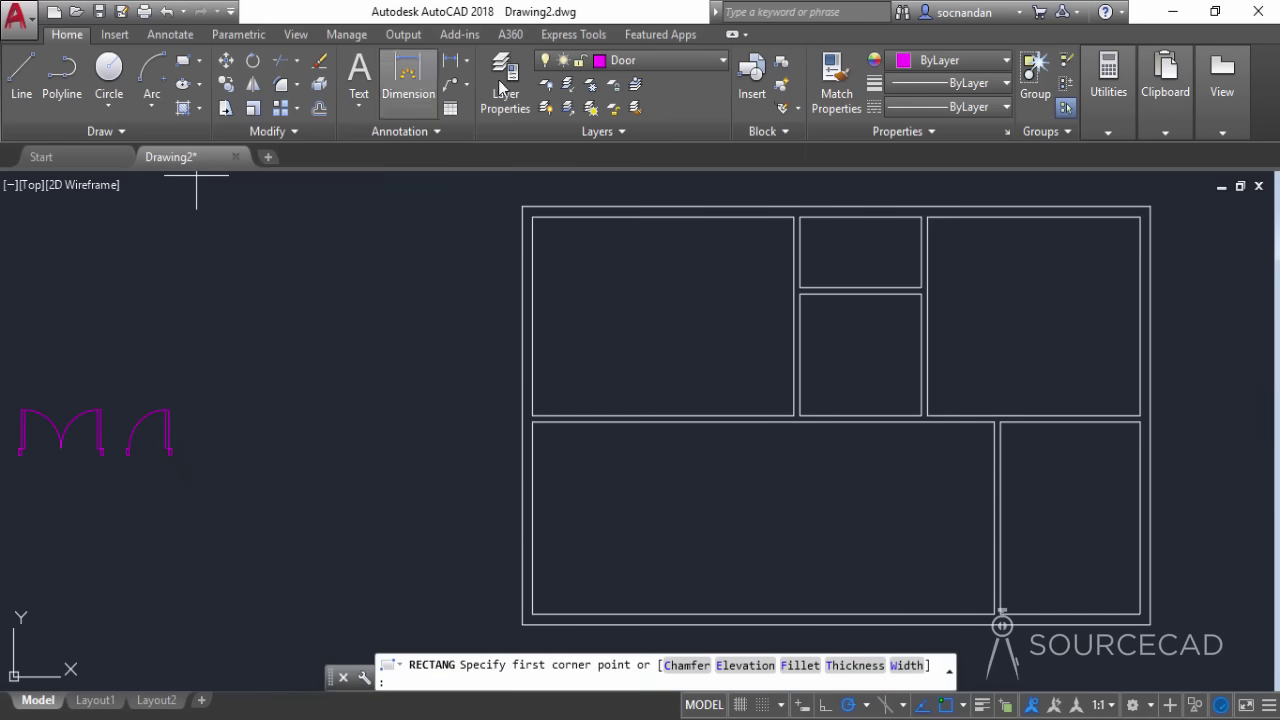
click(682, 58)
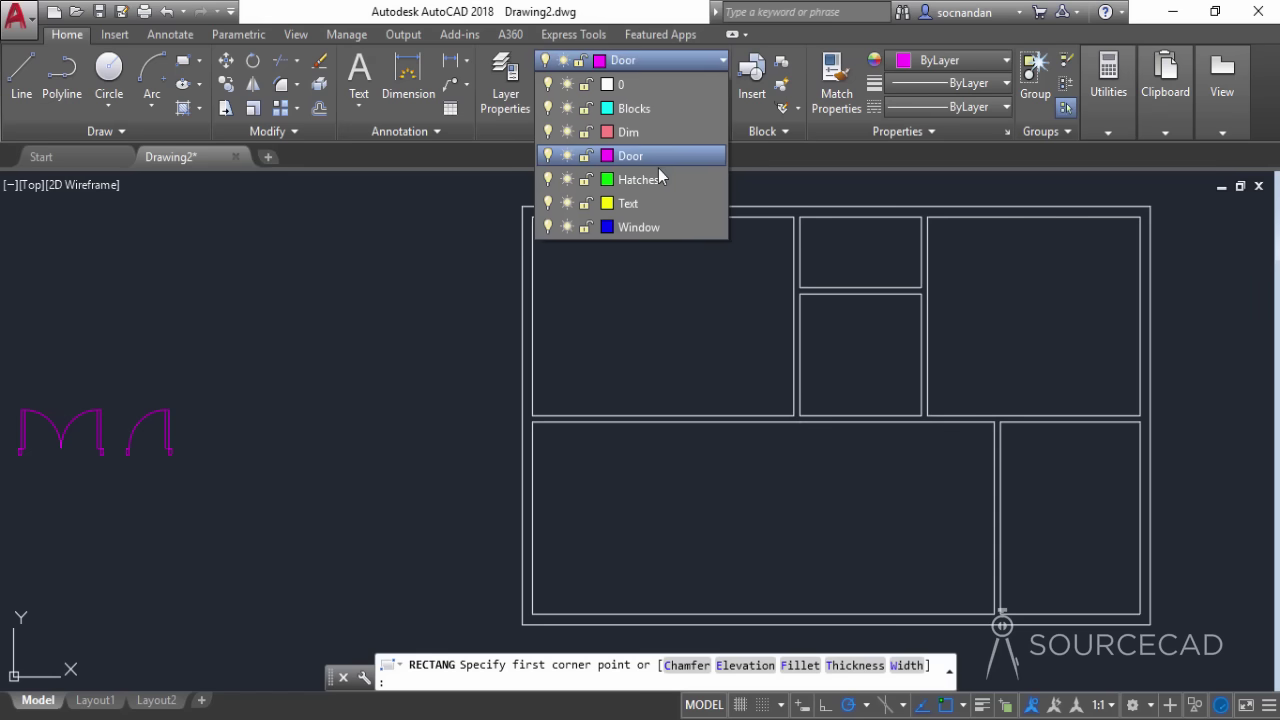
click(656, 228)
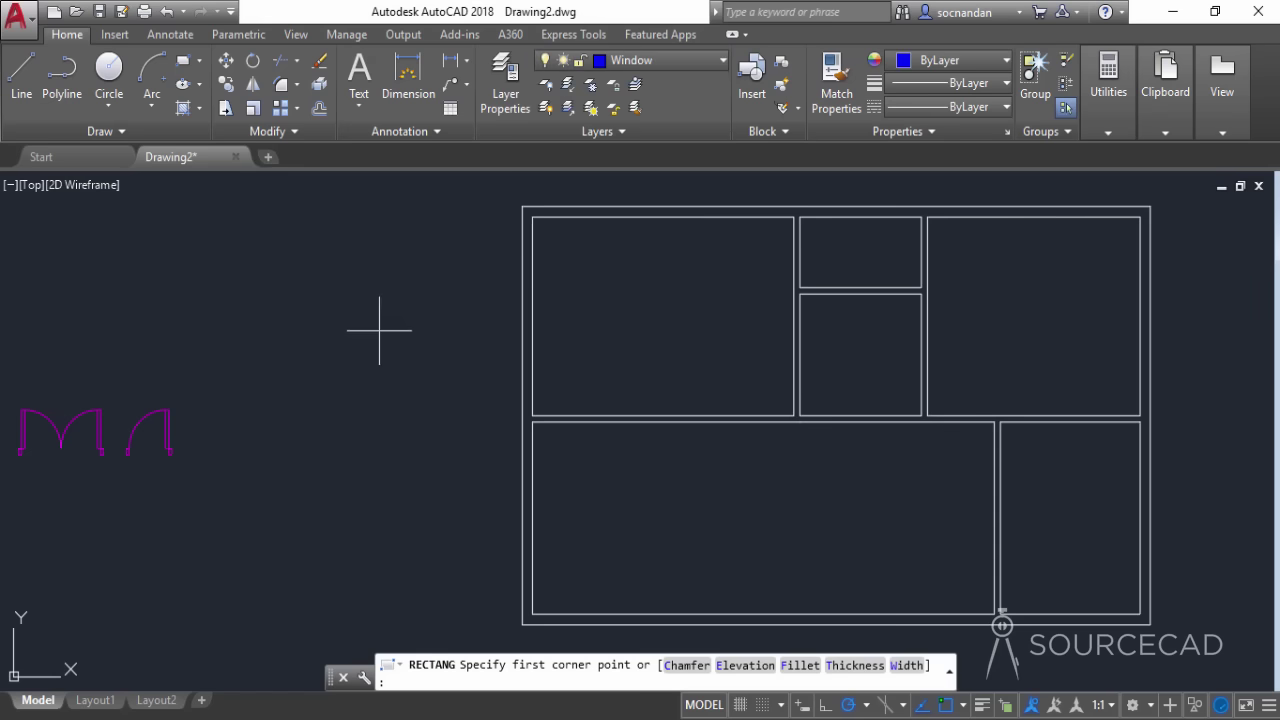
click(282, 416)
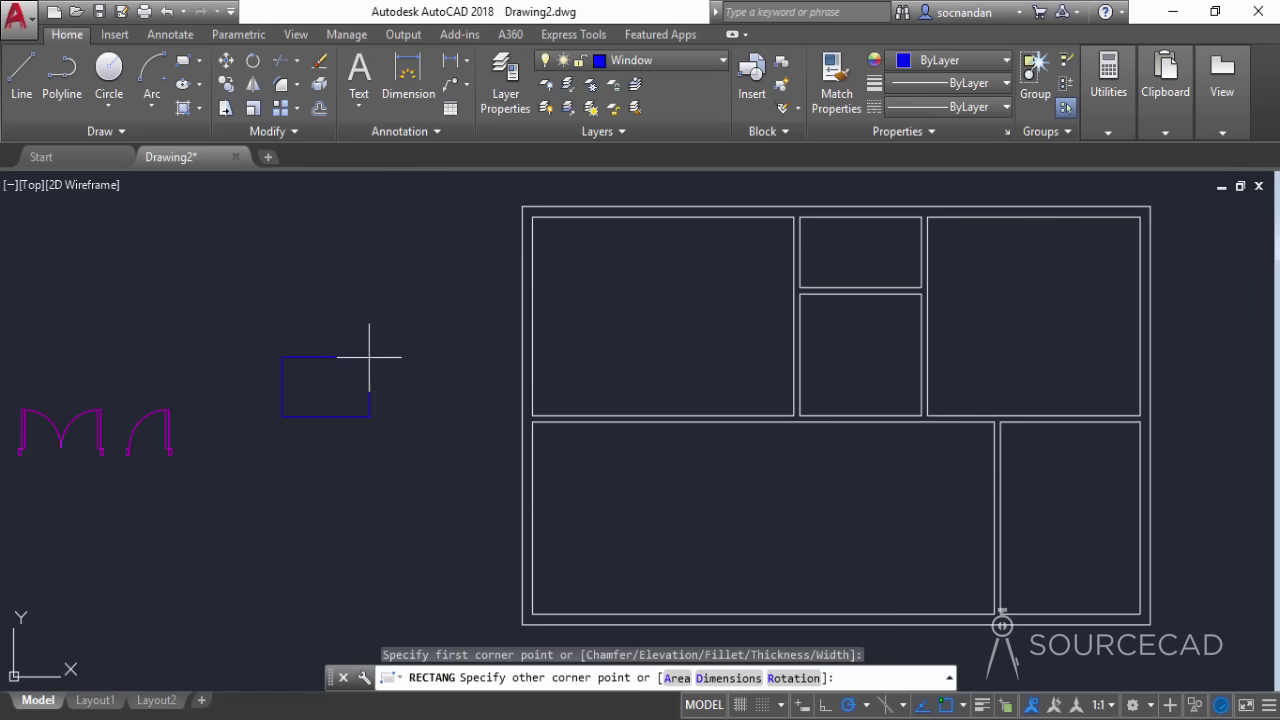
key(F8)
text(@5',6")
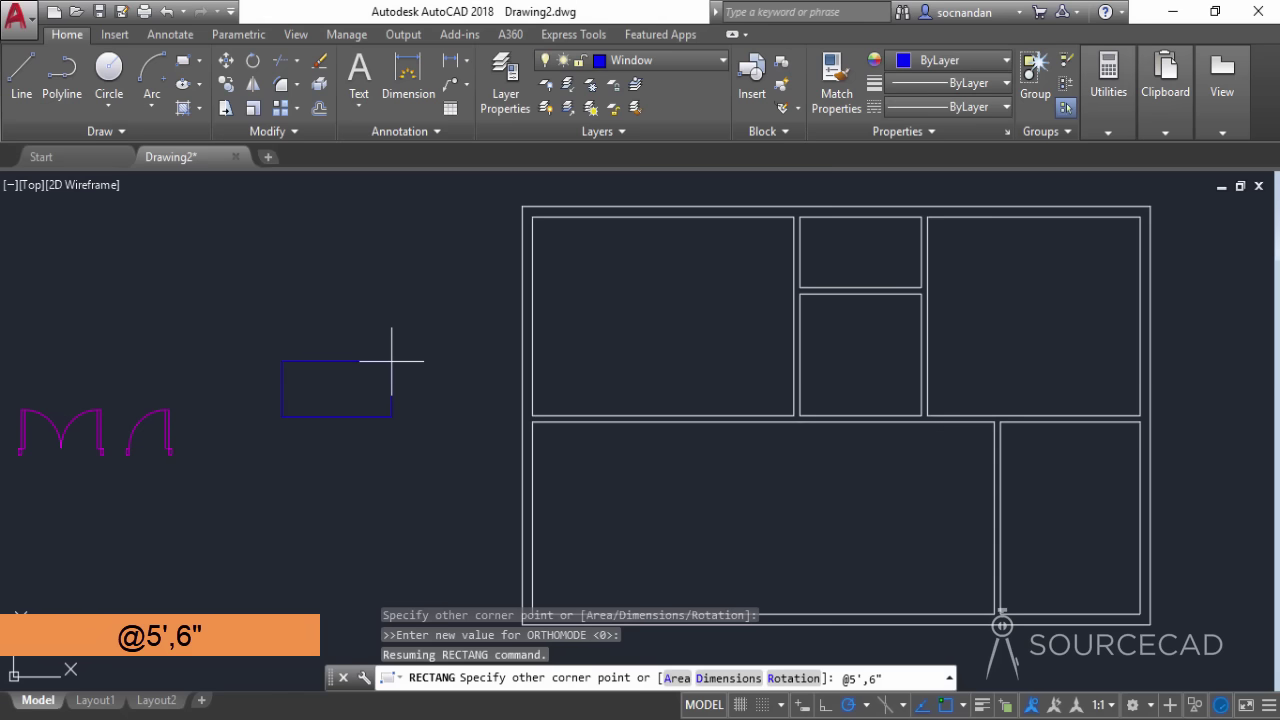
key(Return)
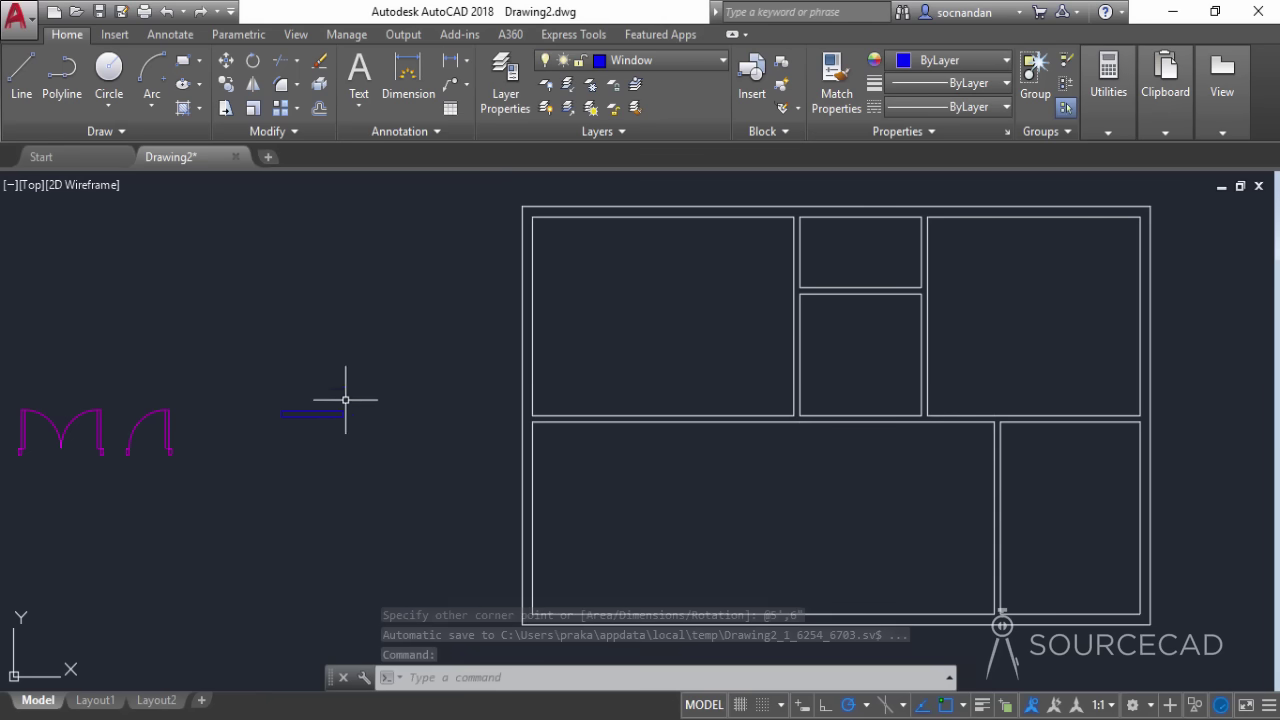
- Set the Window layer's colour to orange, index 30, in Layer Properties
click(505, 80)
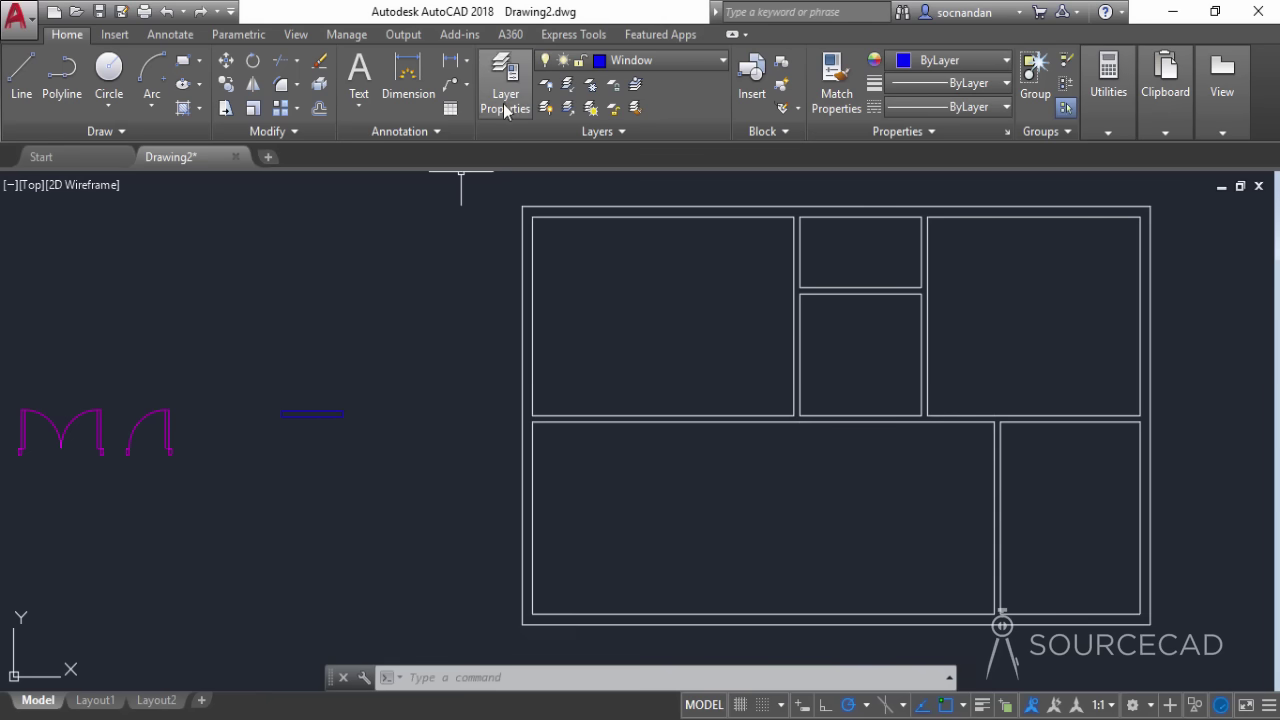
click(417, 394)
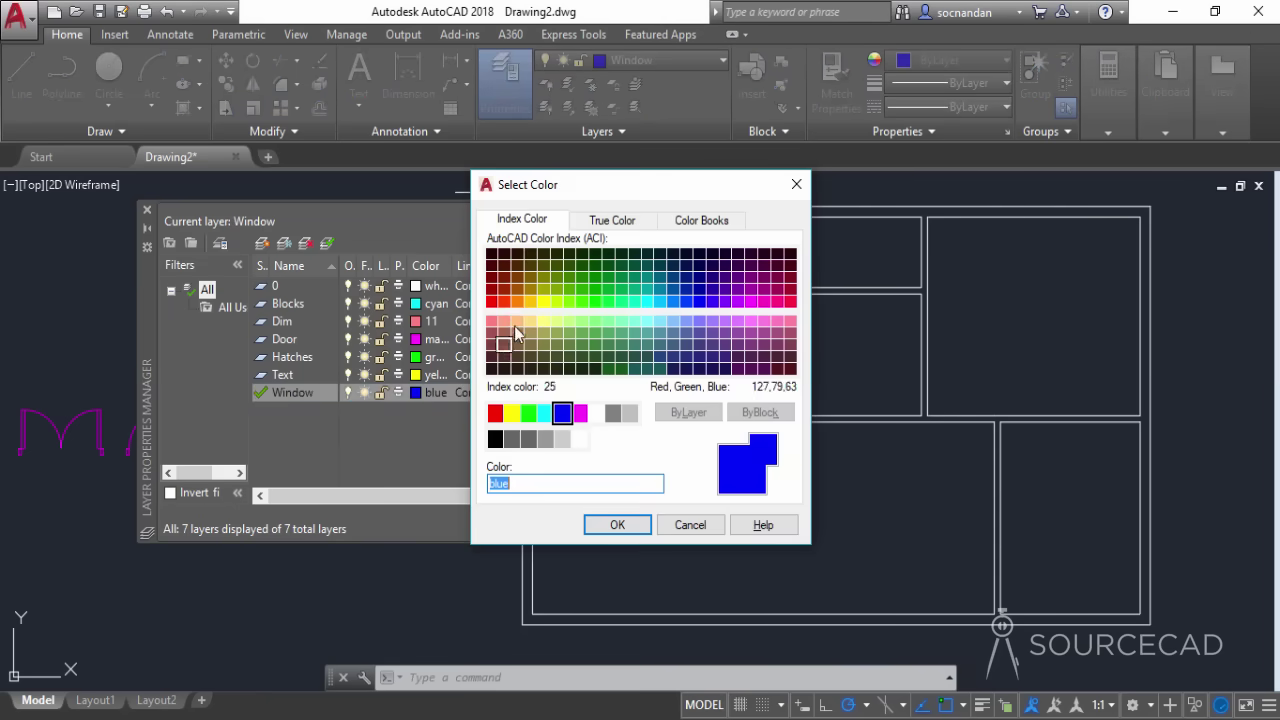
click(518, 306)
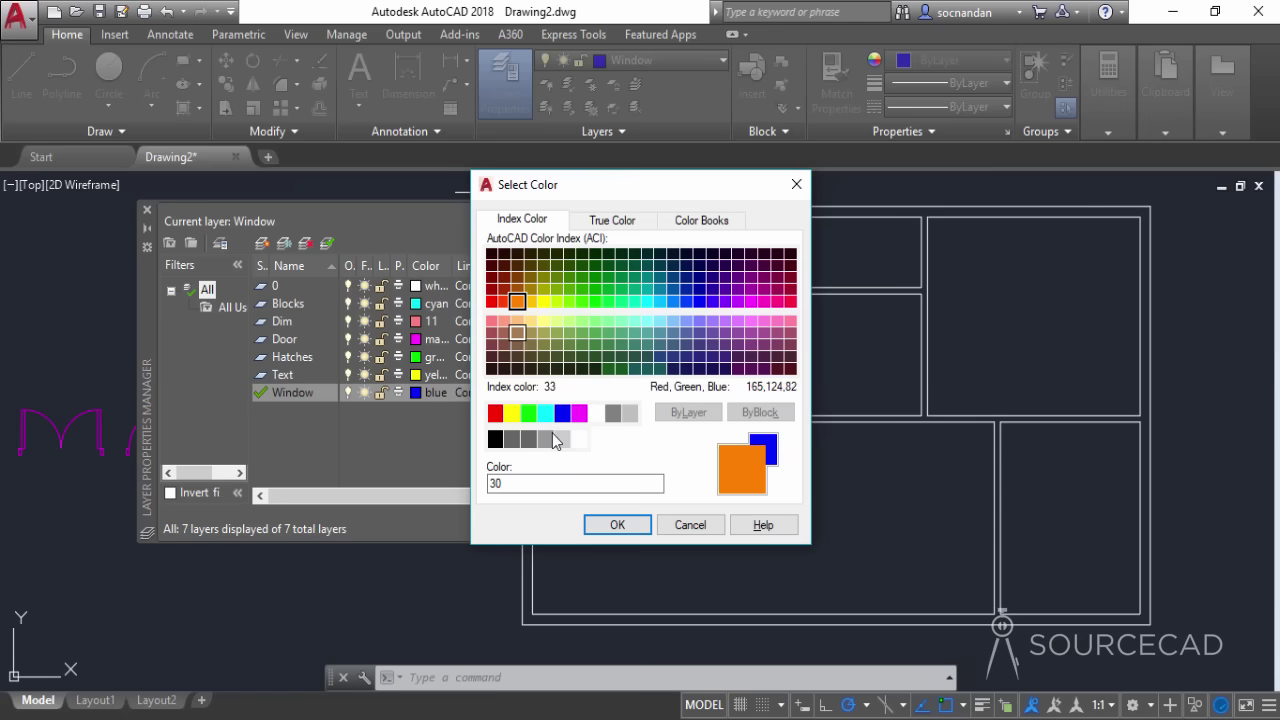
click(612, 524)
click(147, 211)
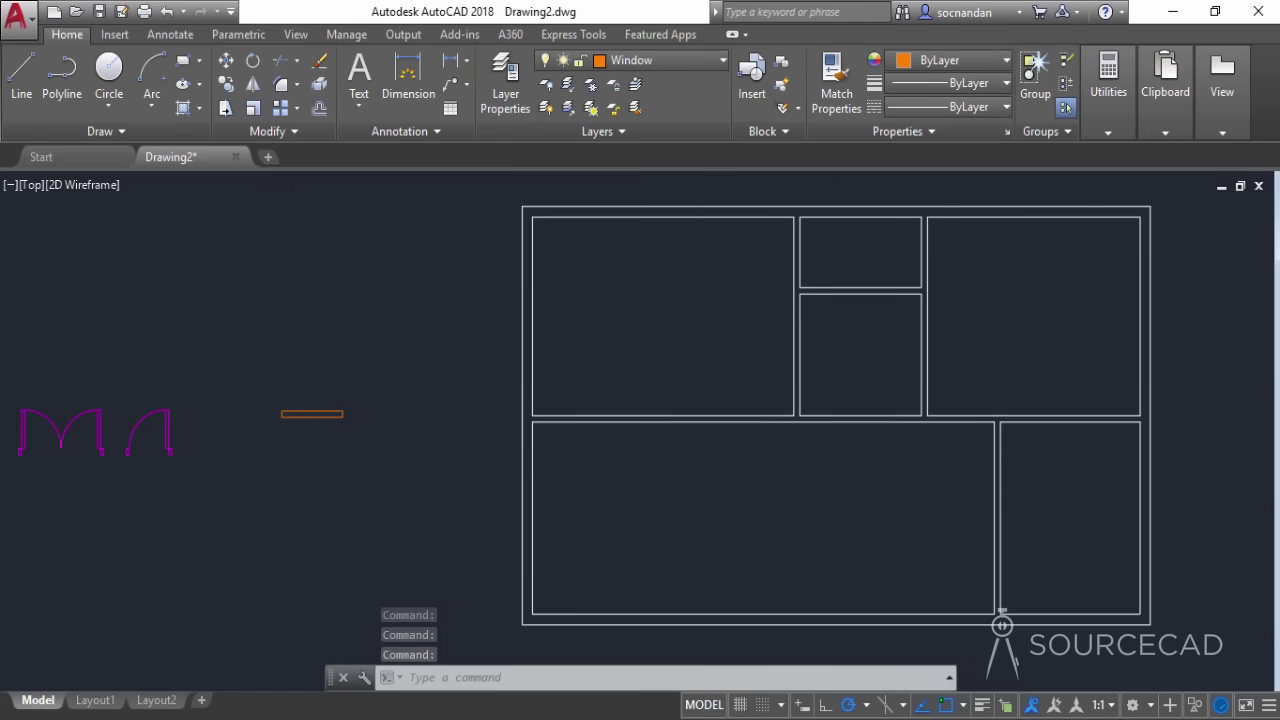
scroll(310, 410, up, 5)
- Explode the orange rectangle into separate lines with X
click(340, 397)
text(x)
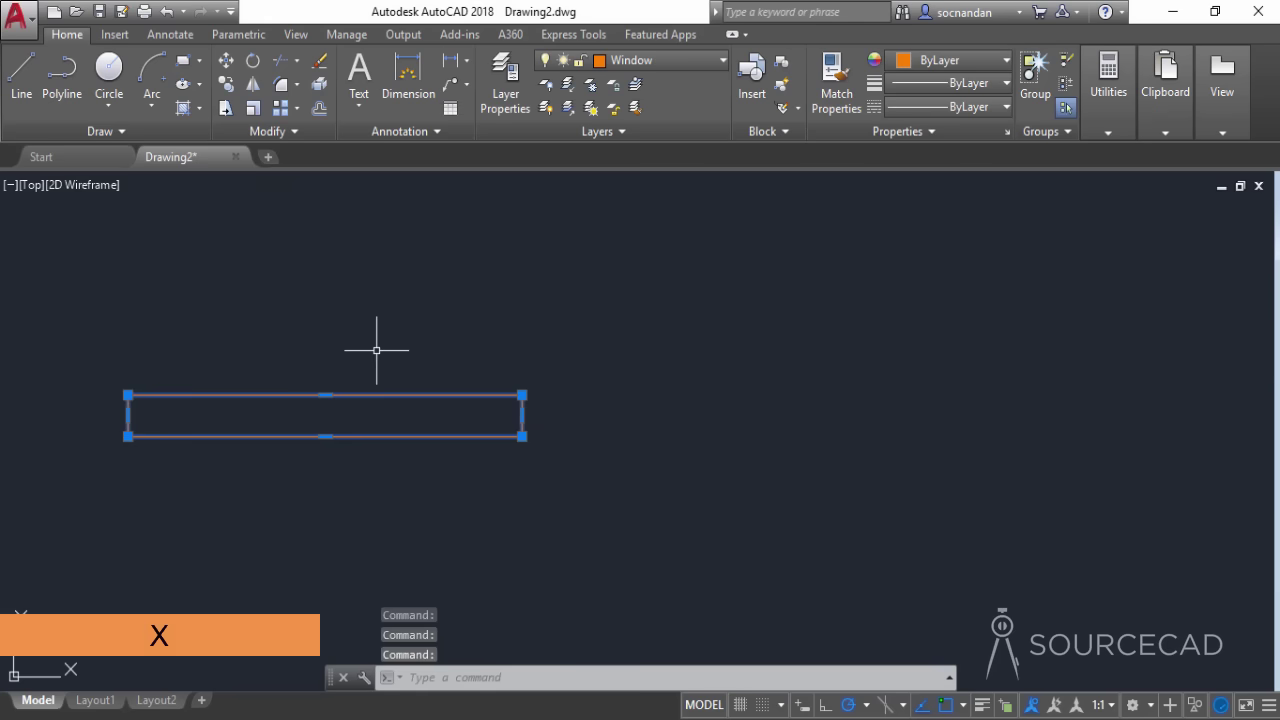
key(Return)
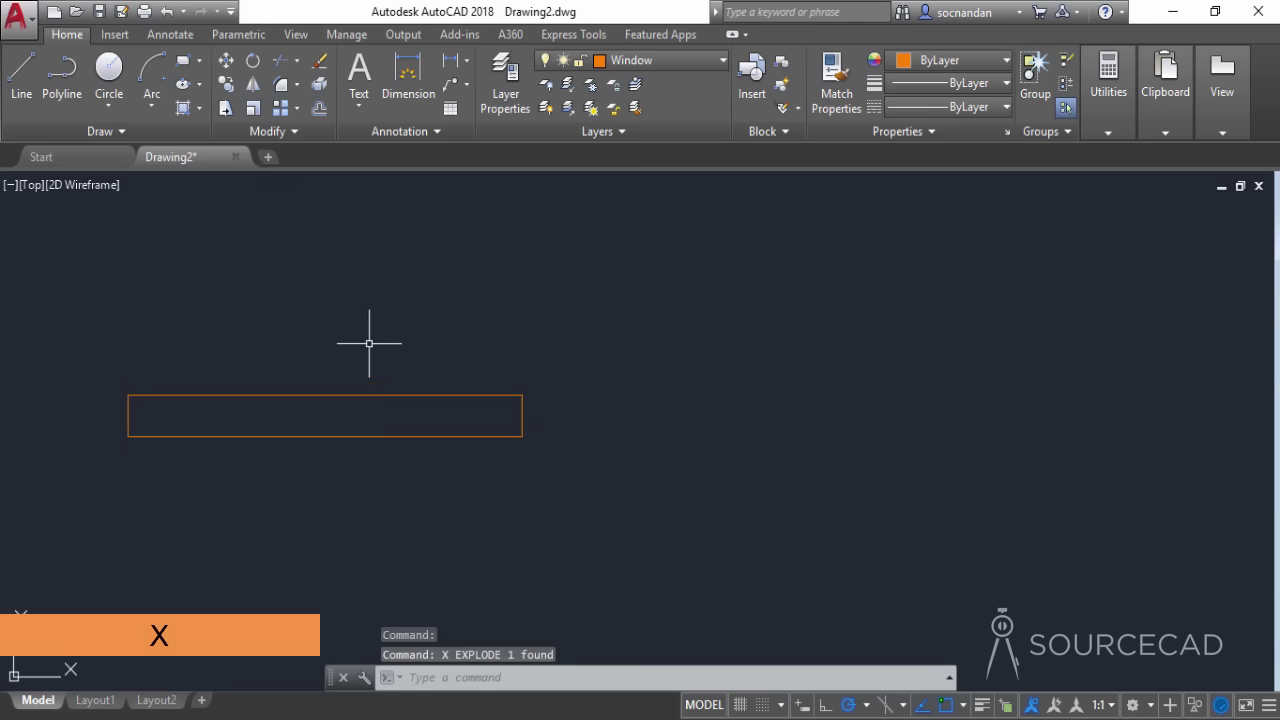
- Offset the top and bottom edges 1" inward
click(319, 108)
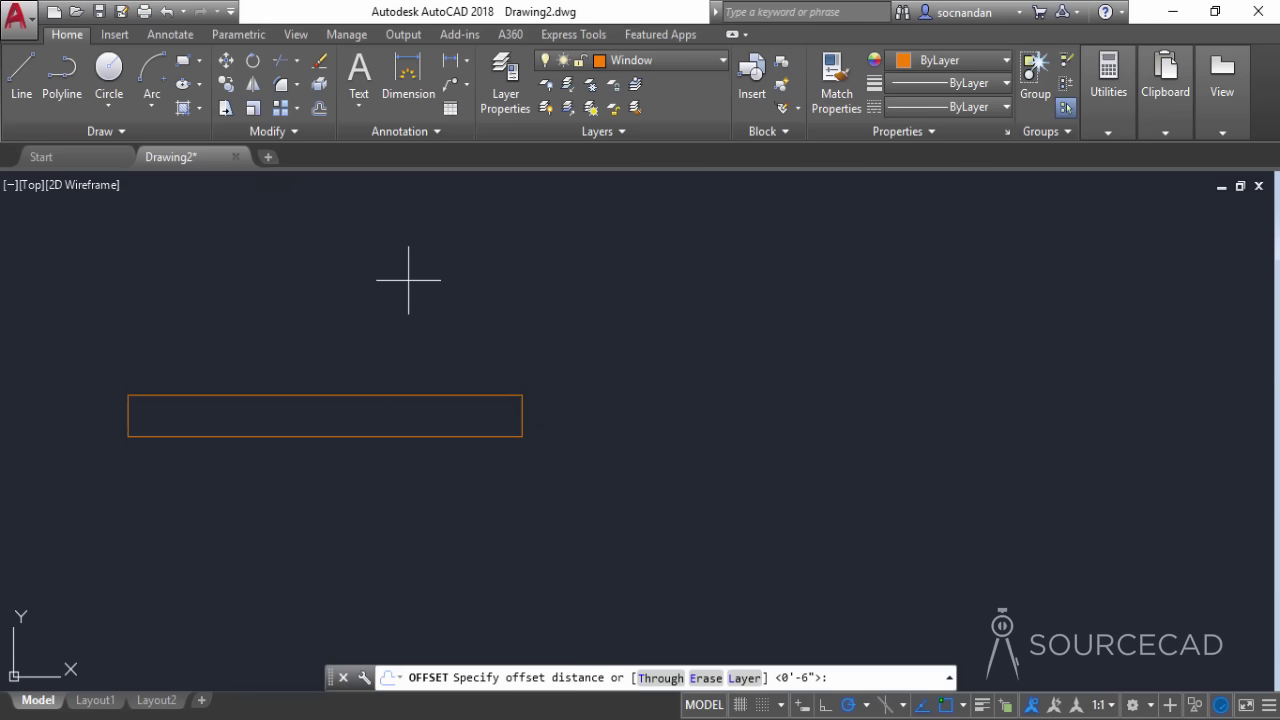
text(1")
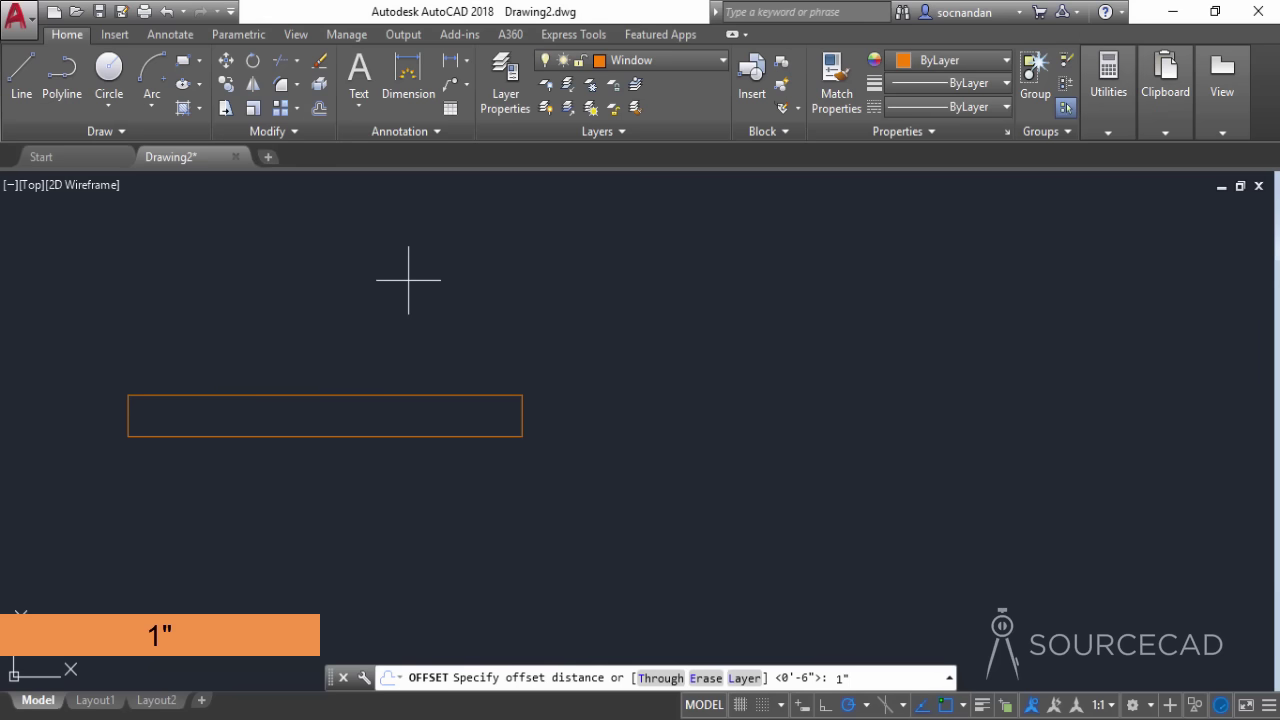
key(Return)
click(432, 396)
click(427, 414)
click(429, 434)
click(429, 420)
right_click(469, 336)
click(469, 336)
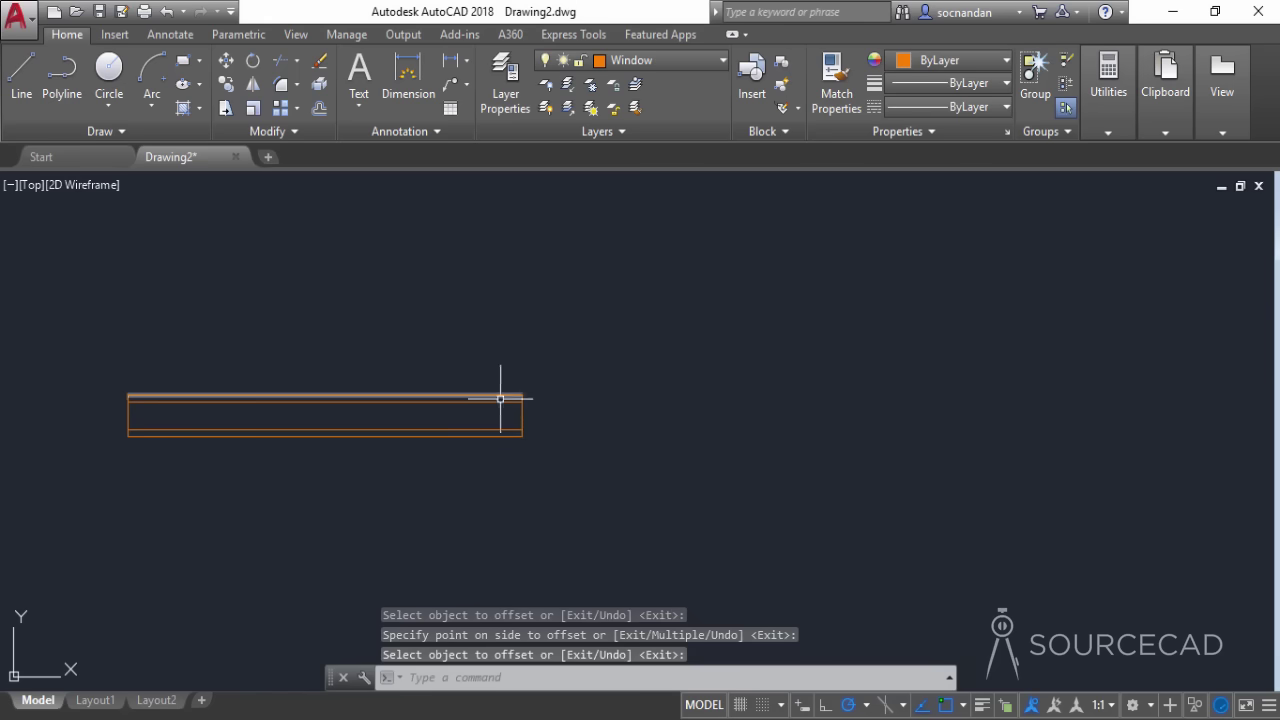
- Copy the right edge to the window's middle as a central divider
click(522, 418)
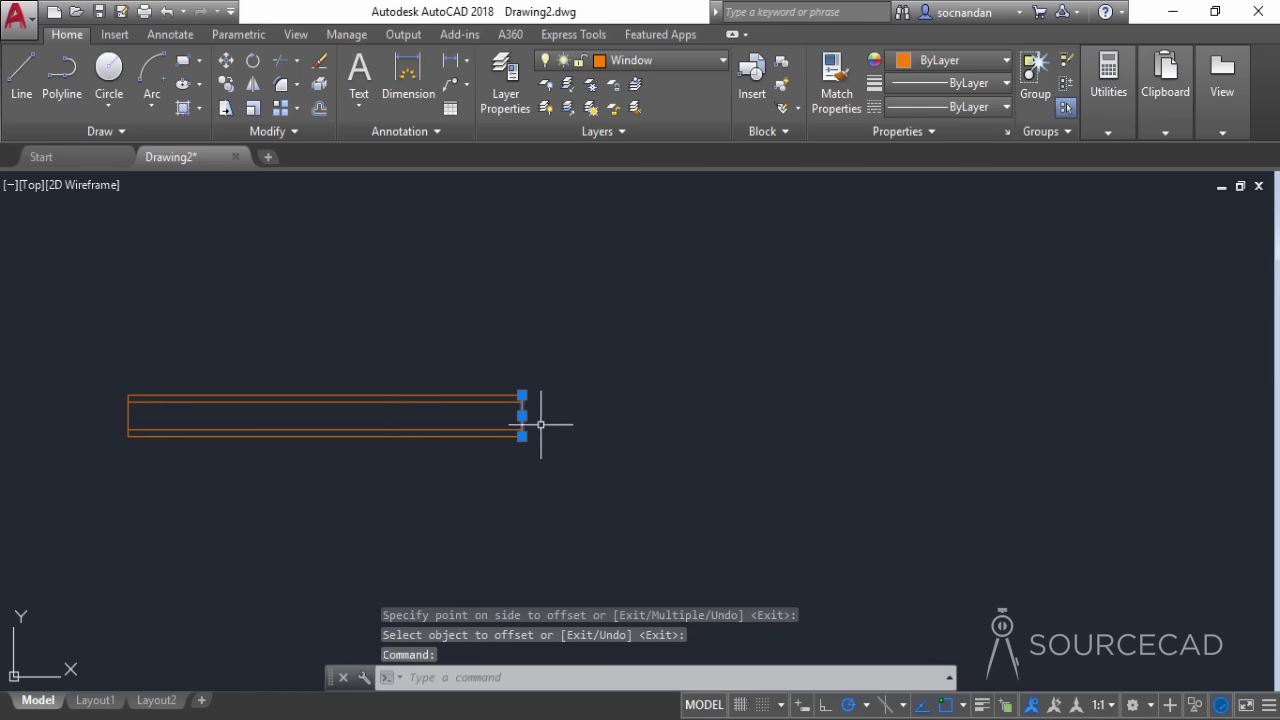
click(228, 84)
click(522, 396)
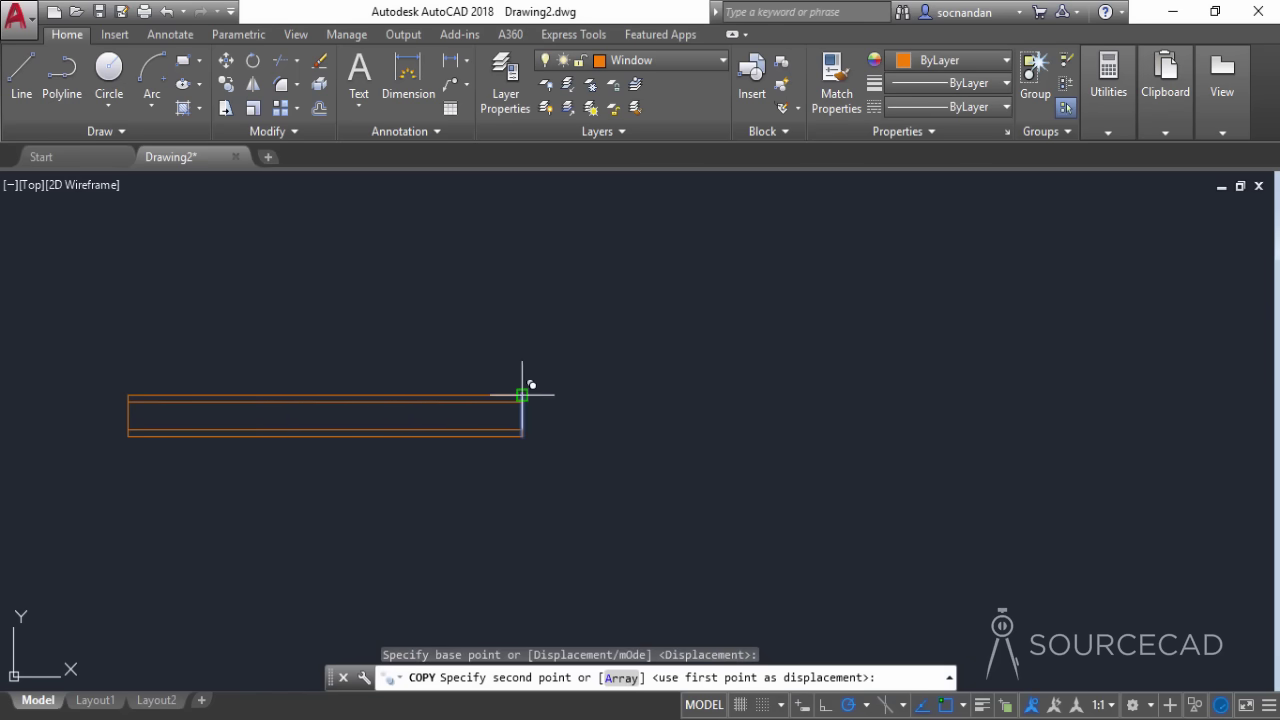
right_click(399, 367)
click(410, 366)
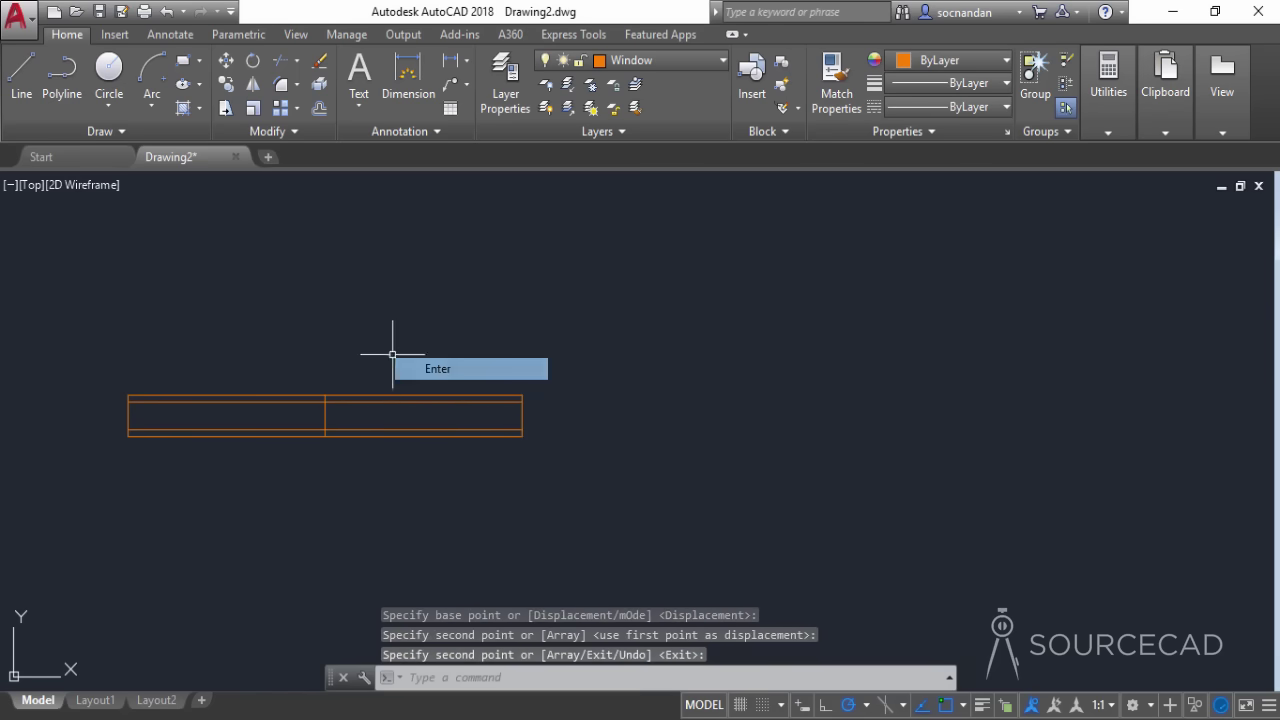
- Trim the divider's overhang so it fits between the inner lines
click(281, 60)
key(Return)
scroll(320, 403, up, 5)
click(290, 388)
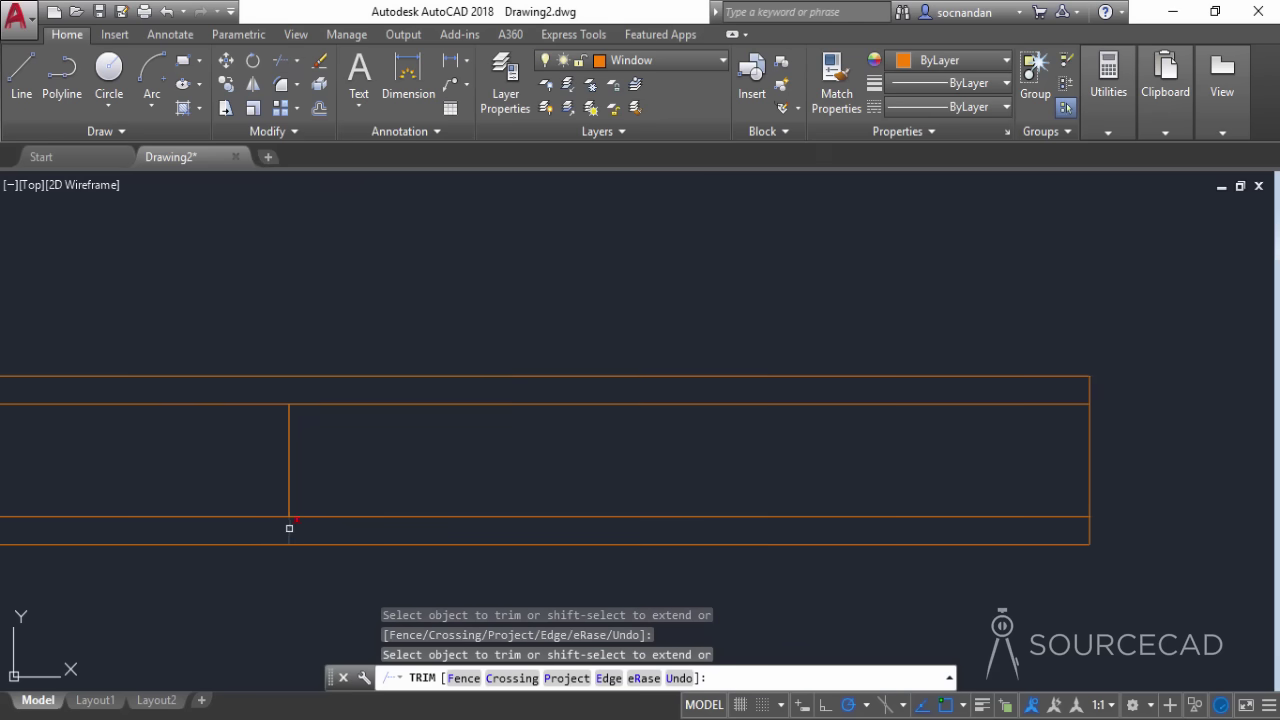
right_click(340, 457)
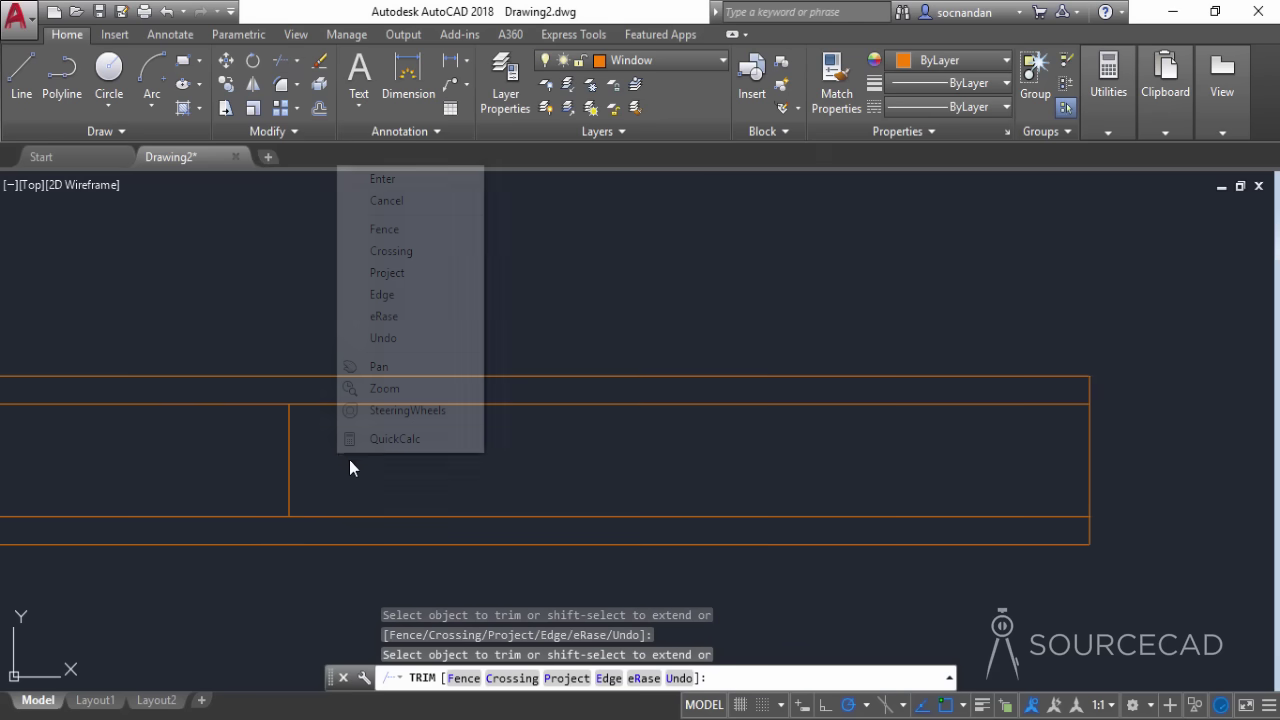
click(375, 175)
scroll(399, 260, down, 3)
scroll(394, 266, down, 1)
middle_drag(394, 266, 454, 306)
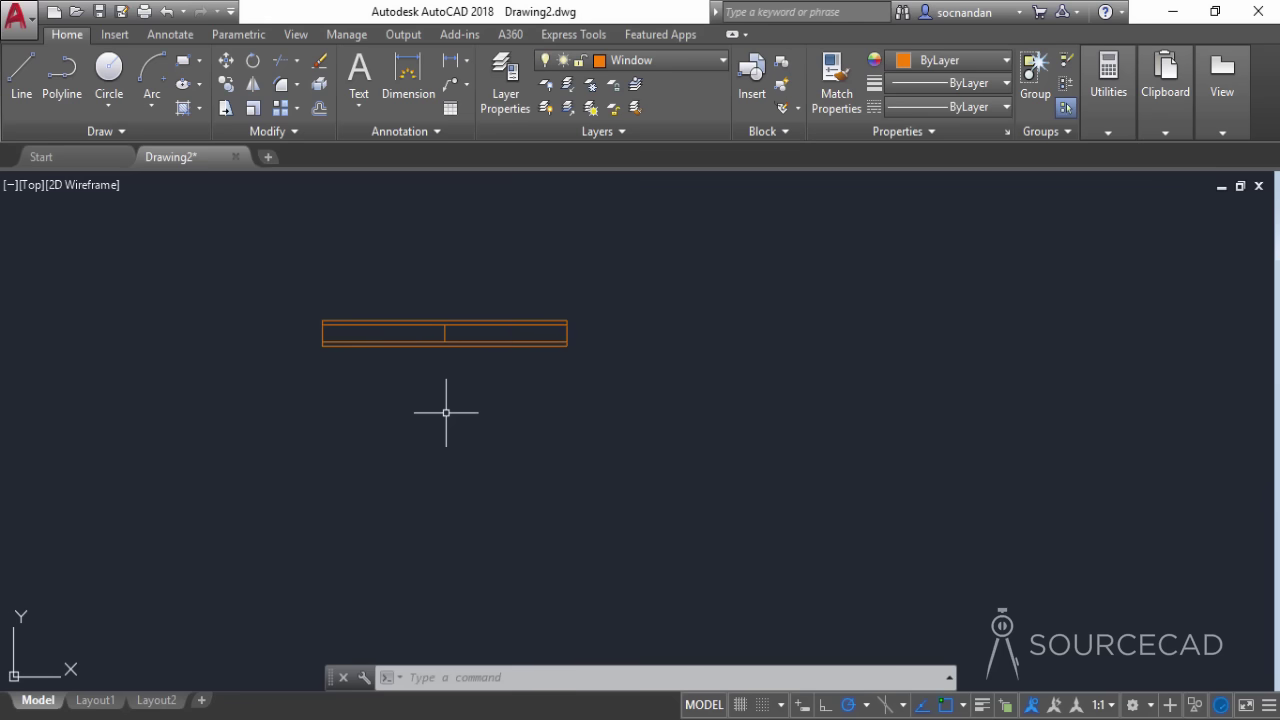
- Draw a 6' by 10" rectangle with ortho on and explode it into lines
click(183, 60)
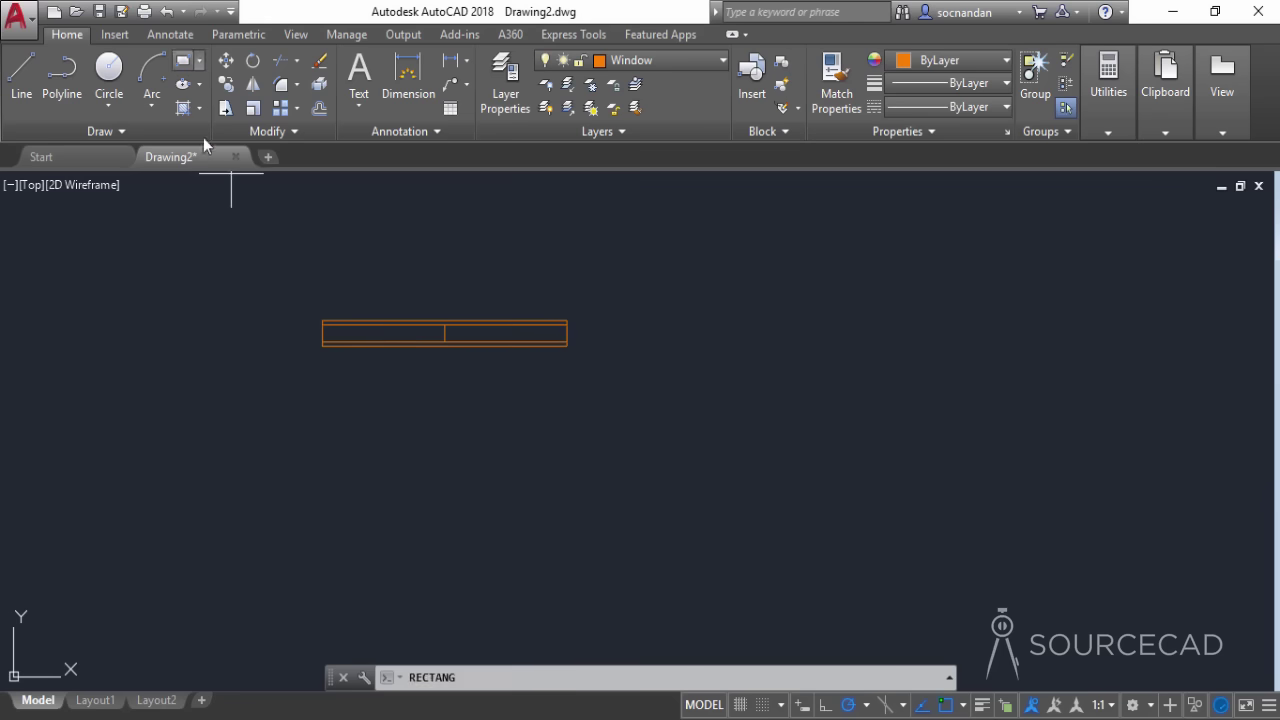
click(314, 488)
key(F8)
text(@6',10")
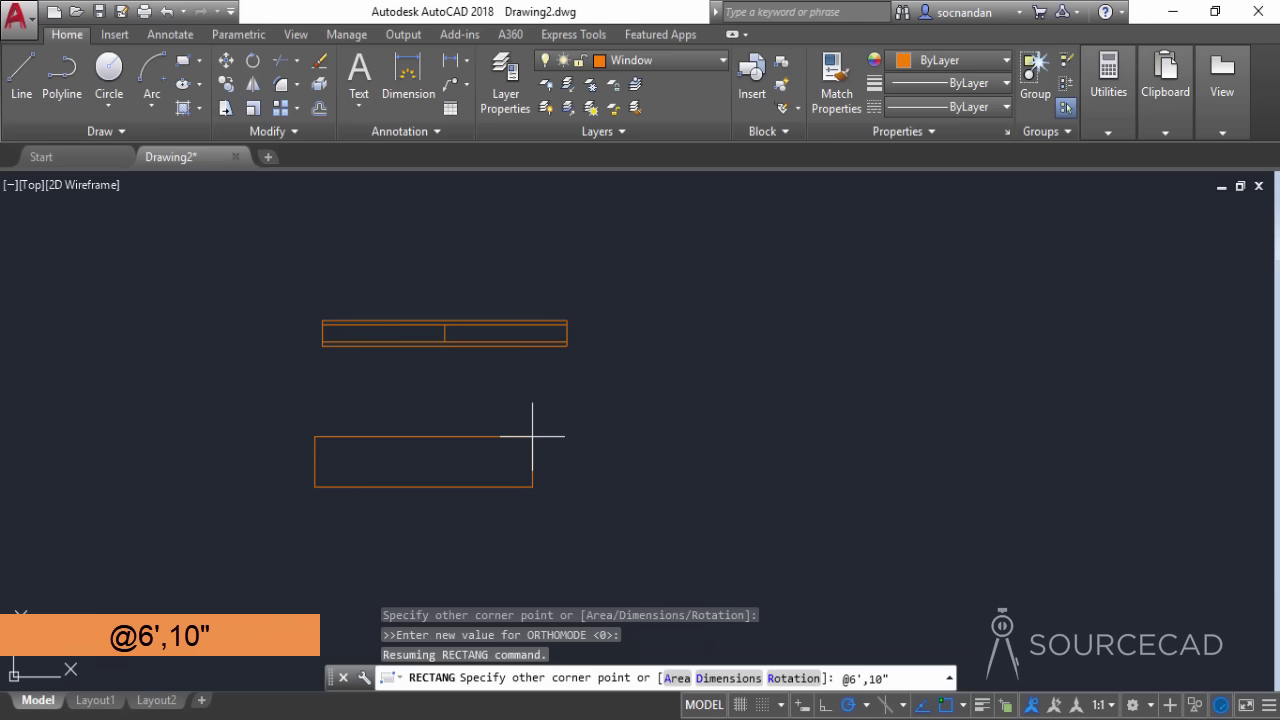
key(Return)
click(532, 438)
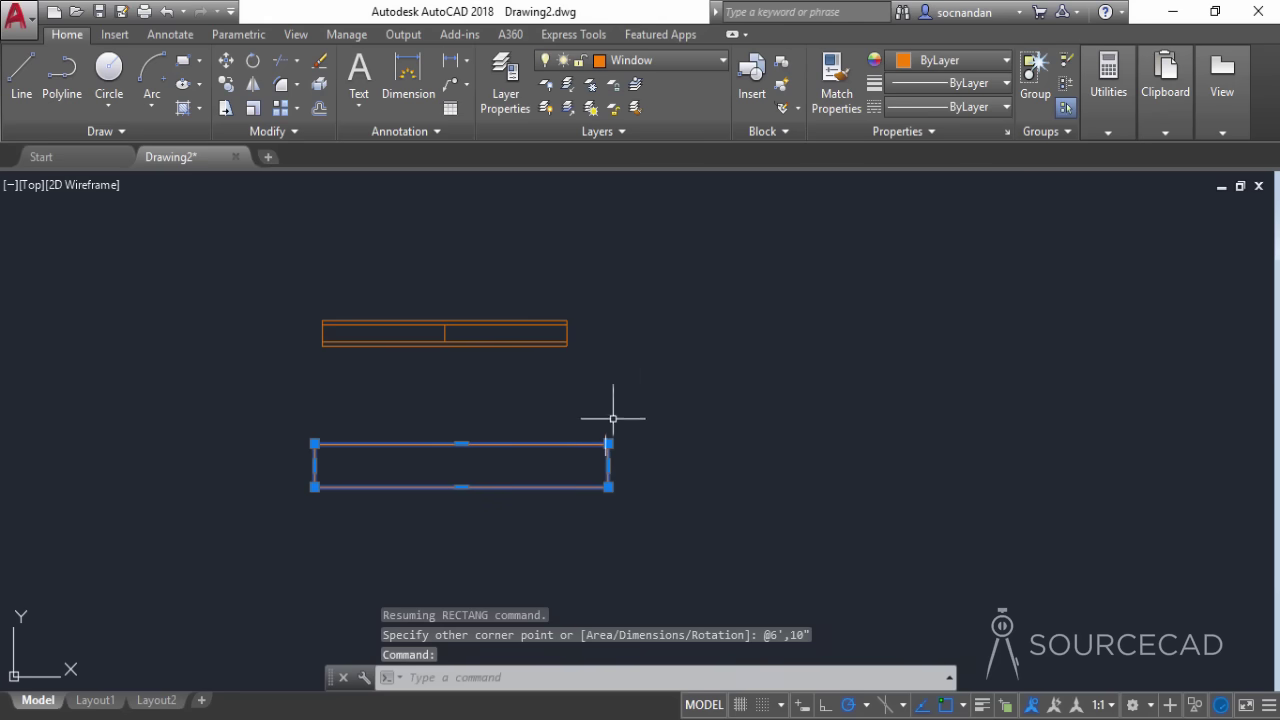
text(x)
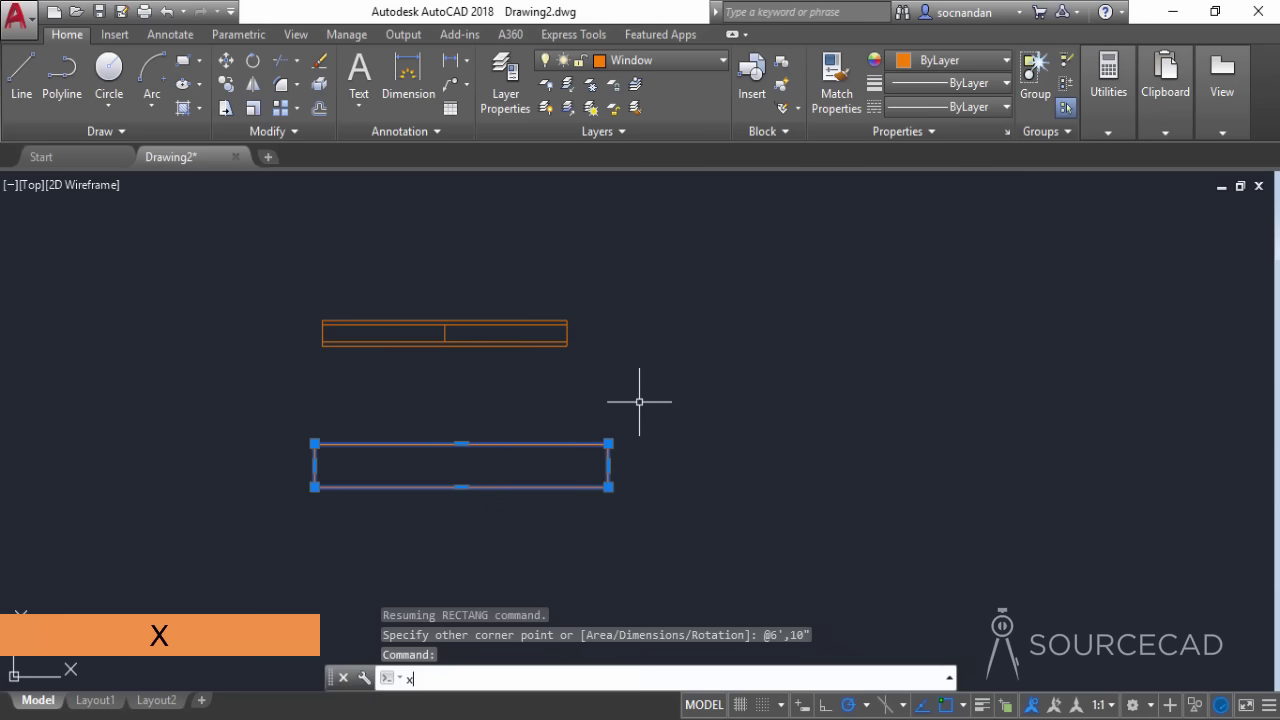
key(Return)
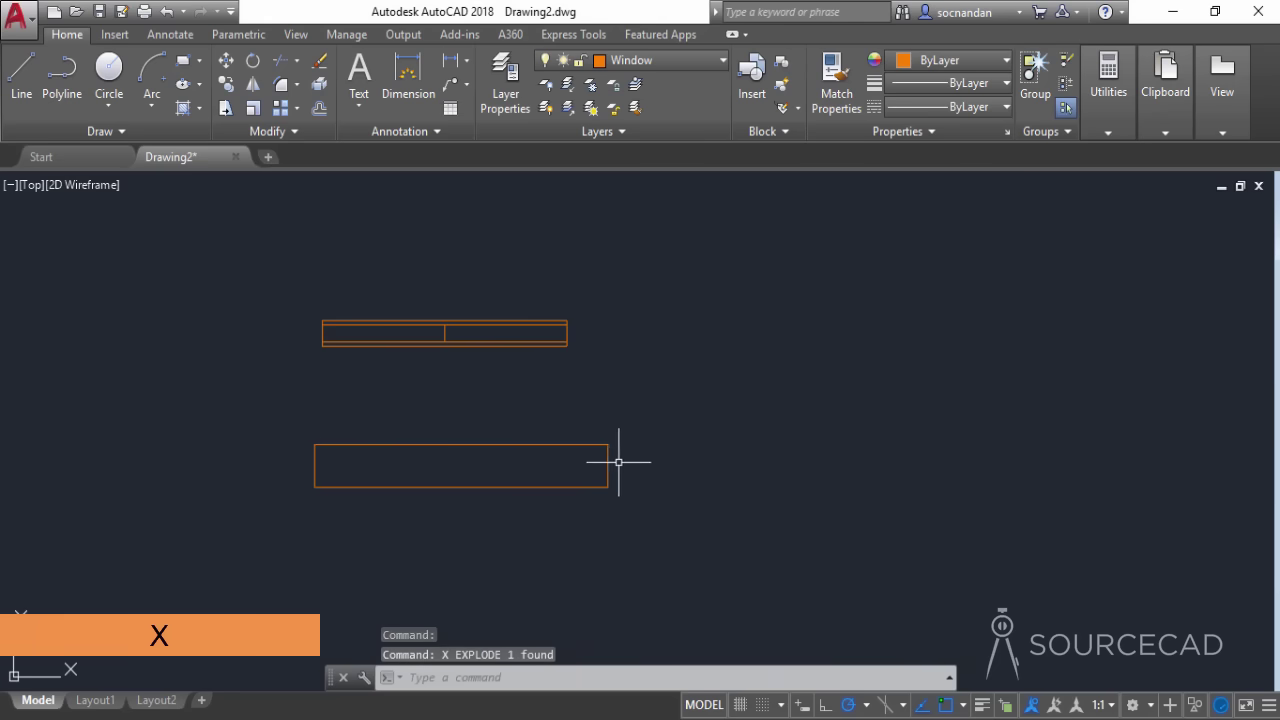
- Offset the rectangle's top and bottom lines 2" inward
click(319, 107)
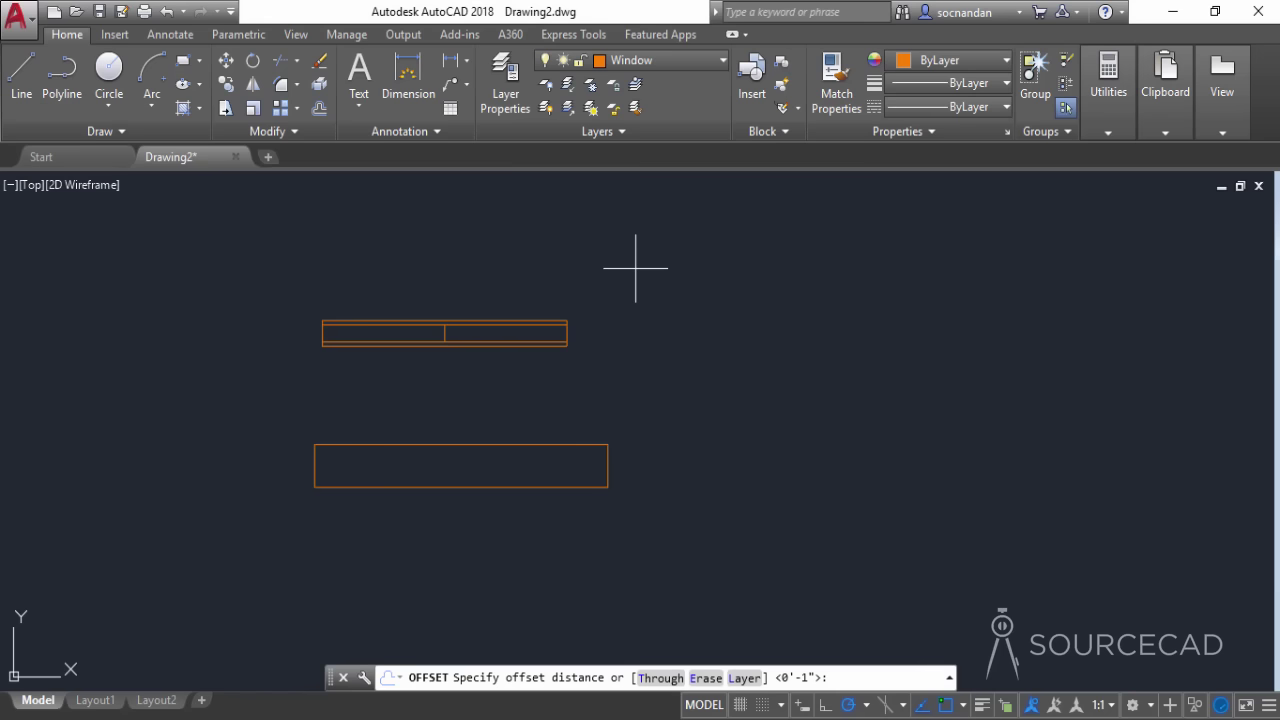
text(2)
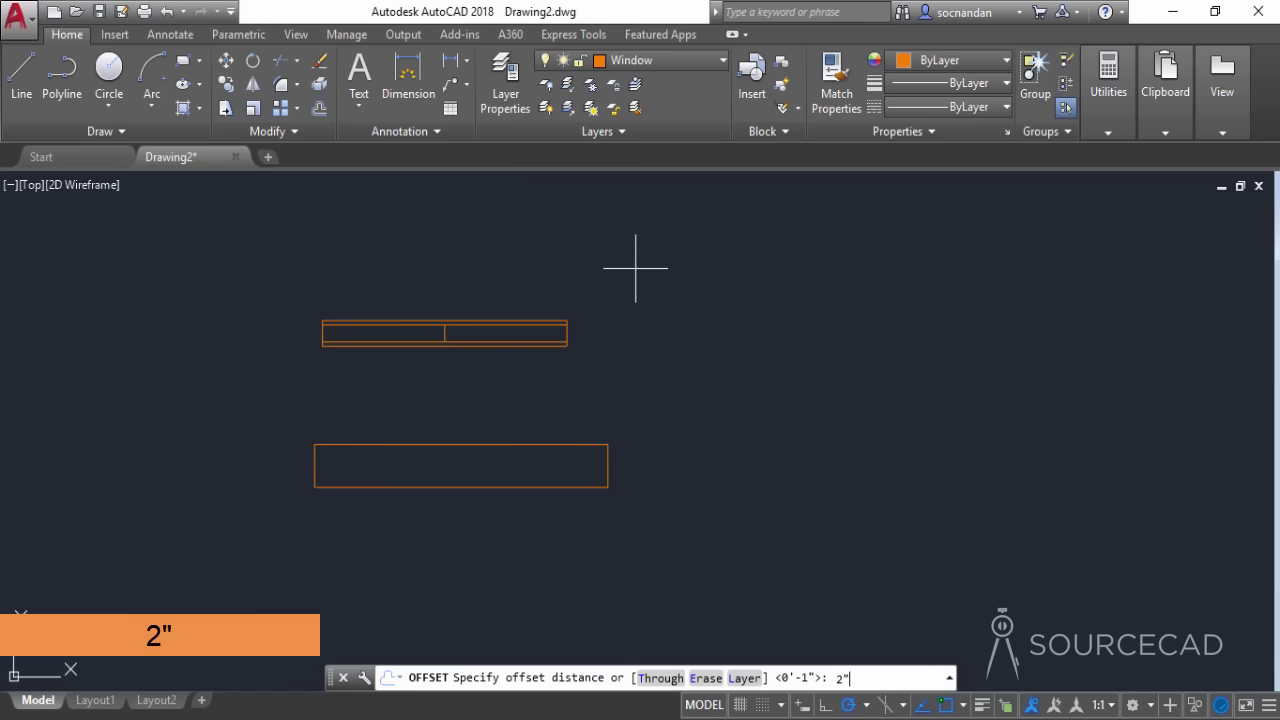
key(Return)
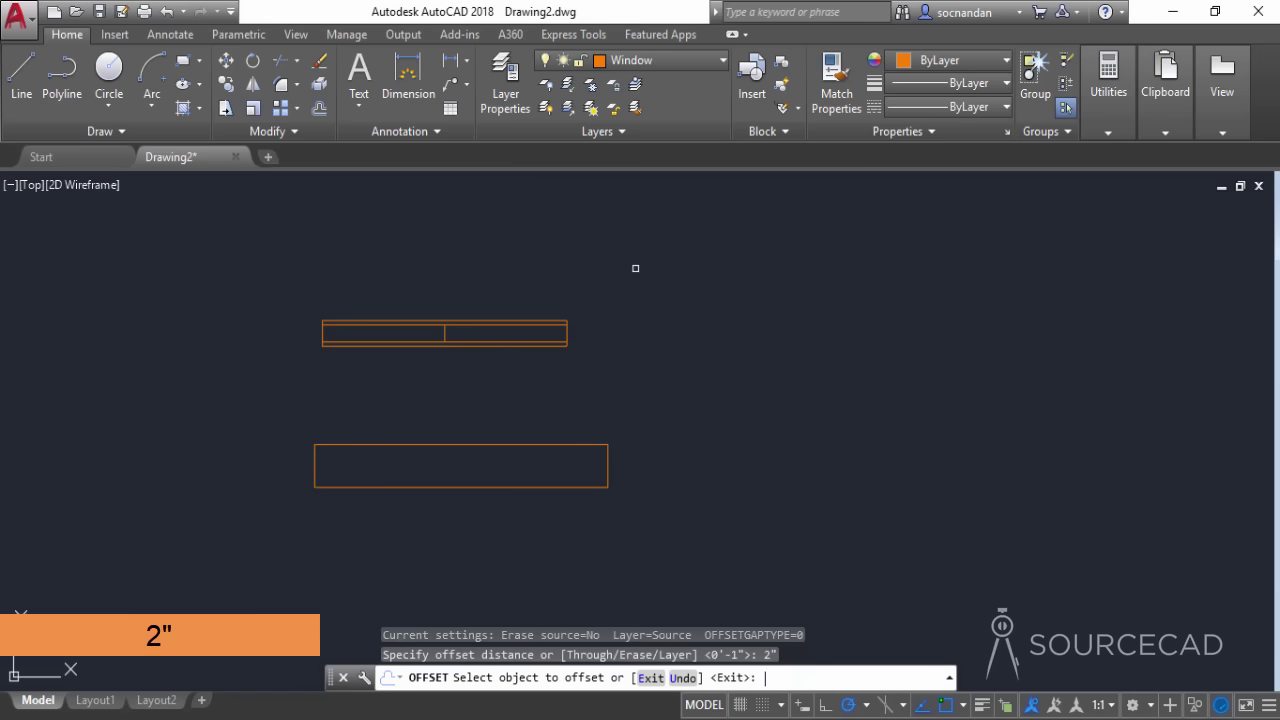
click(560, 446)
click(551, 474)
click(551, 486)
click(551, 462)
right_click(567, 431)
click(583, 443)
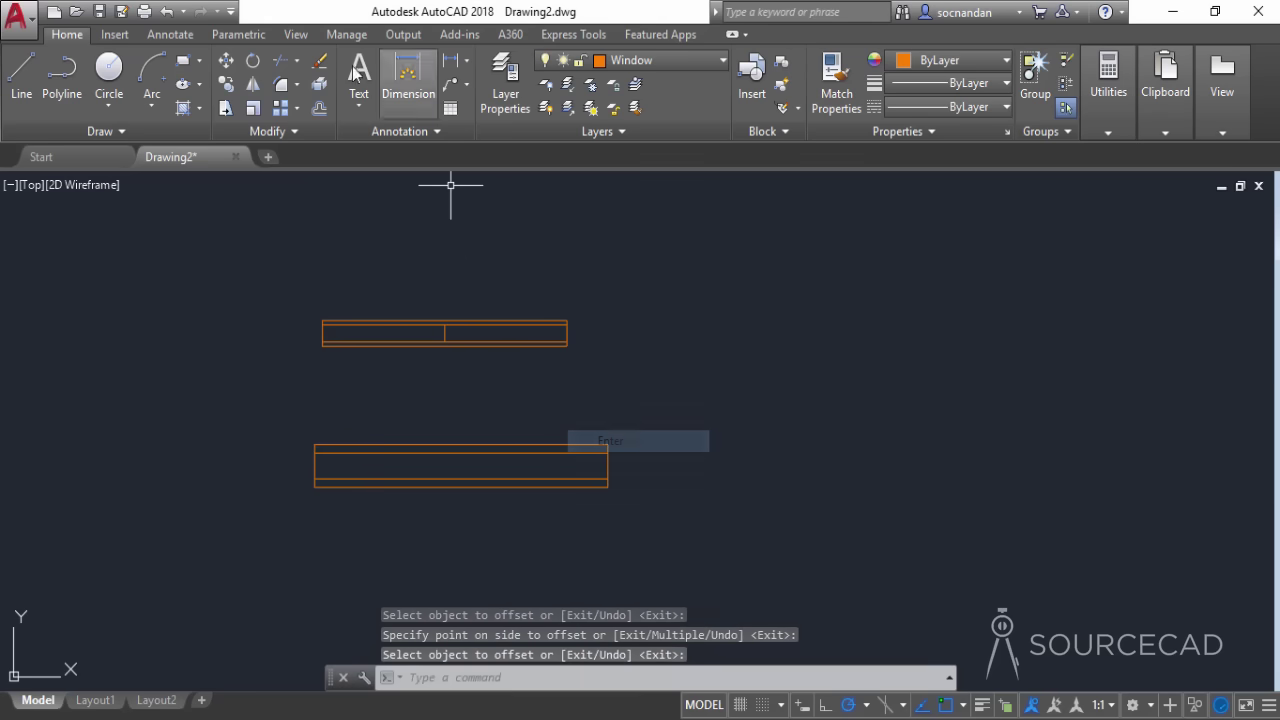
- Copy the right edge to the rectangle's top midpoint as a central divider
click(226, 84)
click(607, 462)
key(Return)
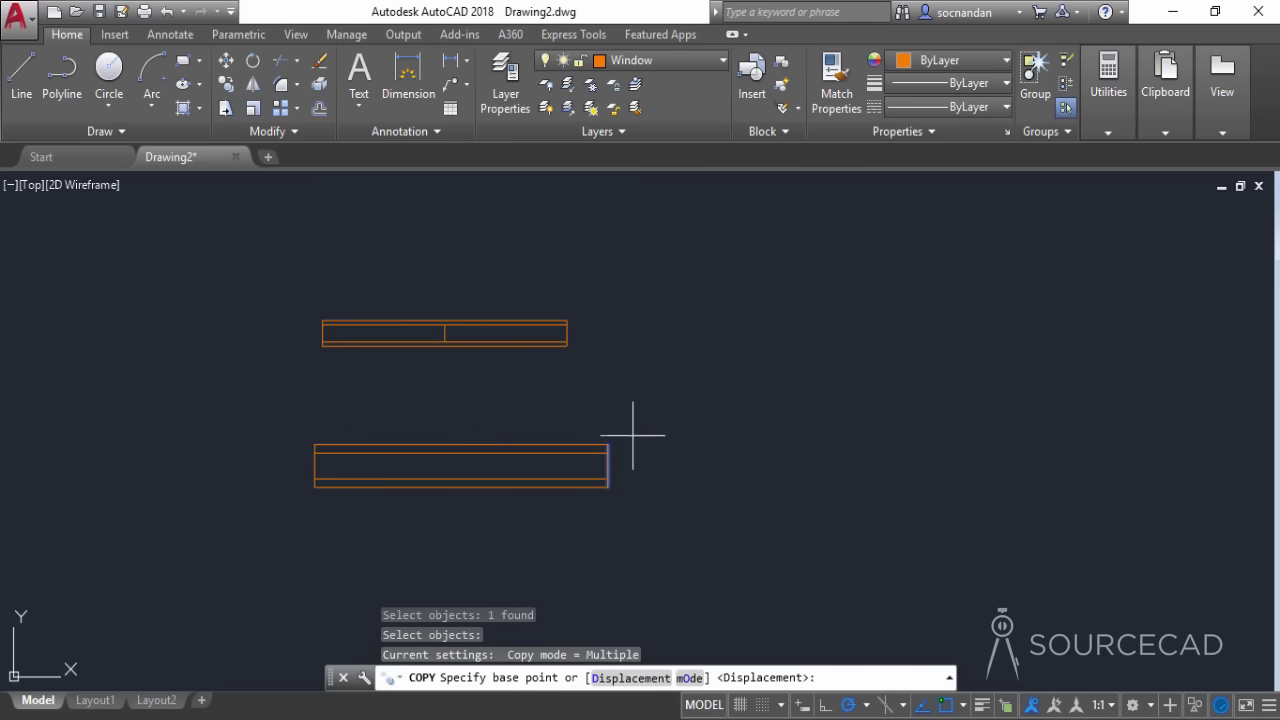
click(607, 445)
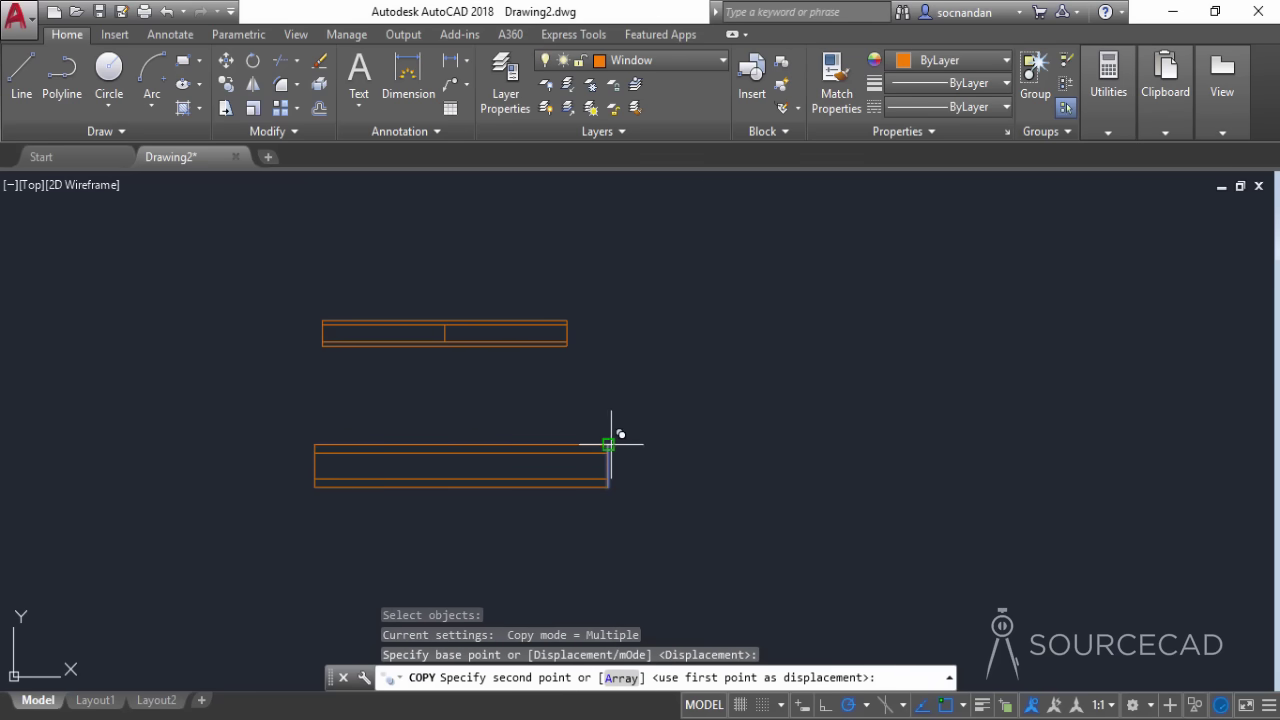
click(461, 445)
right_click(471, 400)
click(504, 413)
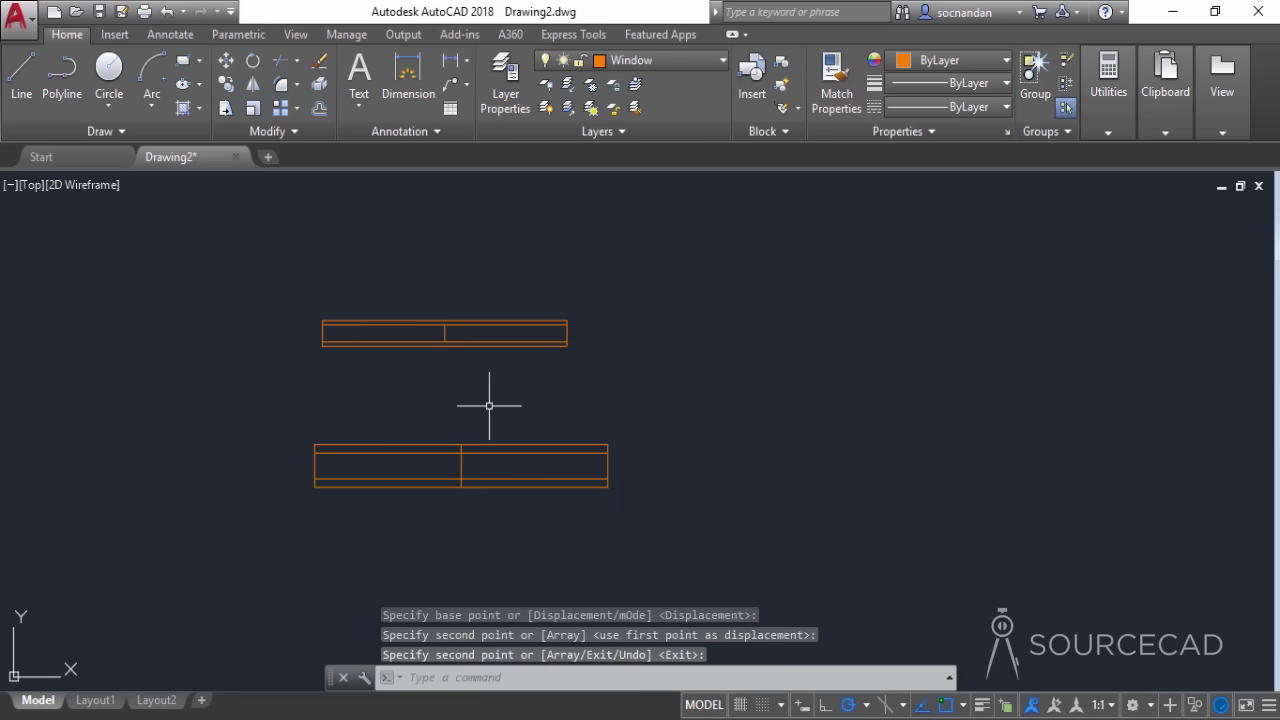
- Trim the divider so it fits between the two inset lines
click(281, 61)
scroll(444, 468, up, 4)
click(481, 420)
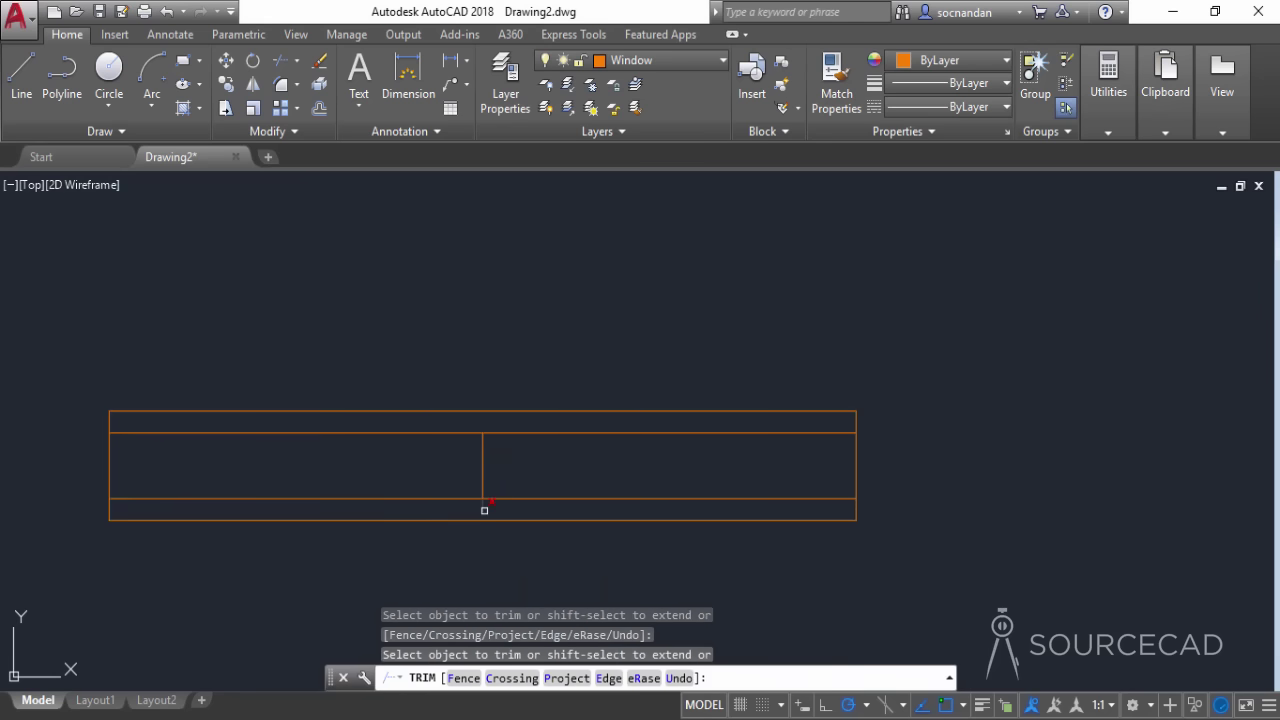
click(525, 411)
right_click(550, 315)
click(569, 331)
scroll(571, 336, down, 3)
scroll(571, 336, down, 4)
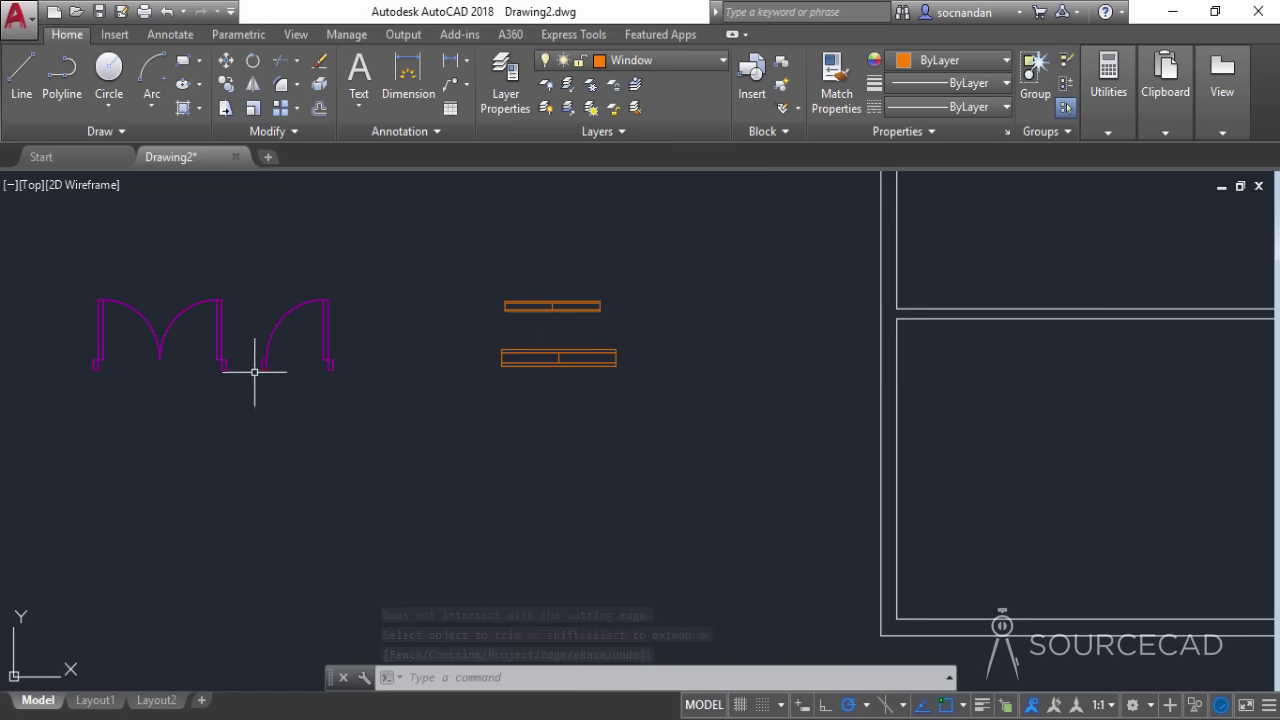
- Start a new block named Door1 with its base point at the single door's bottom corner
scroll(485, 425, down, 4)
middle_drag(532, 414, 400, 434)
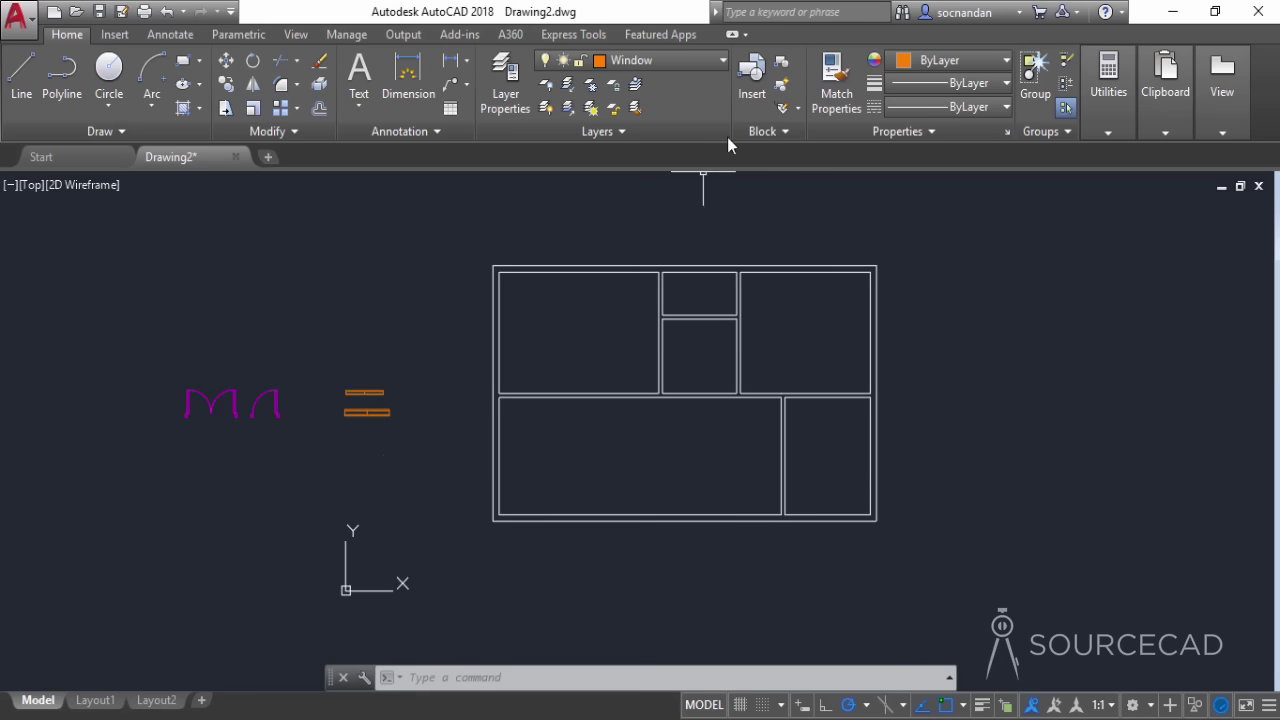
click(781, 61)
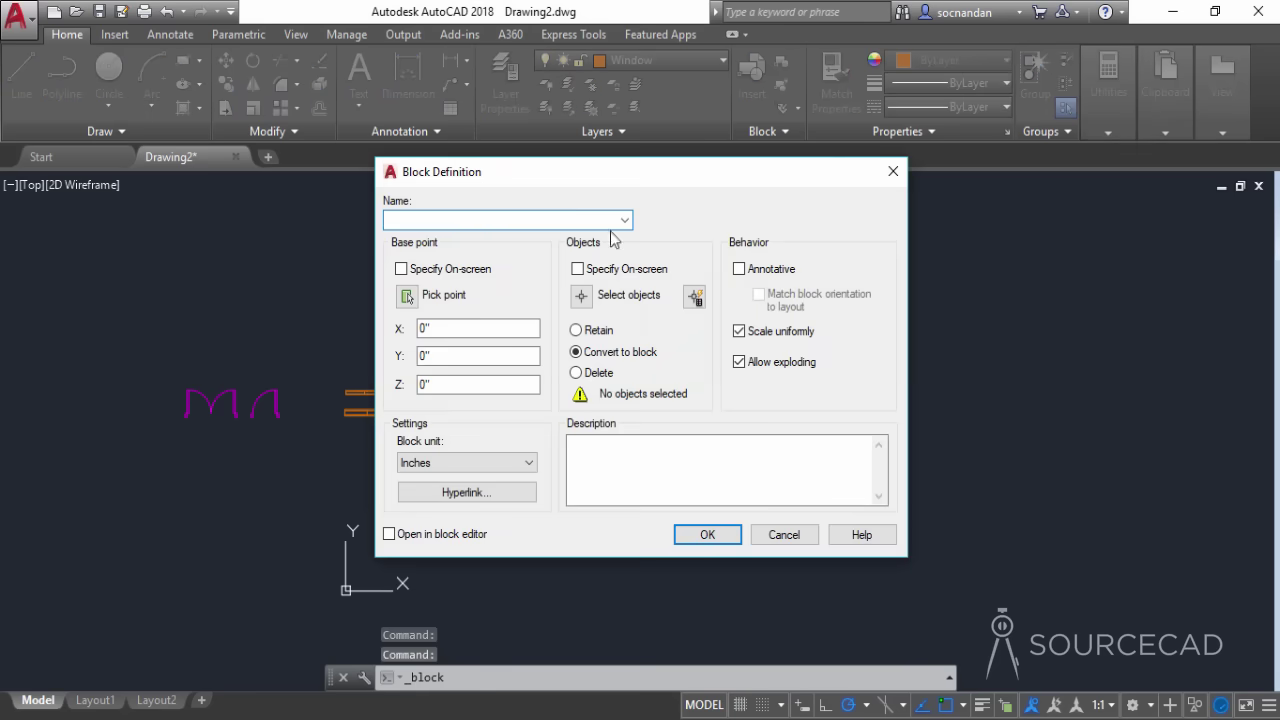
text(Door1)
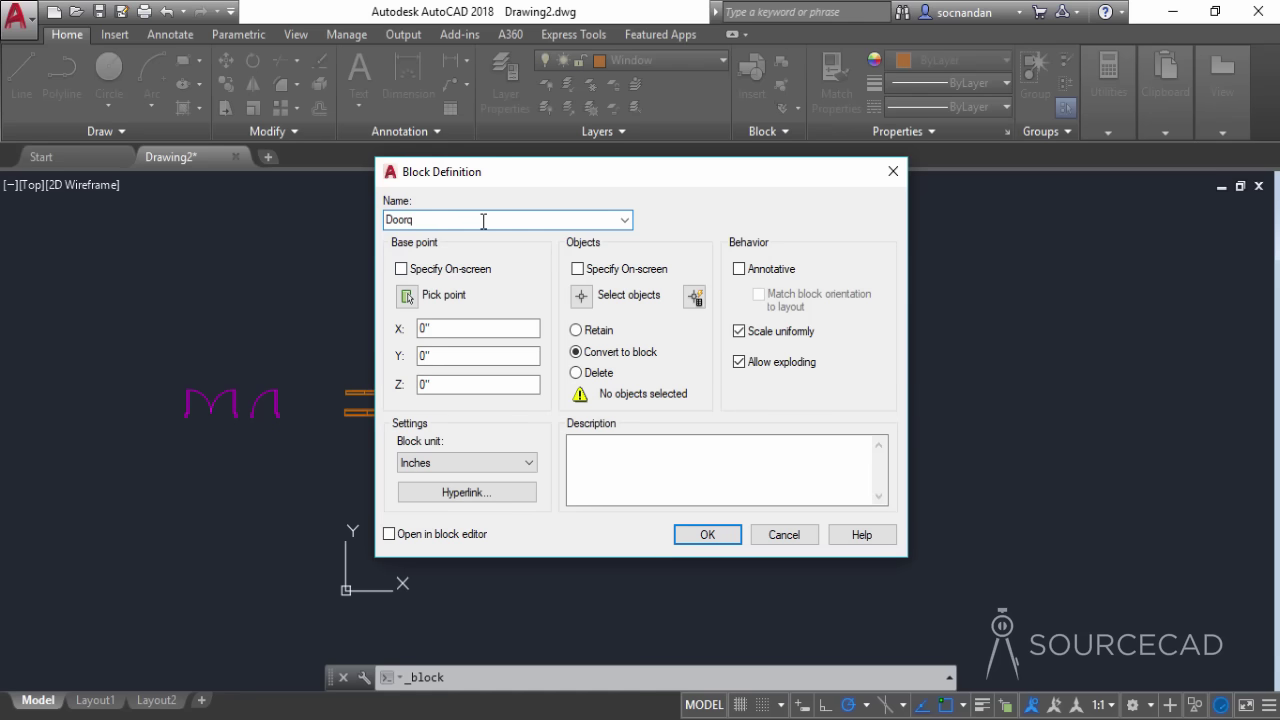
click(407, 296)
scroll(300, 415, up, 5)
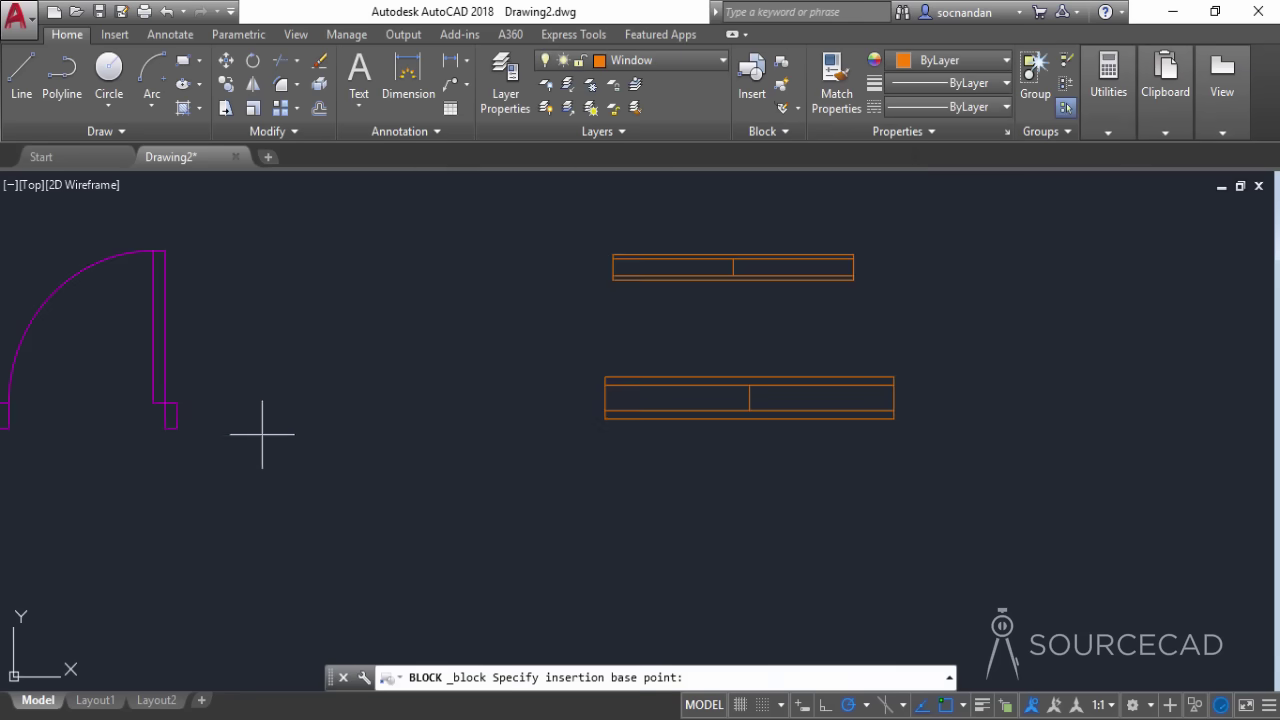
click(177, 427)
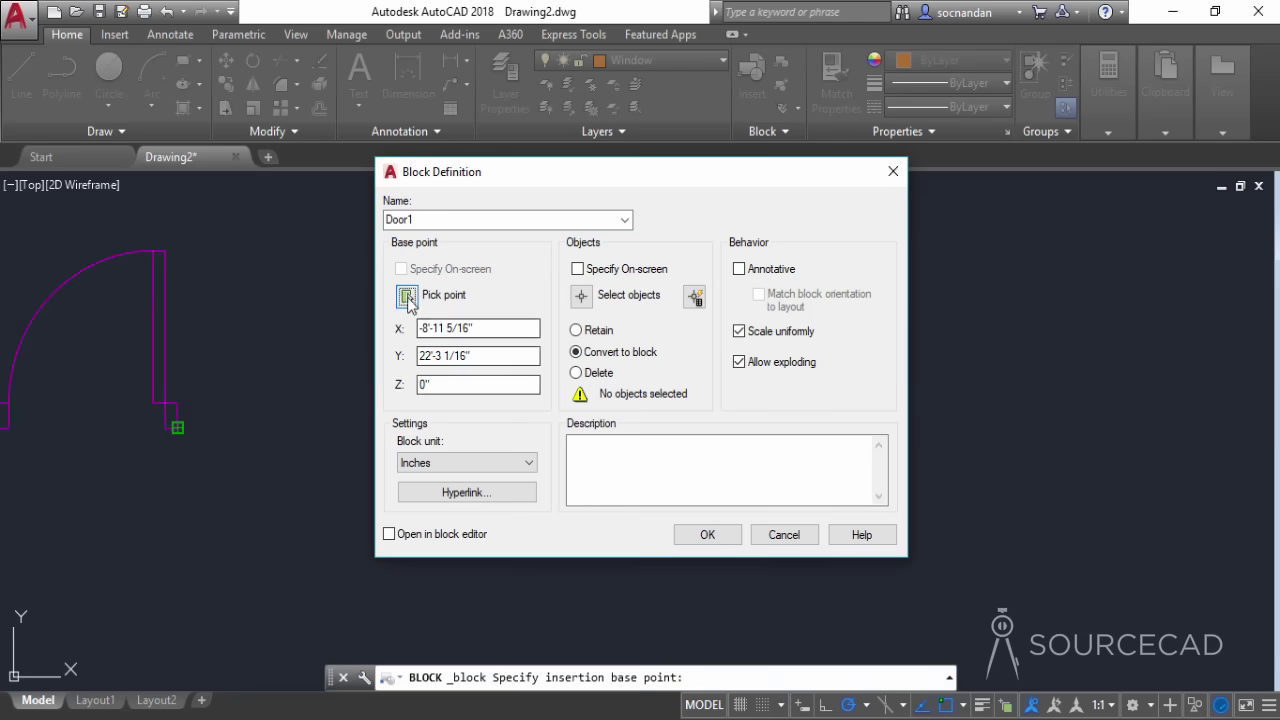
- Select the single door with a crossing window and create the Door1 block
click(583, 298)
scroll(283, 423, down, 2)
click(280, 450)
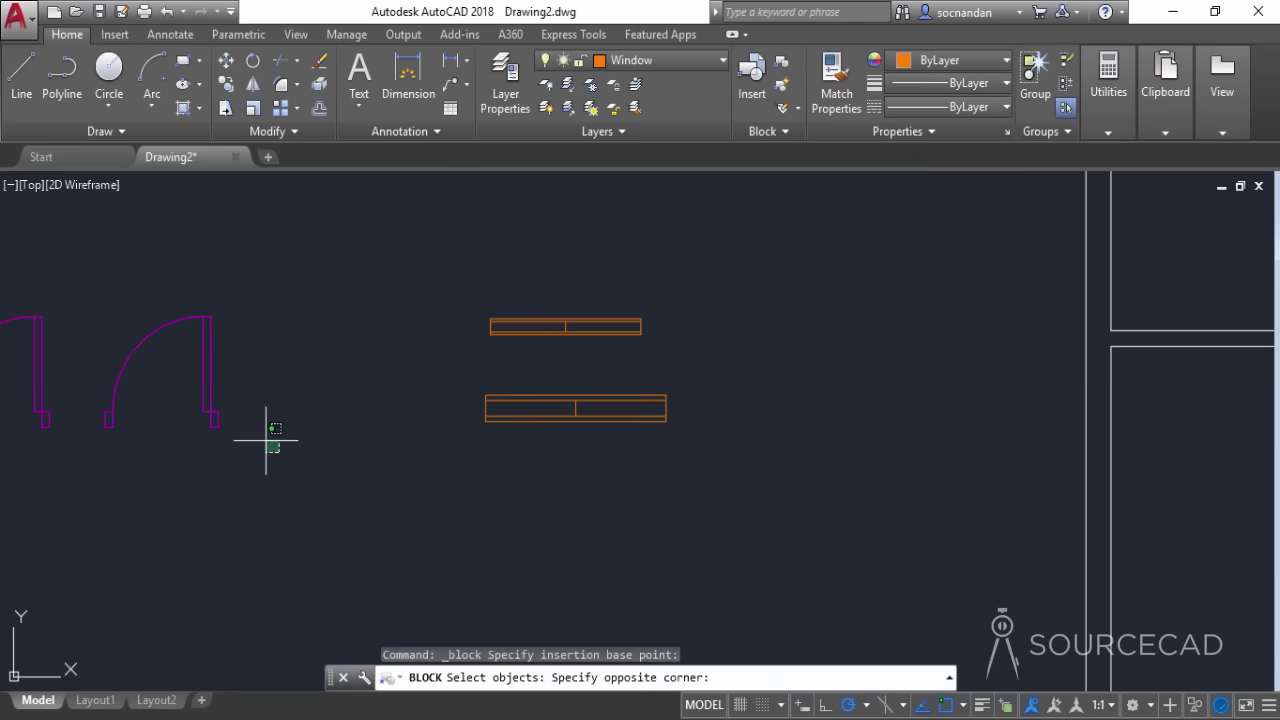
click(92, 295)
key(Return)
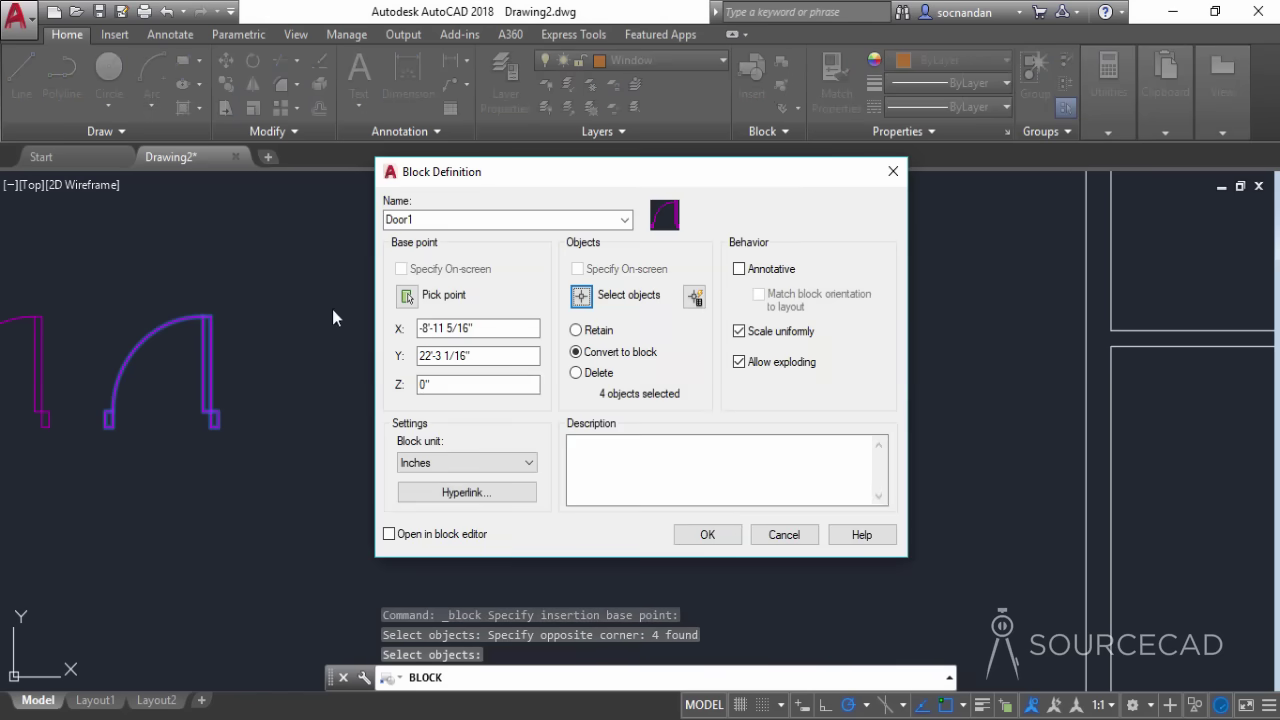
click(707, 536)
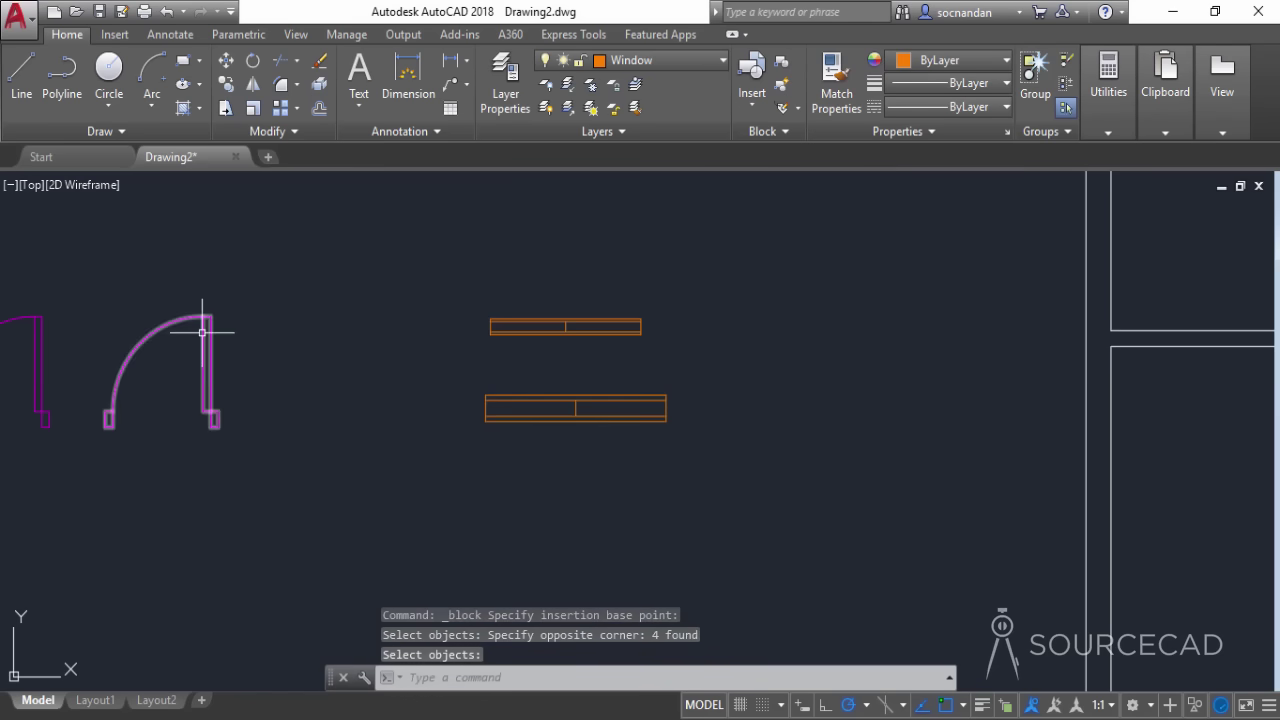
scroll(220, 345, down, 2)
middle_drag(257, 357, 466, 337)
scroll(334, 346, up, 1)
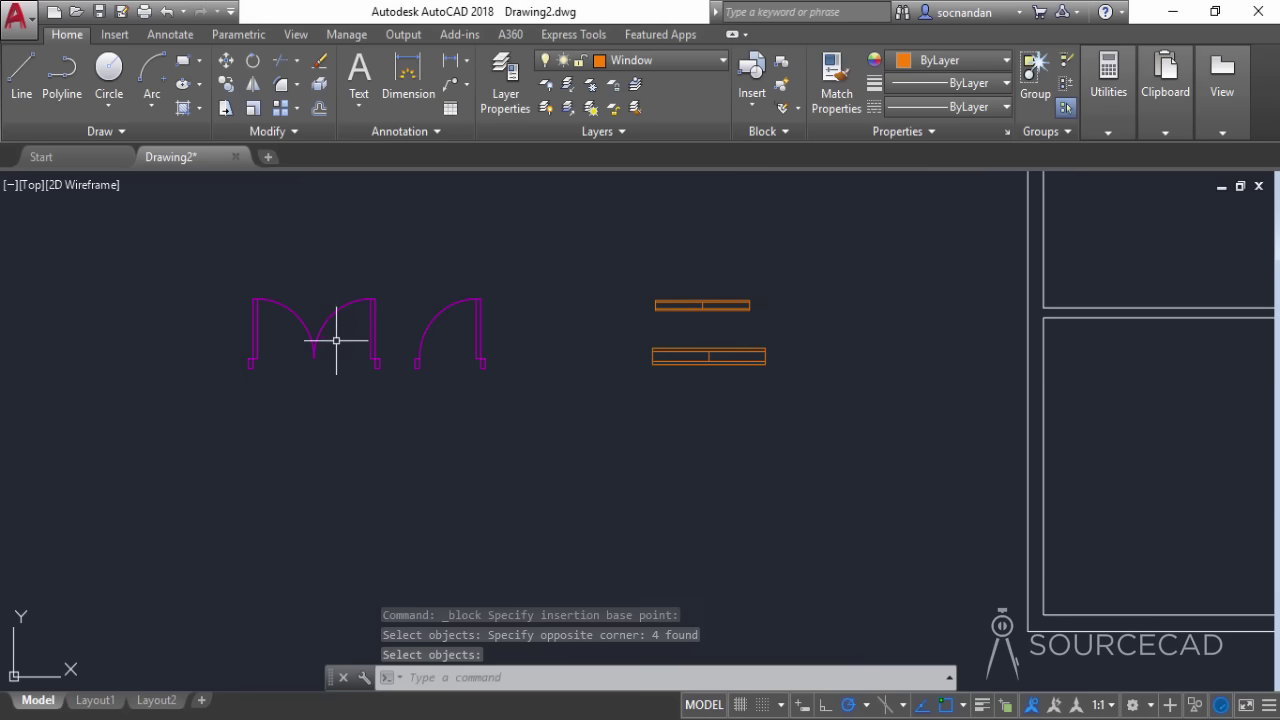
- Define block Door2 from the double door, based at its bottom corner, using a crossing window
click(781, 62)
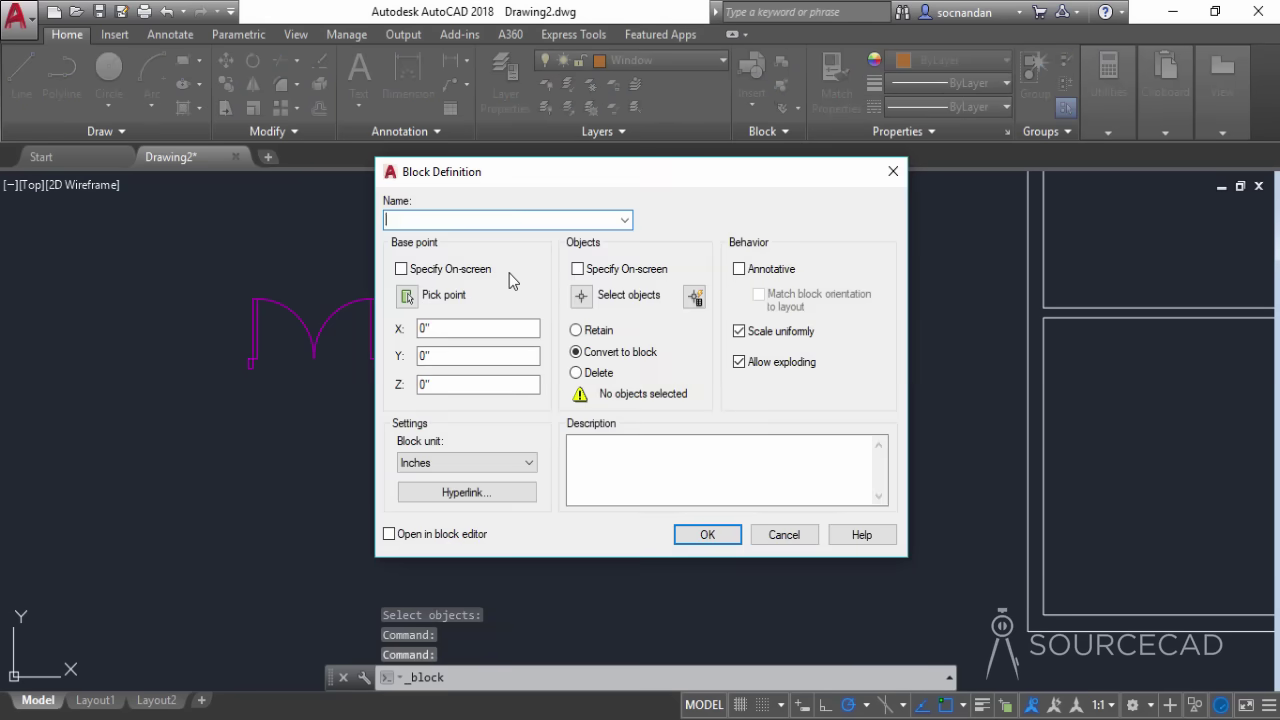
text(Door2)
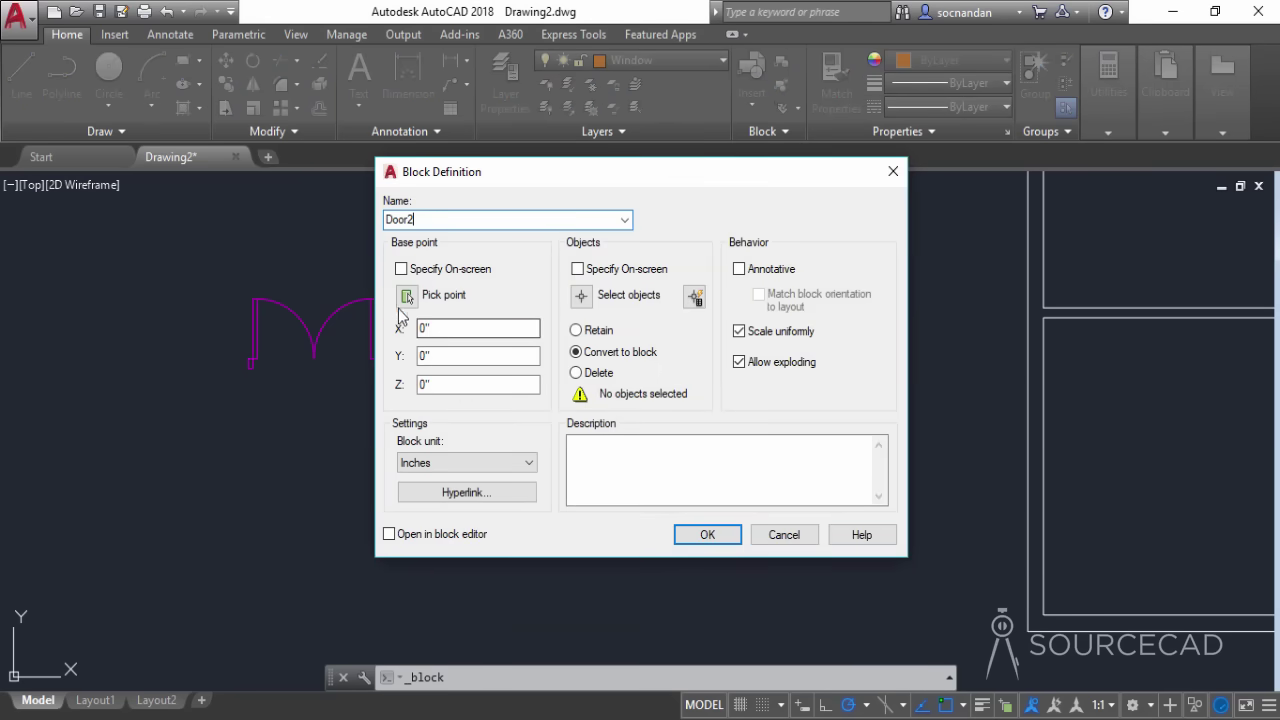
click(406, 295)
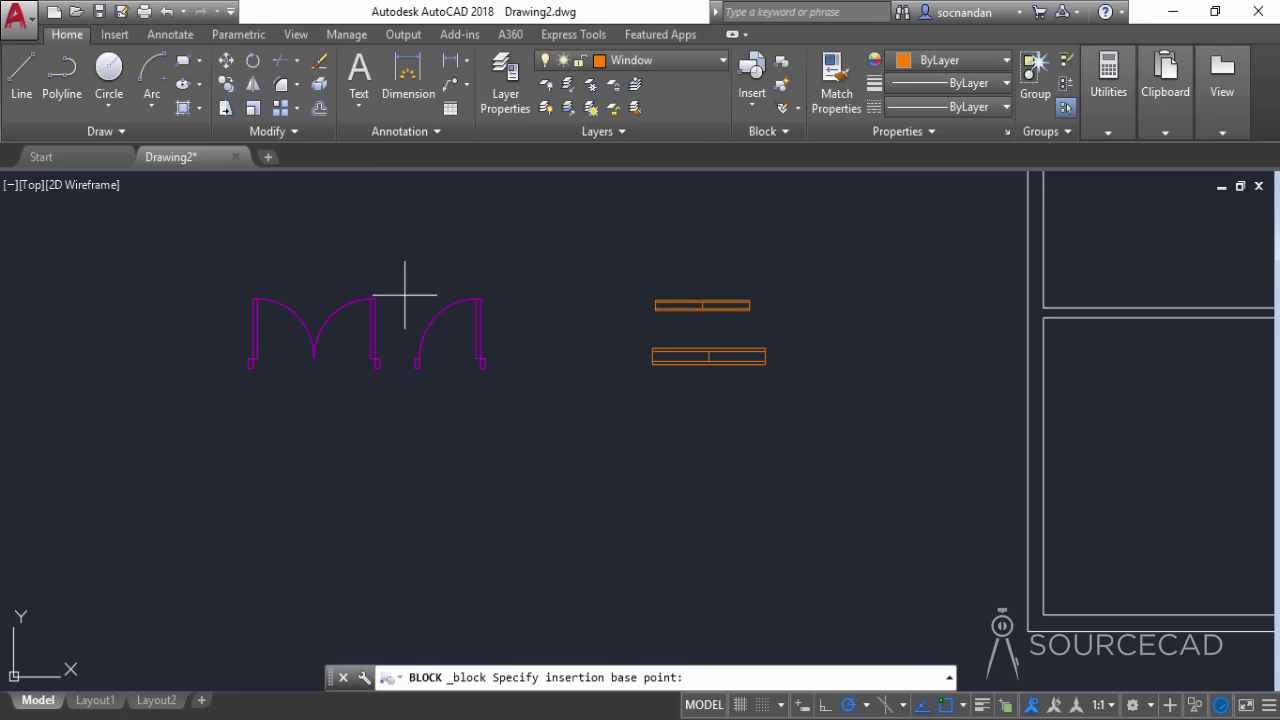
click(372, 362)
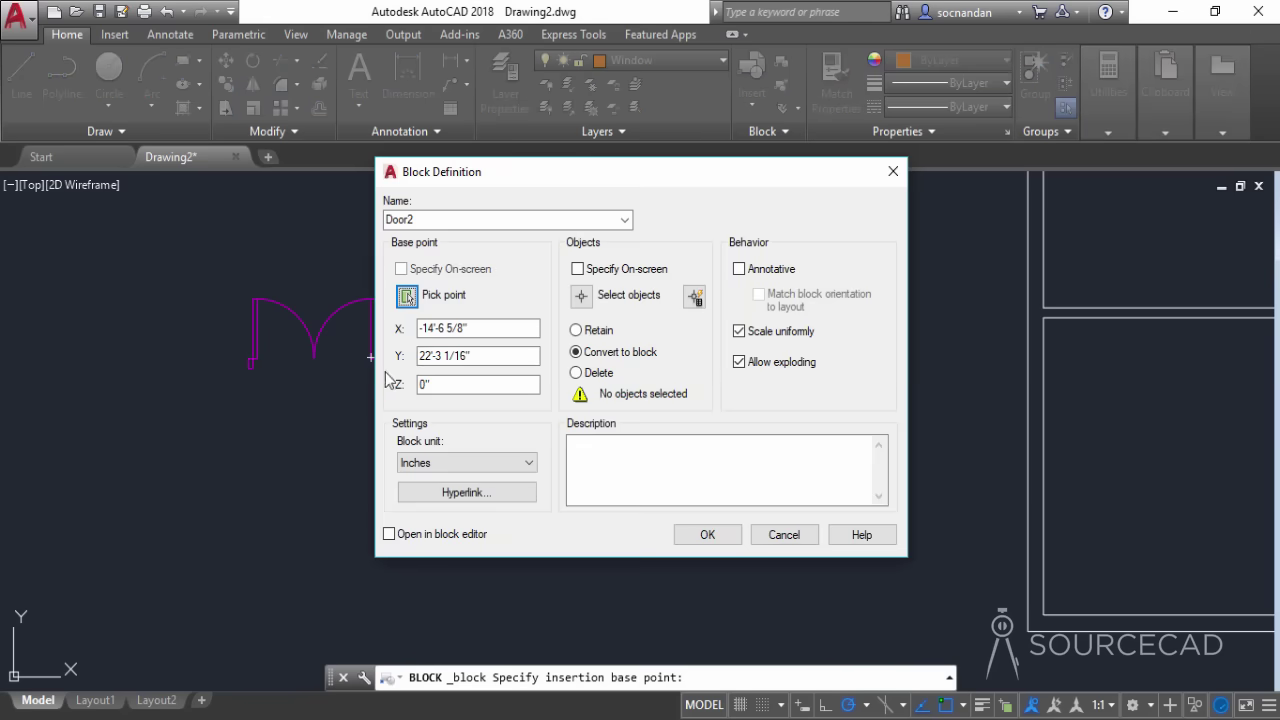
click(581, 295)
click(397, 379)
click(183, 271)
key(Return)
click(707, 535)
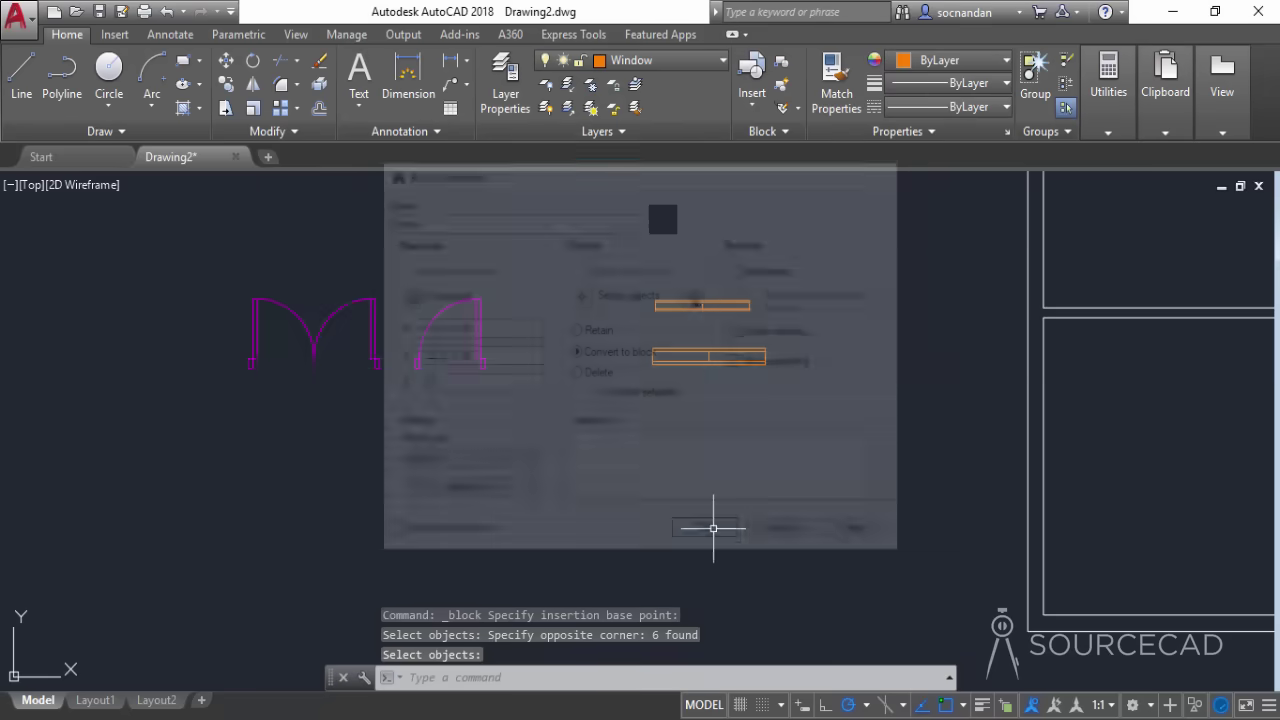
- Pan the view left toward the window symbols and begin another block definition
scroll(710, 500, down, 1)
scroll(720, 449, up, 2)
middle_drag(716, 448, 576, 486)
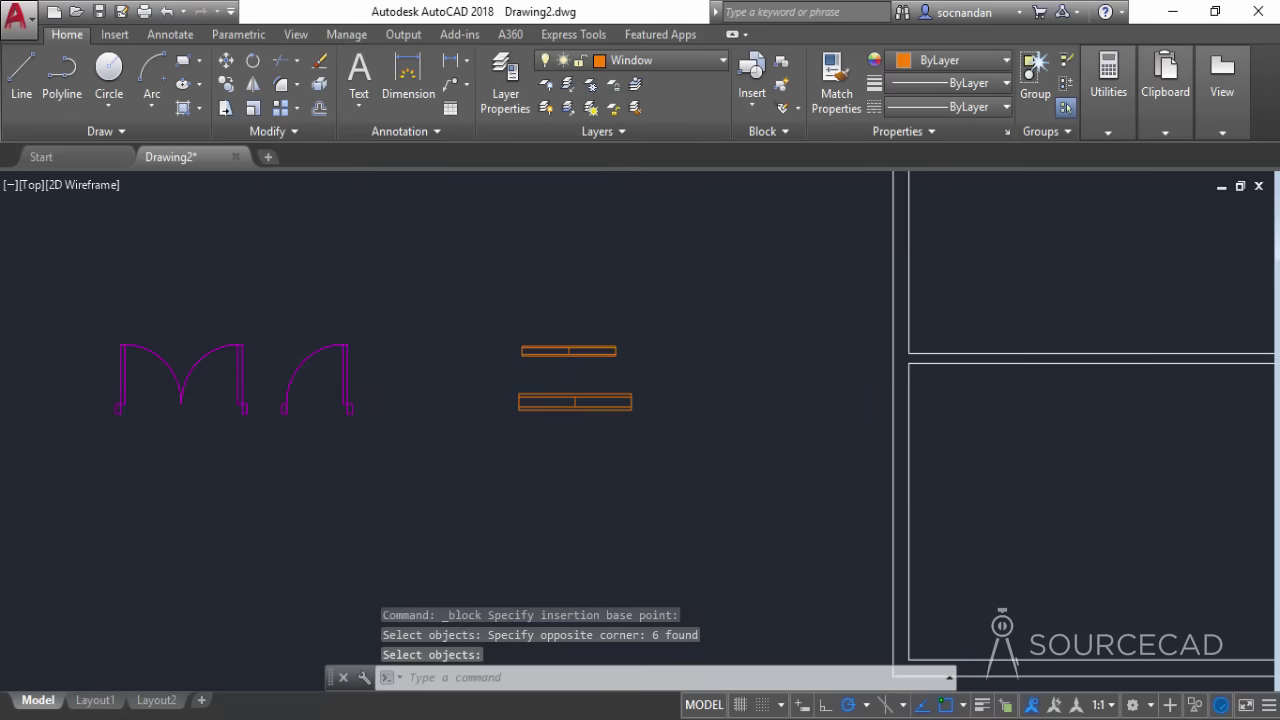
click(788, 66)
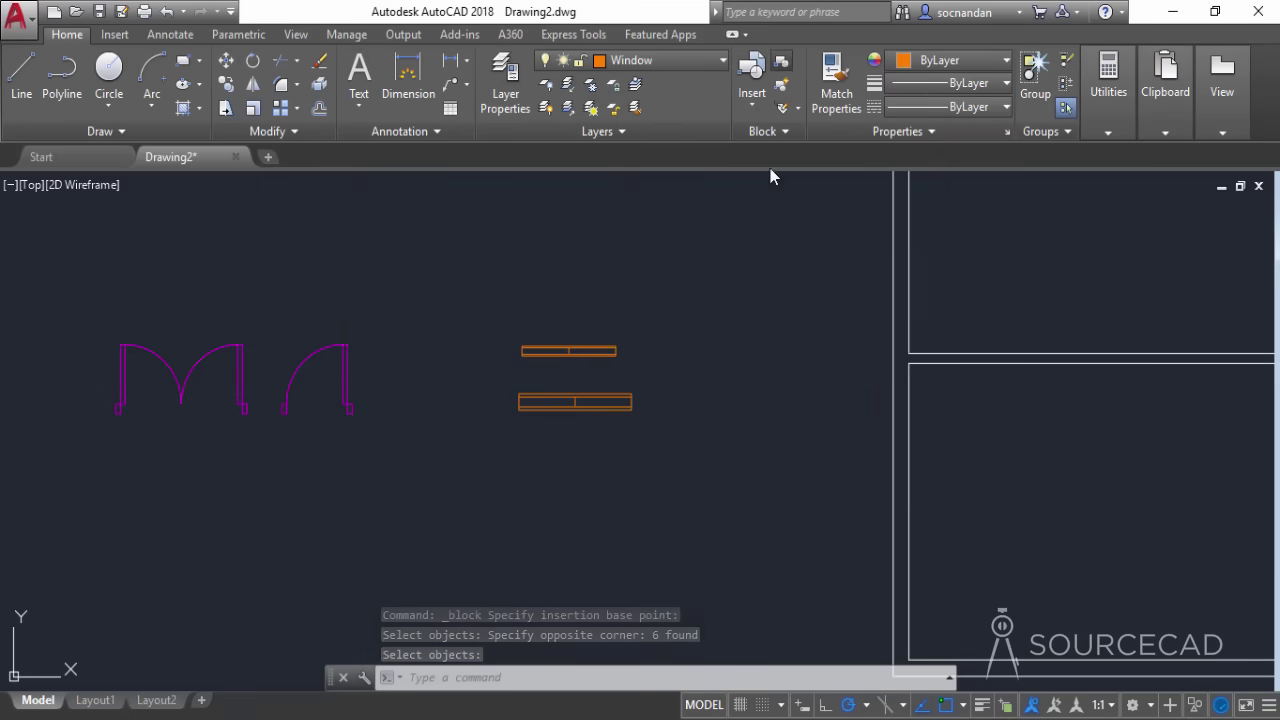
- Create block Window1 from the upper window symbol, based on that symbol
text(Window1)
click(407, 295)
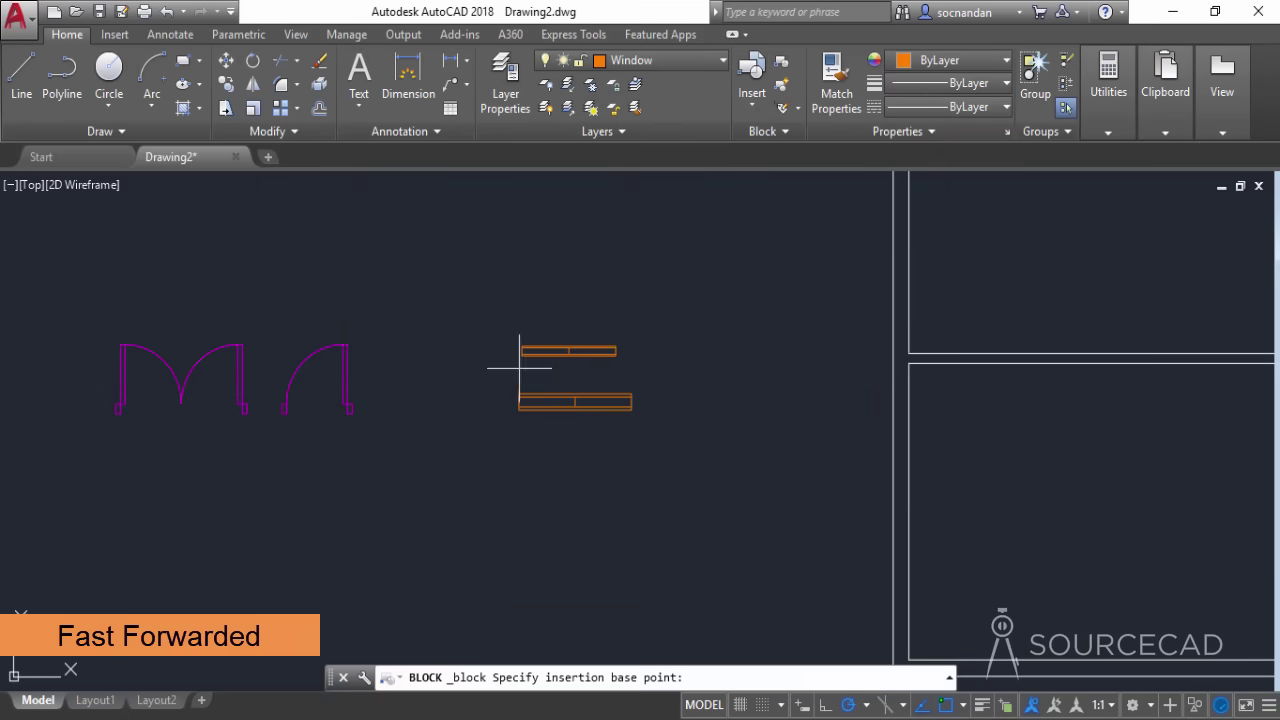
click(614, 351)
click(581, 297)
drag(505, 330, 640, 420)
key(Return)
click(707, 534)
- Create block Window2 from the lower window symbol and list all blocks in the Insert gallery
click(788, 66)
text(Window2)
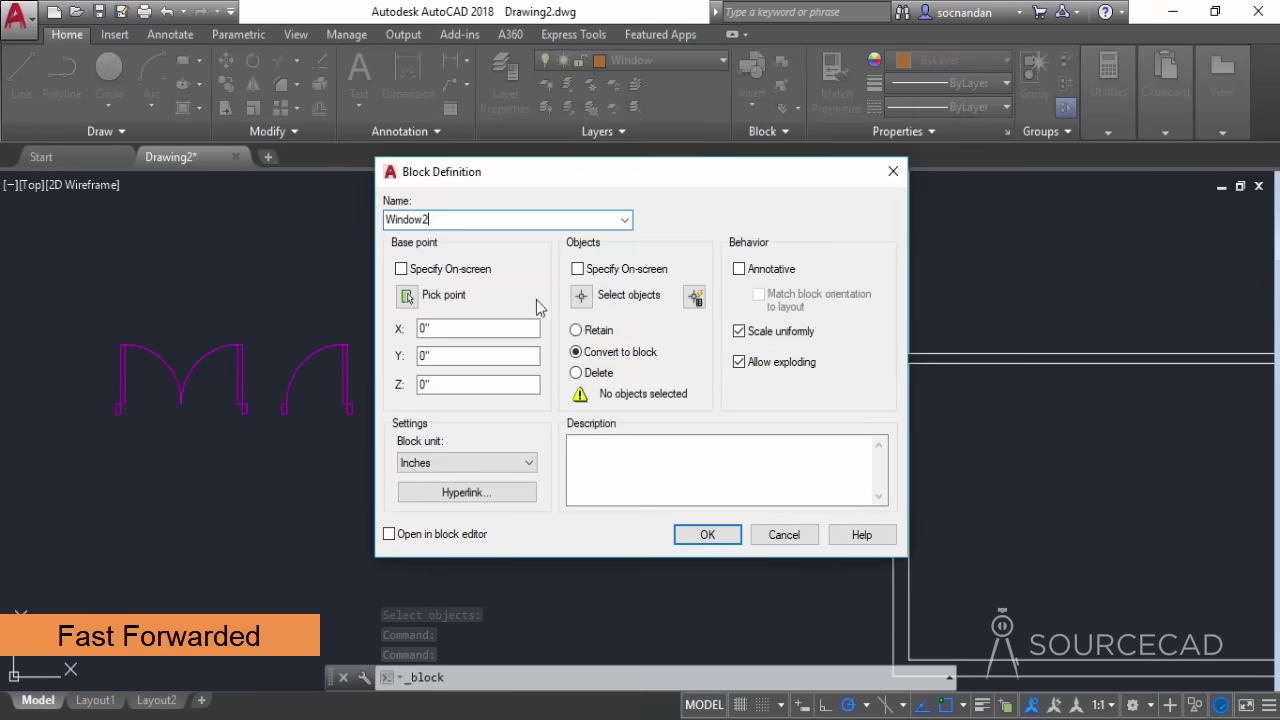
click(407, 295)
click(618, 398)
click(581, 295)
click(656, 434)
click(510, 390)
key(Return)
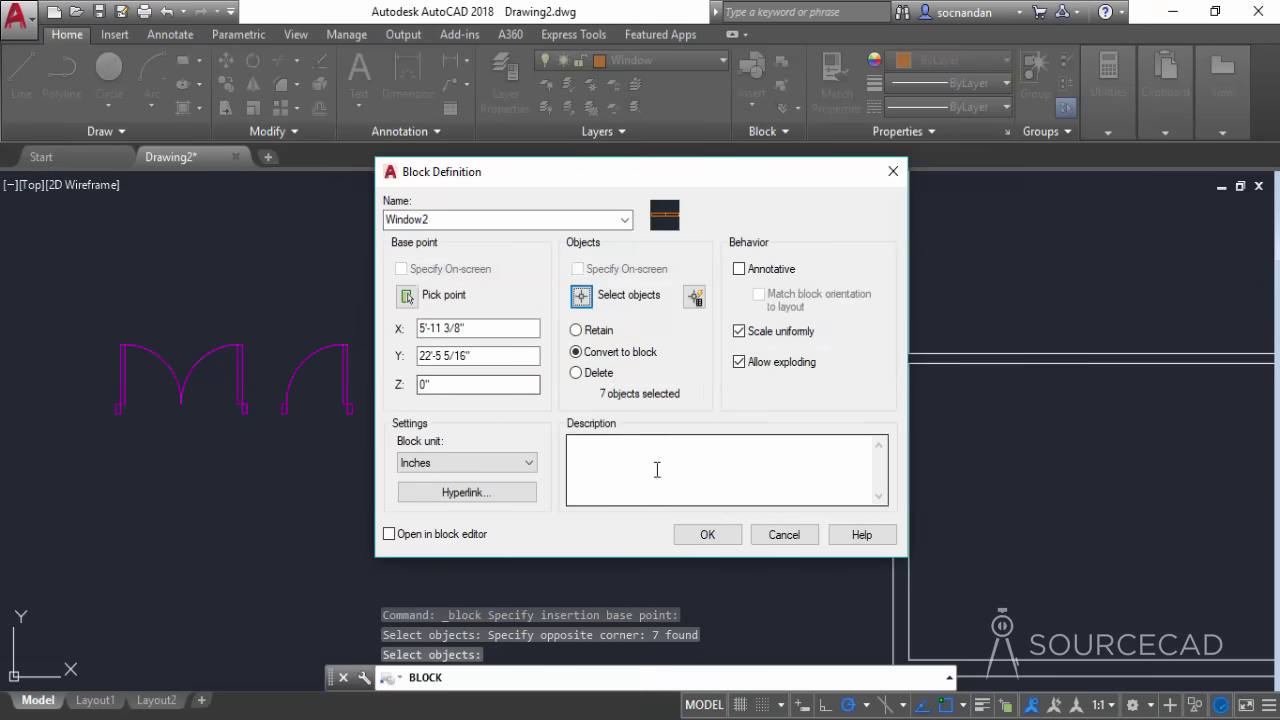
click(708, 533)
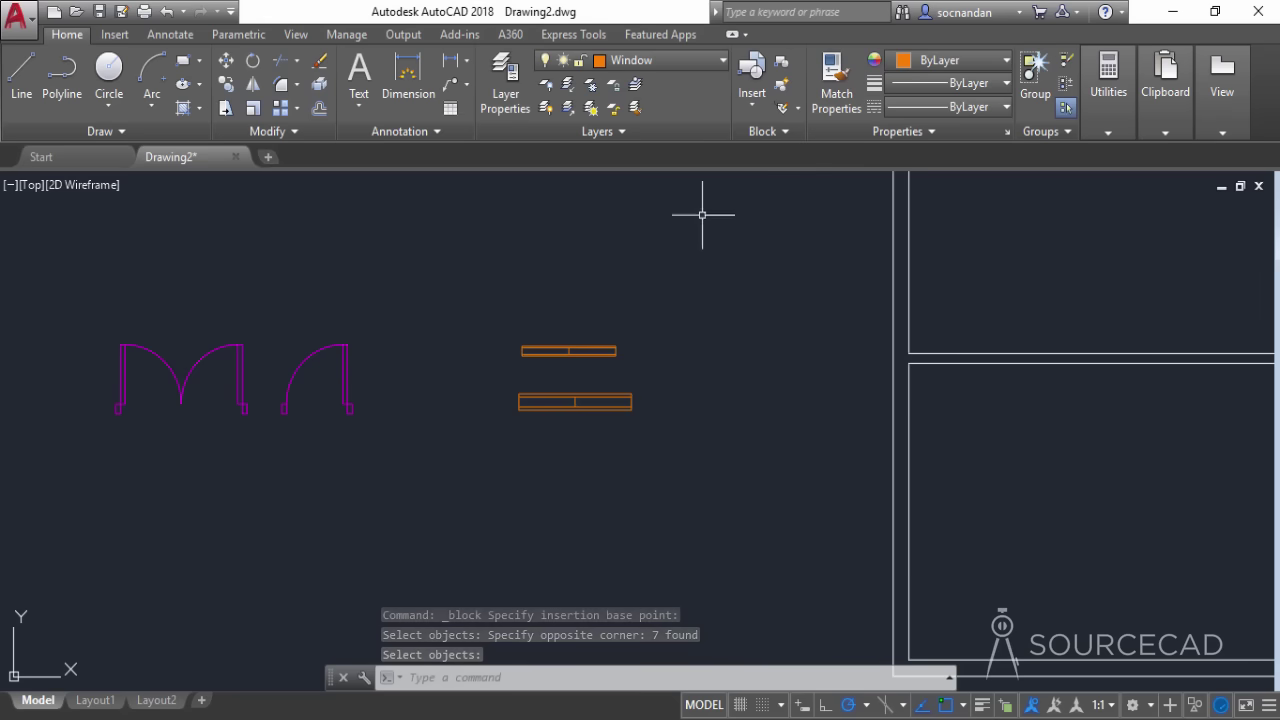
click(752, 85)
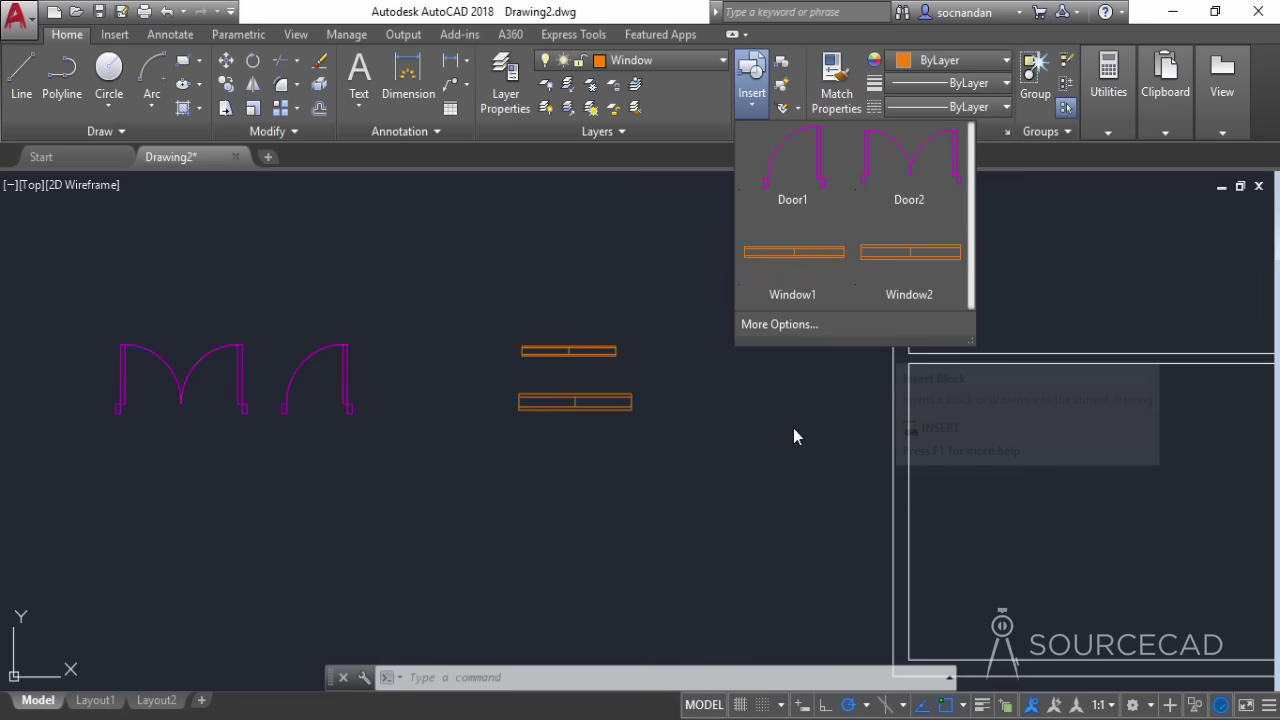
scroll(780, 432, down, 4)
middle_drag(762, 429, 600, 451)
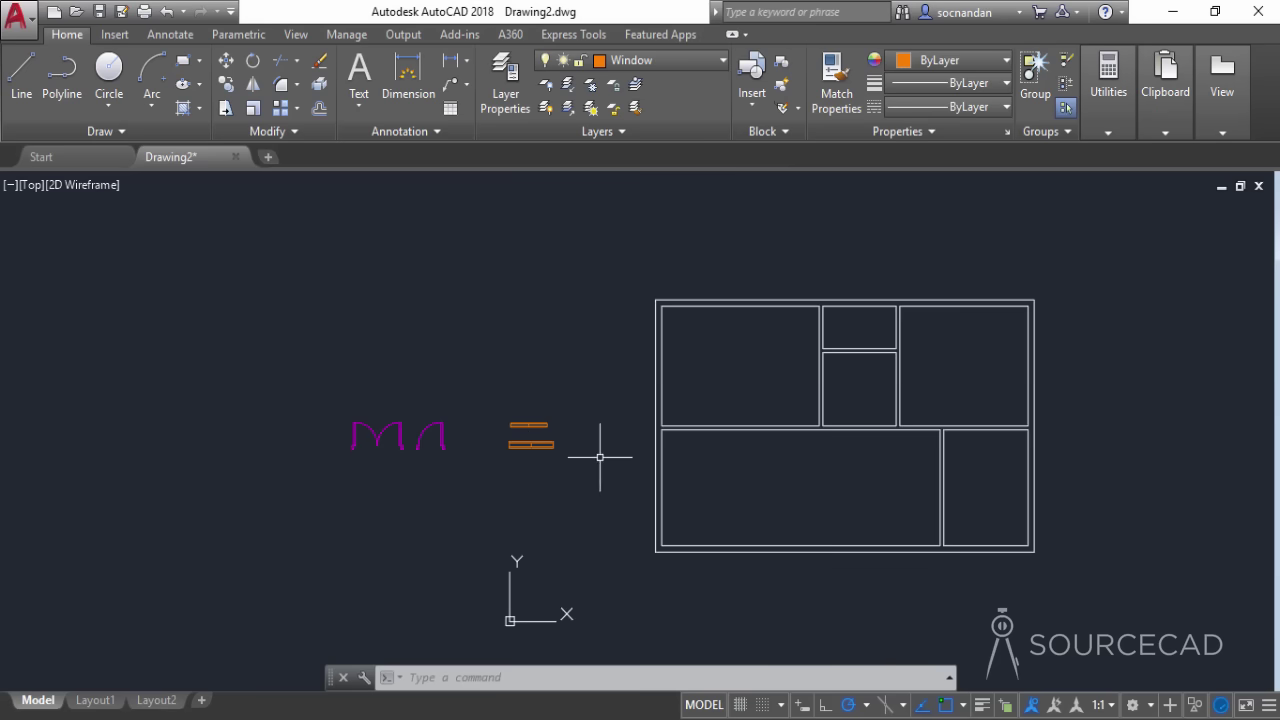